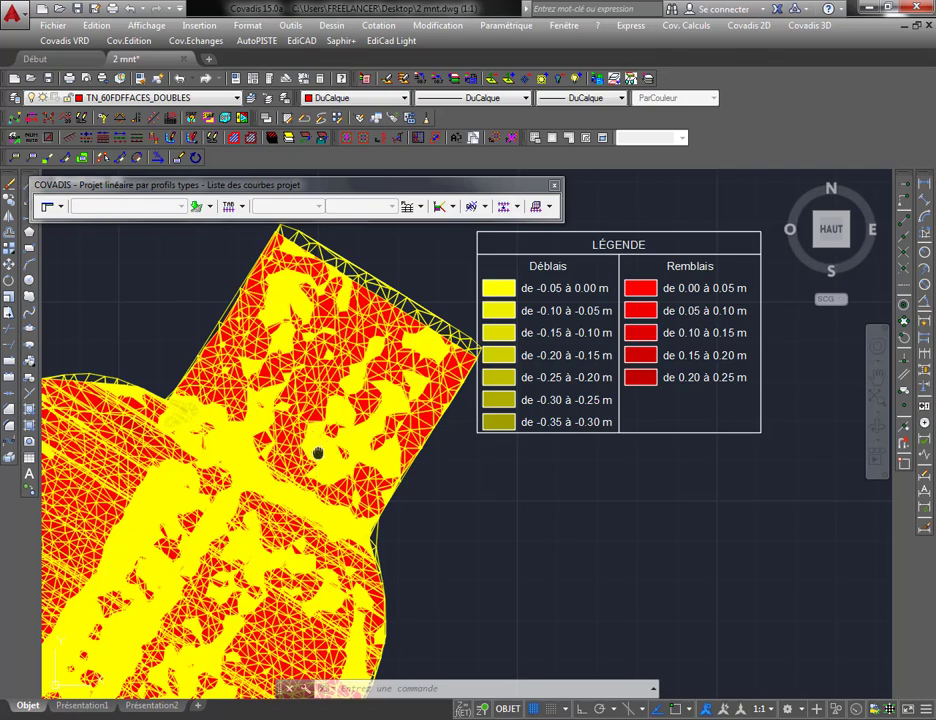
Examine the cut and fill colouring and the mesh faces at the strip's northern end against the legend
mouse_move(313, 447)
middle_down()
mouse_move(457, 358)
mouse_move(398, 402)
middle_up()
scroll(398, 402, down, 2)
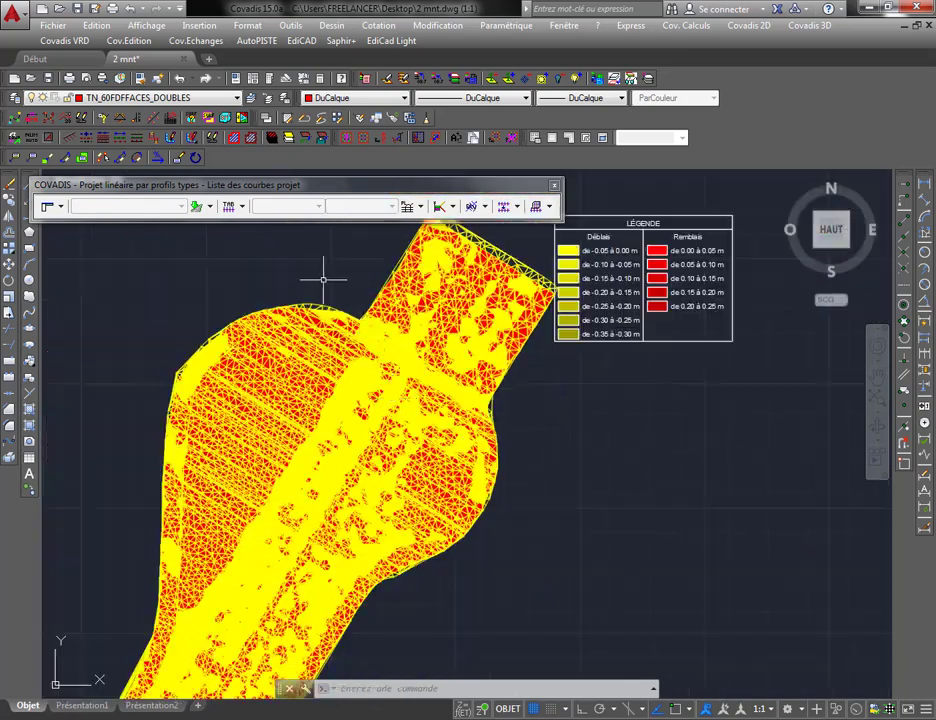
scroll(303, 313, up, 4)
scroll(313, 324, up, 3)
click(318, 322)
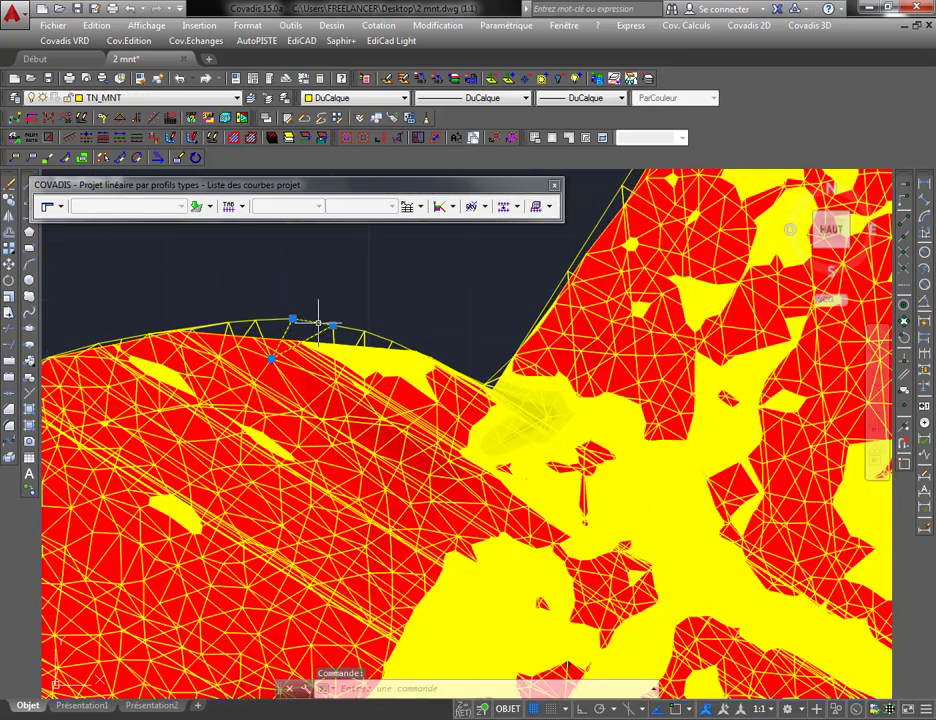
key(ctrl+z)
key(ctrl+z)
key(ctrl+z)
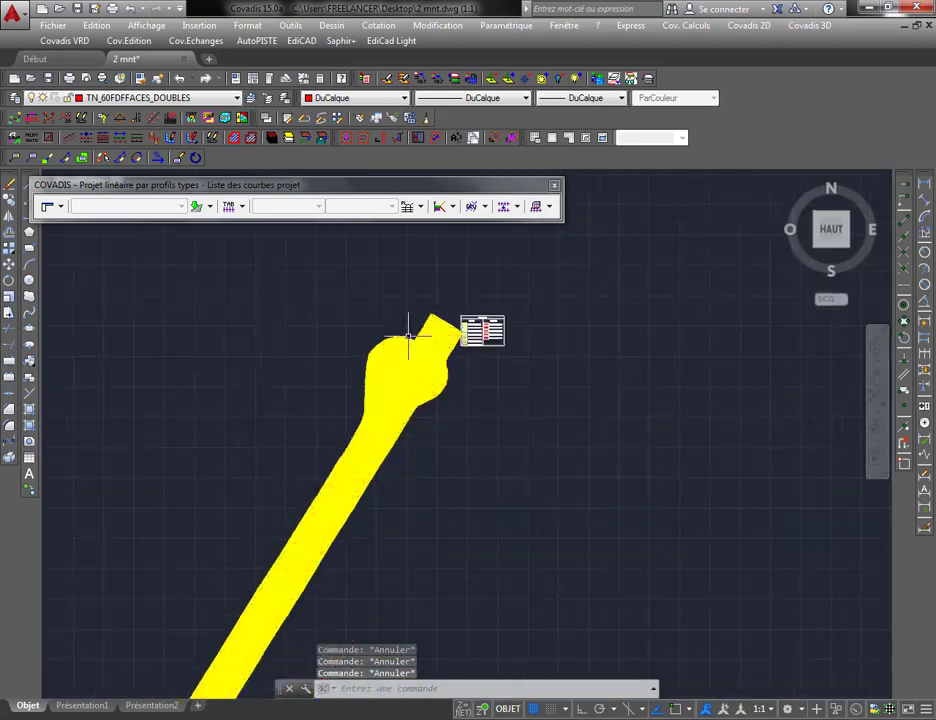
Examine the cut and fill colouring along the long strip at different scales and check the drawing's layer list
scroll(386, 365, up, 5)
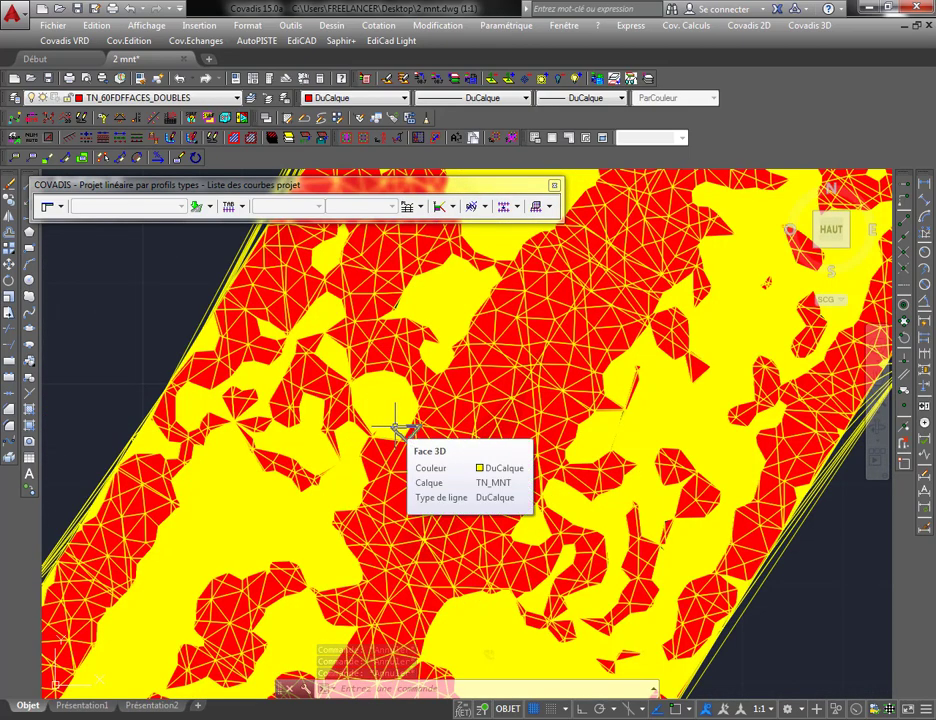
scroll(376, 388, down, 8)
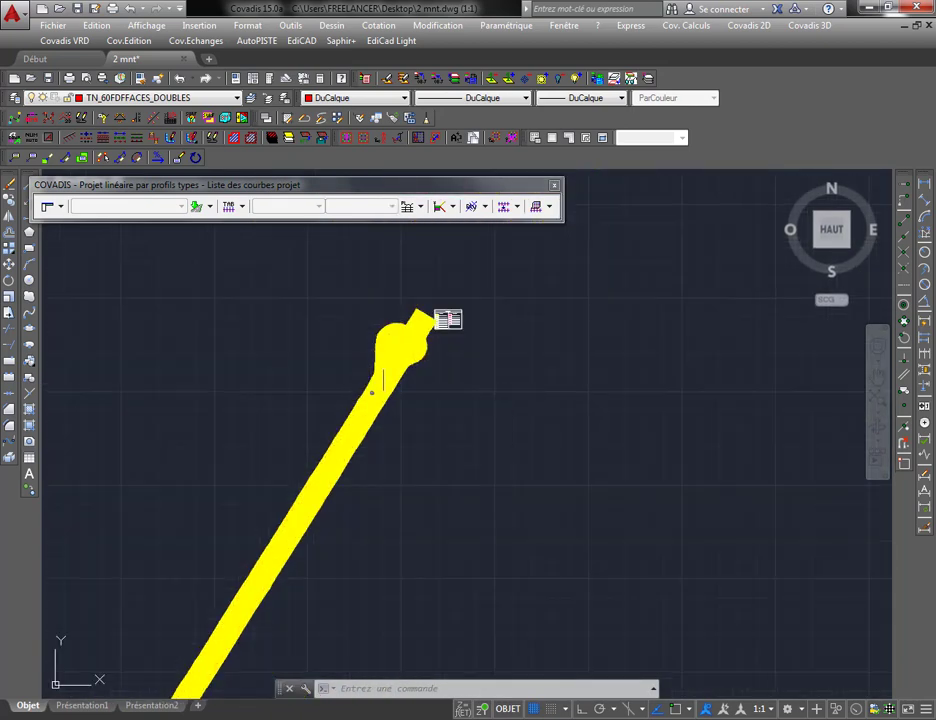
scroll(391, 367, up, 3)
scroll(391, 367, up, 1)
scroll(390, 369, down, 3)
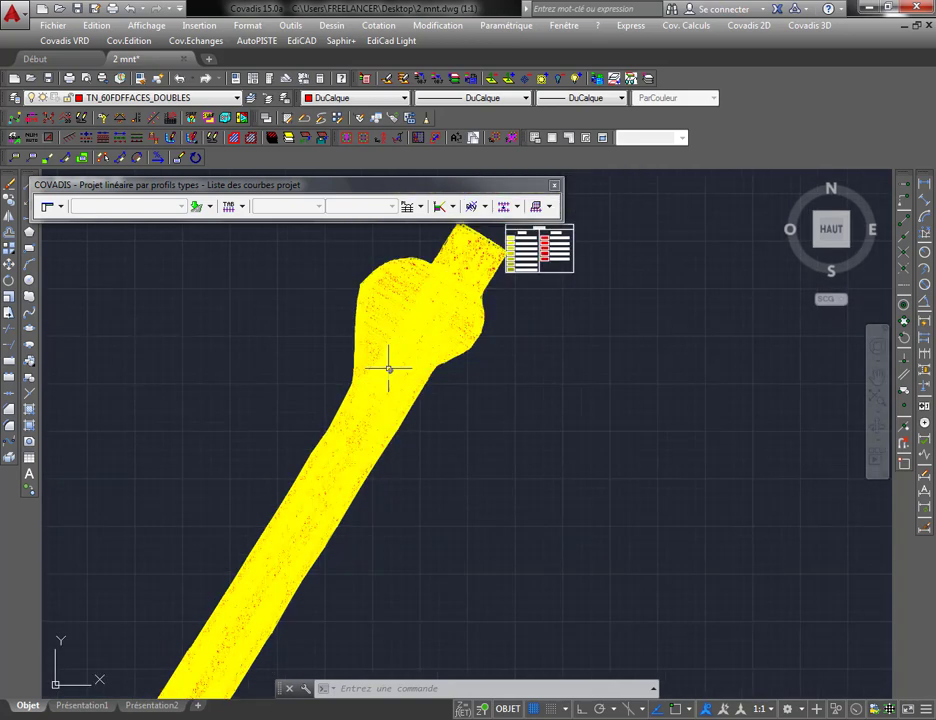
scroll(424, 383, down, 1)
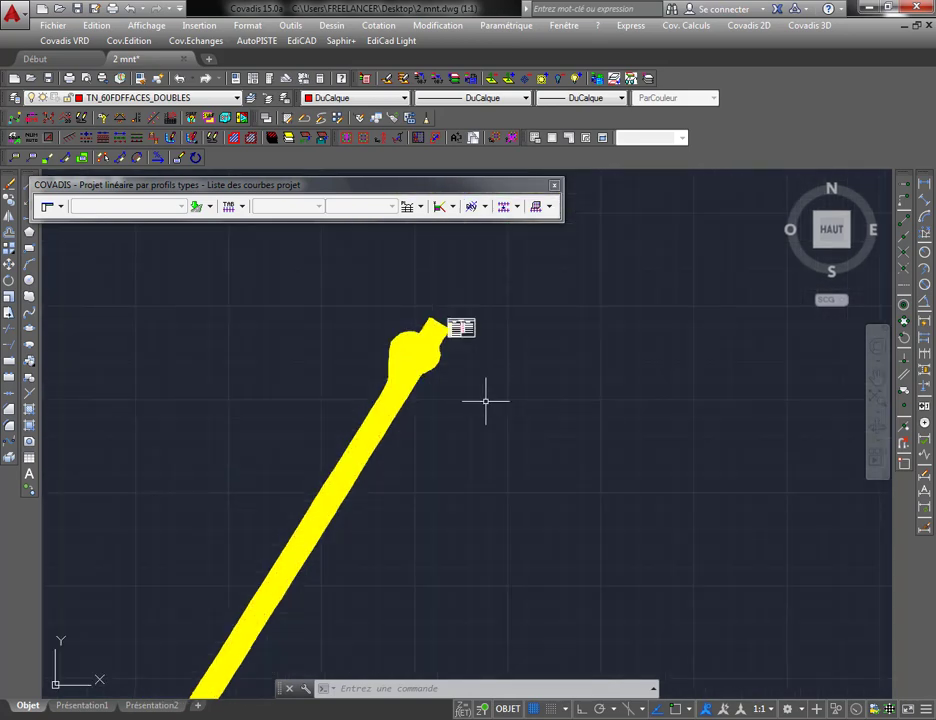
scroll(355, 518, down, 1)
scroll(334, 455, down, 2)
scroll(397, 351, up, 1)
scroll(288, 537, up, 1)
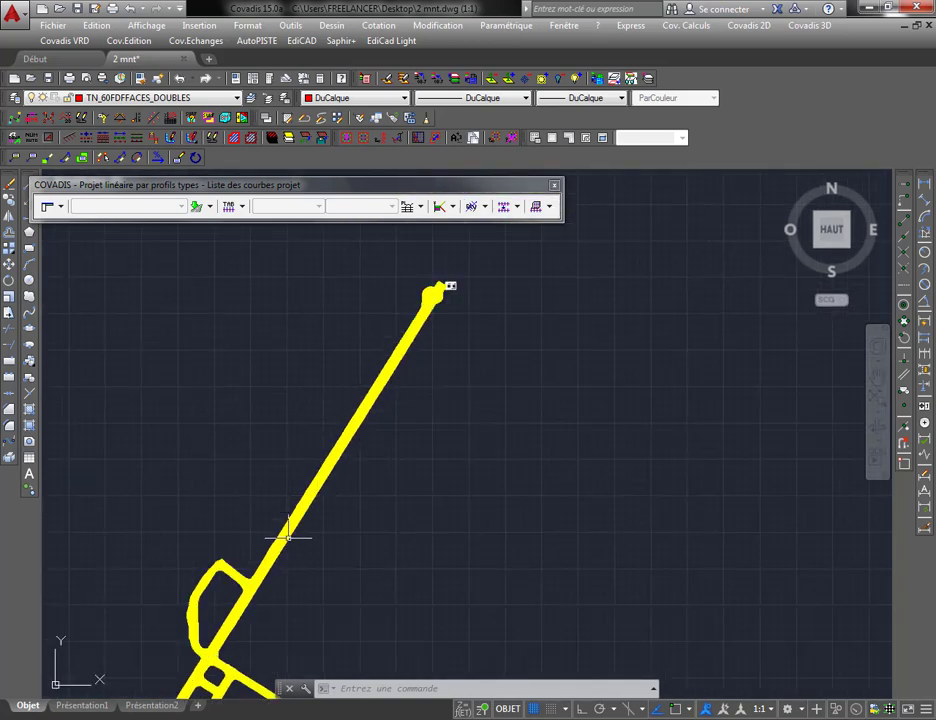
scroll(284, 558, up, 8)
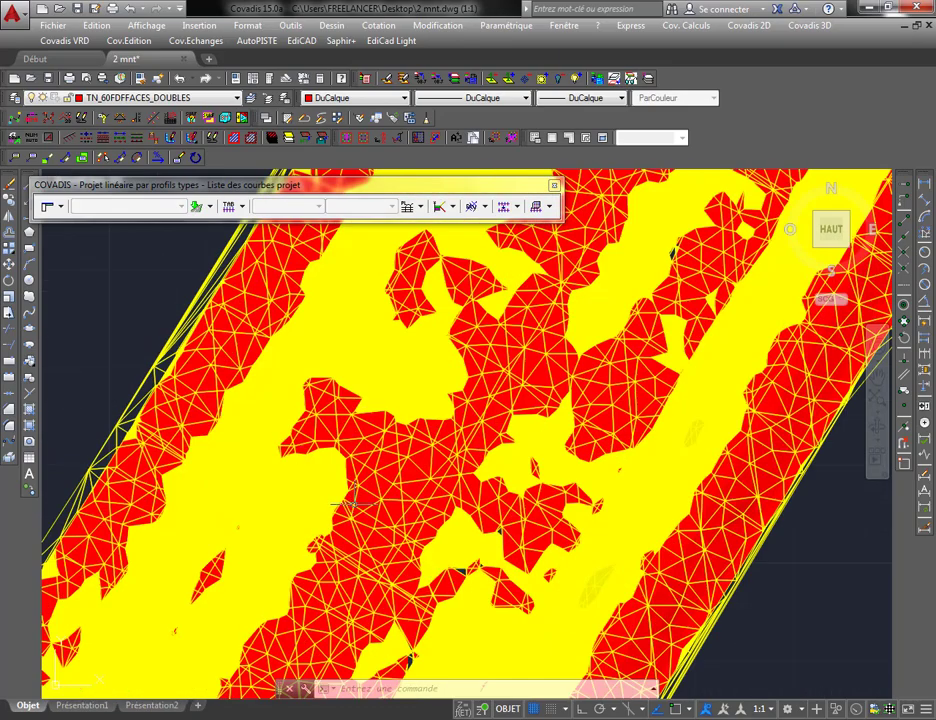
middle_drag(335, 502, 289, 492)
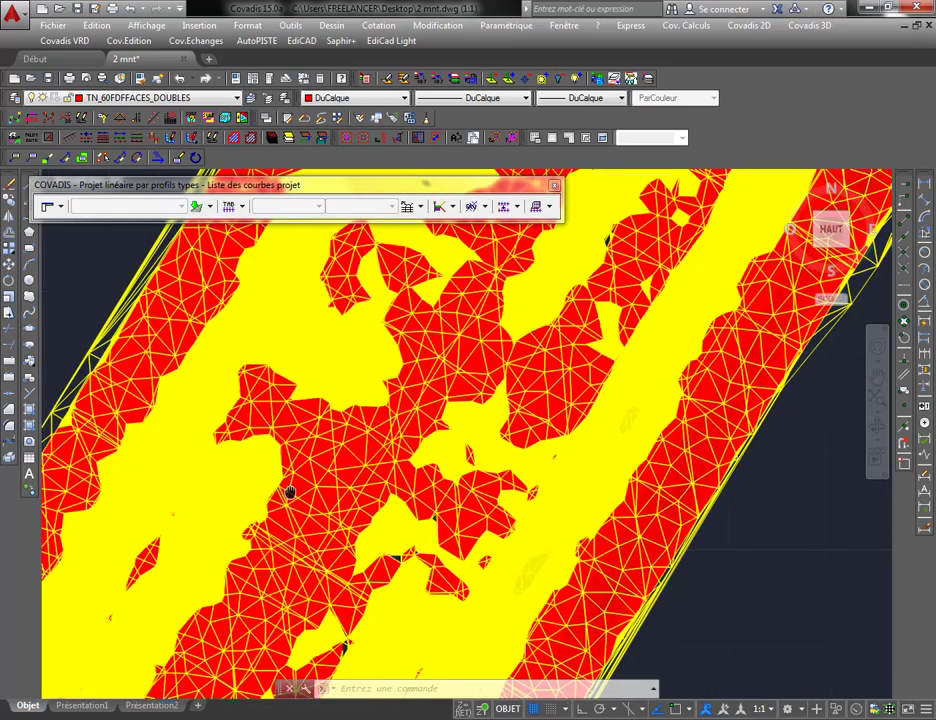
scroll(289, 492, down, 3)
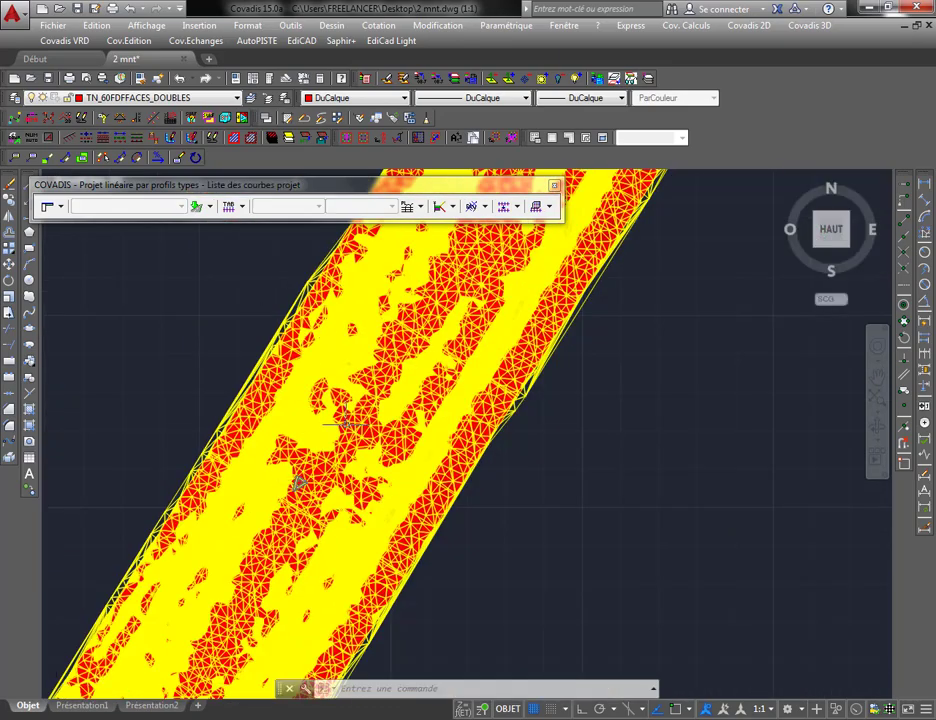
scroll(347, 424, down, 2)
scroll(439, 326, down, 2)
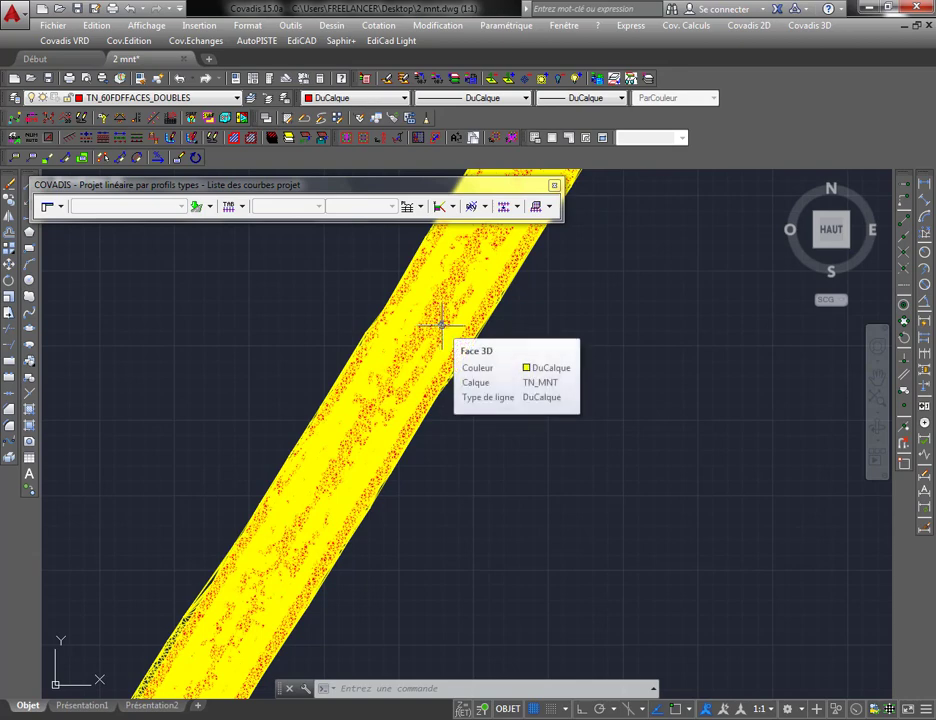
click(160, 98)
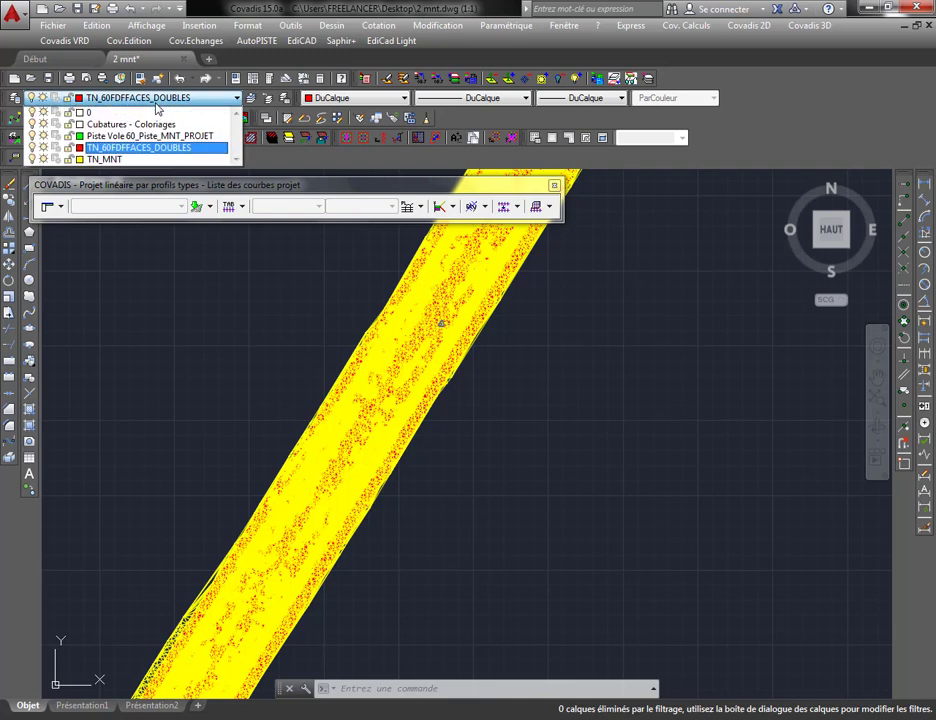
click(160, 98)
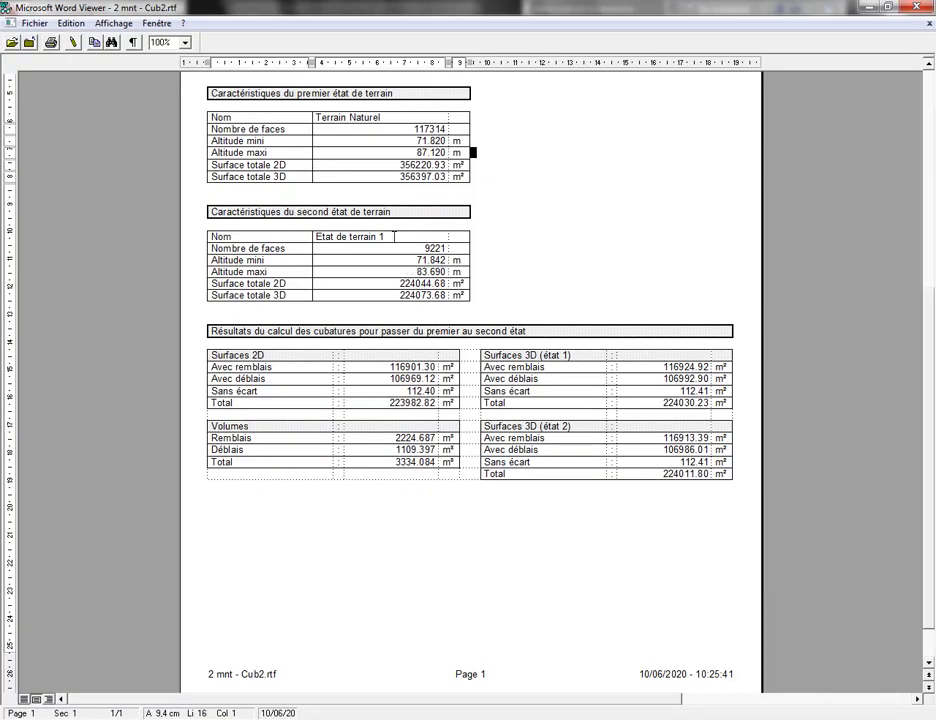
Review the second terrain's characteristics and the 3D fill surface in the Cub2.rtf volume report, and close the report
drag(393, 236, 350, 252)
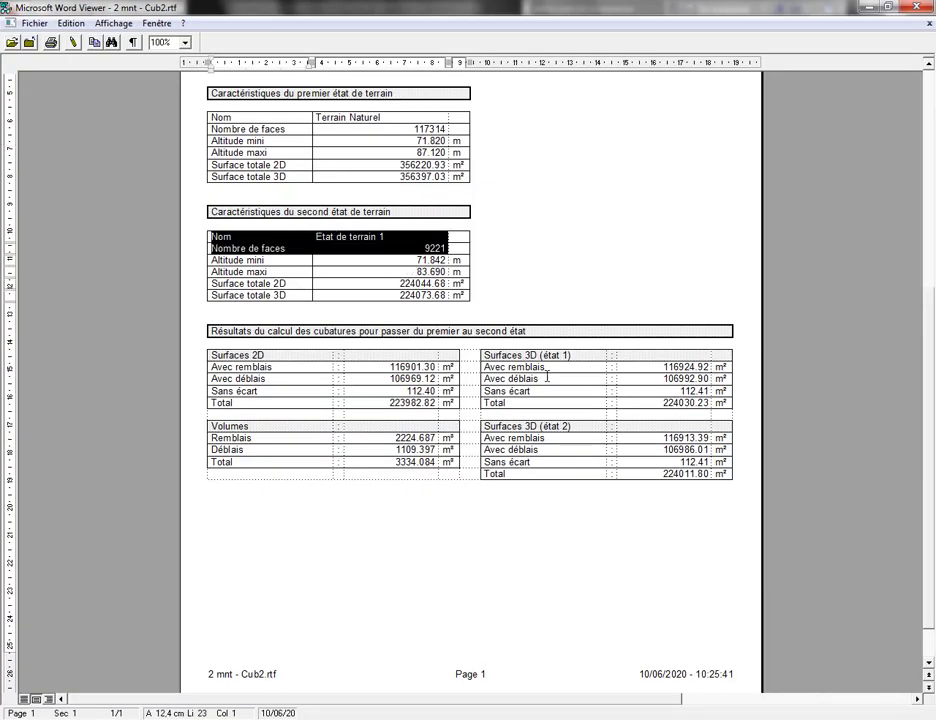
drag(664, 367, 725, 368)
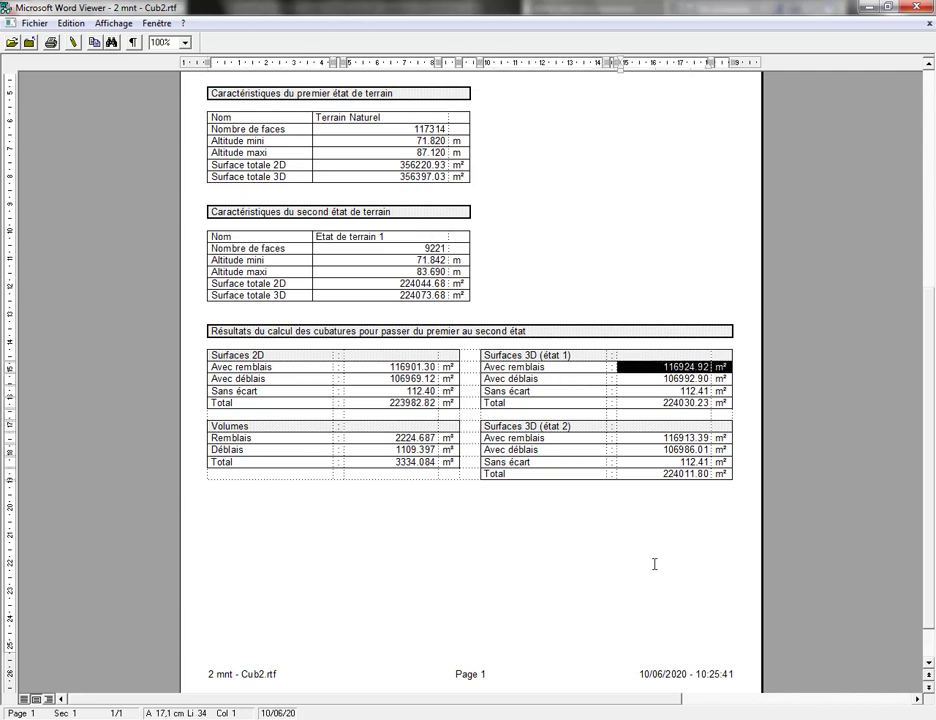
click(929, 662)
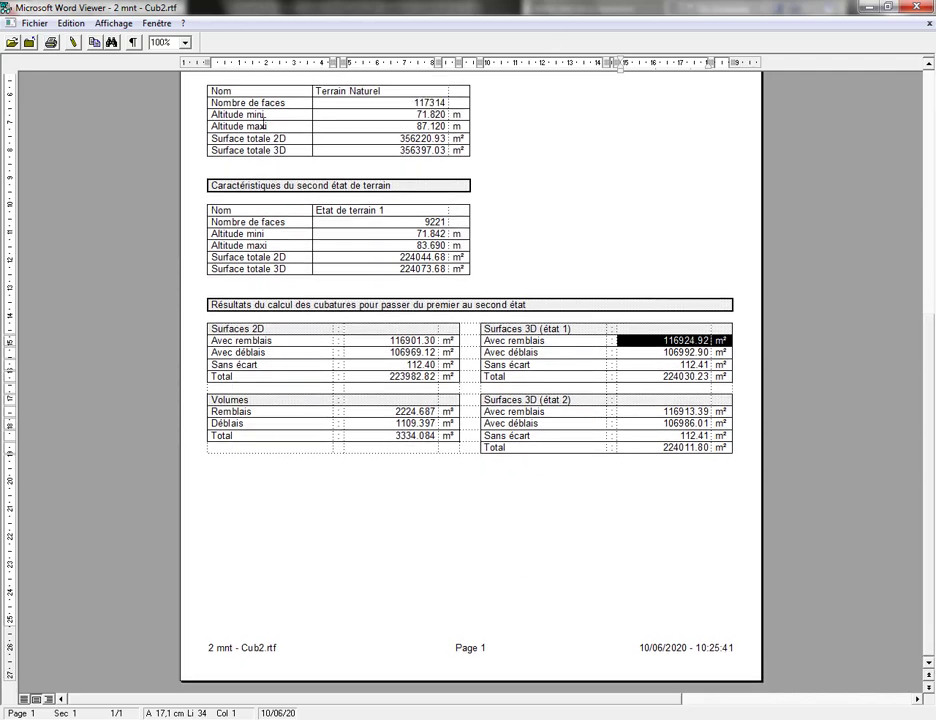
click(927, 8)
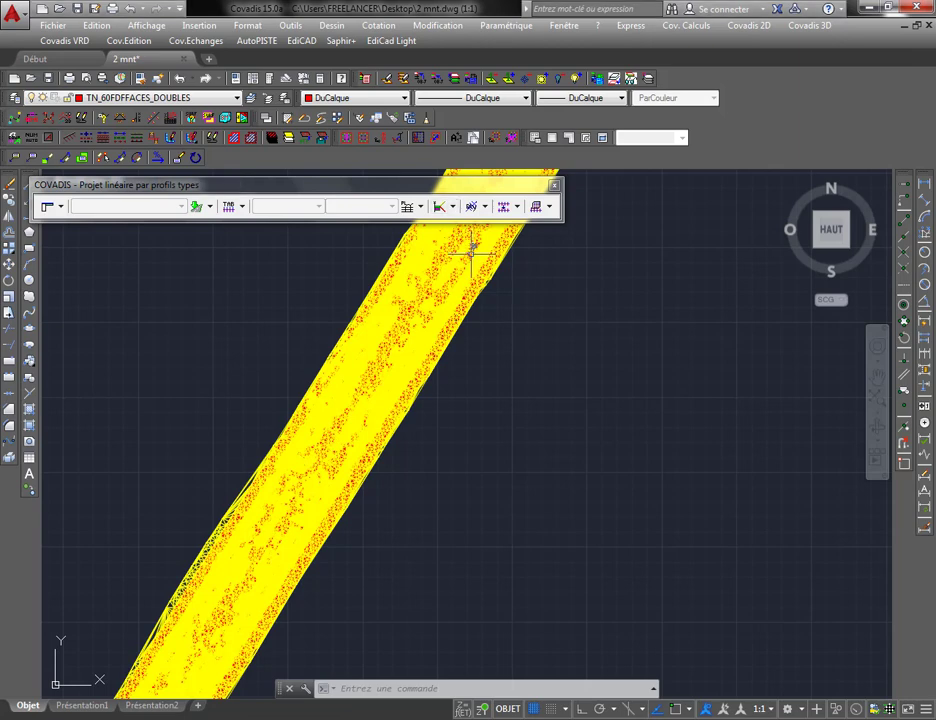
key(super)
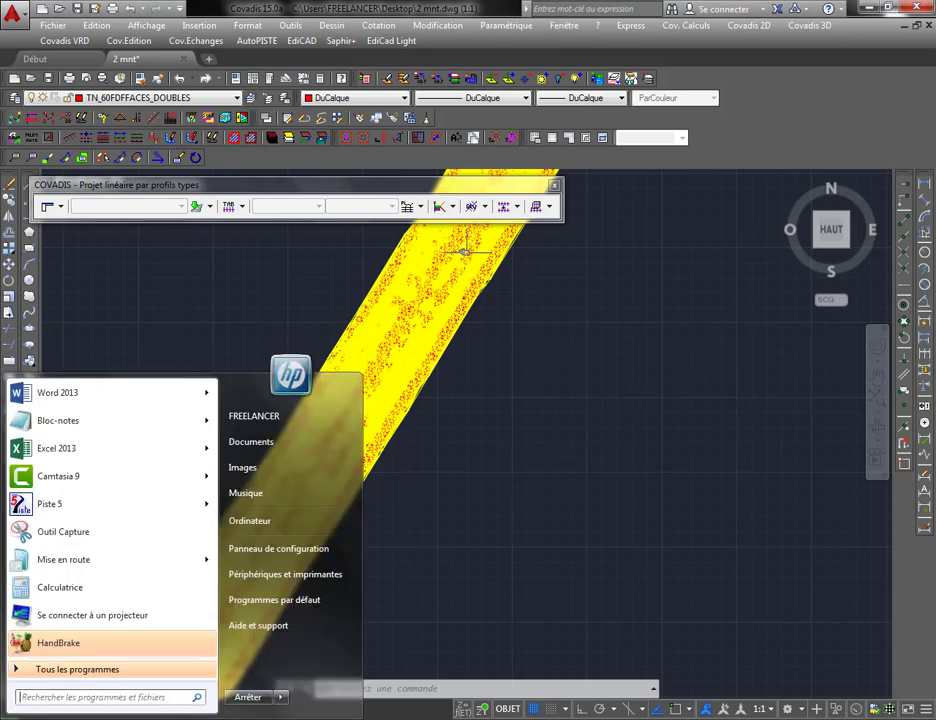
click(510, 672)
Undo the cut and fill colouring with its legend, and thaw the TN_MNT layer
key(ctrl+z)
key(ctrl+z)
key(ctrl+z)
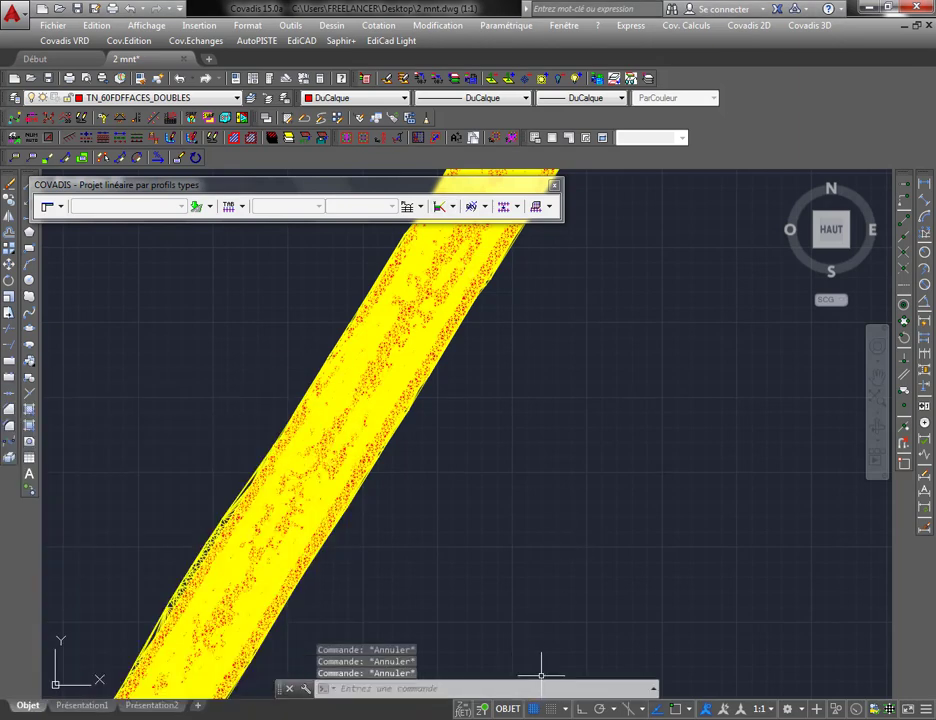
text(u)
key(Return)
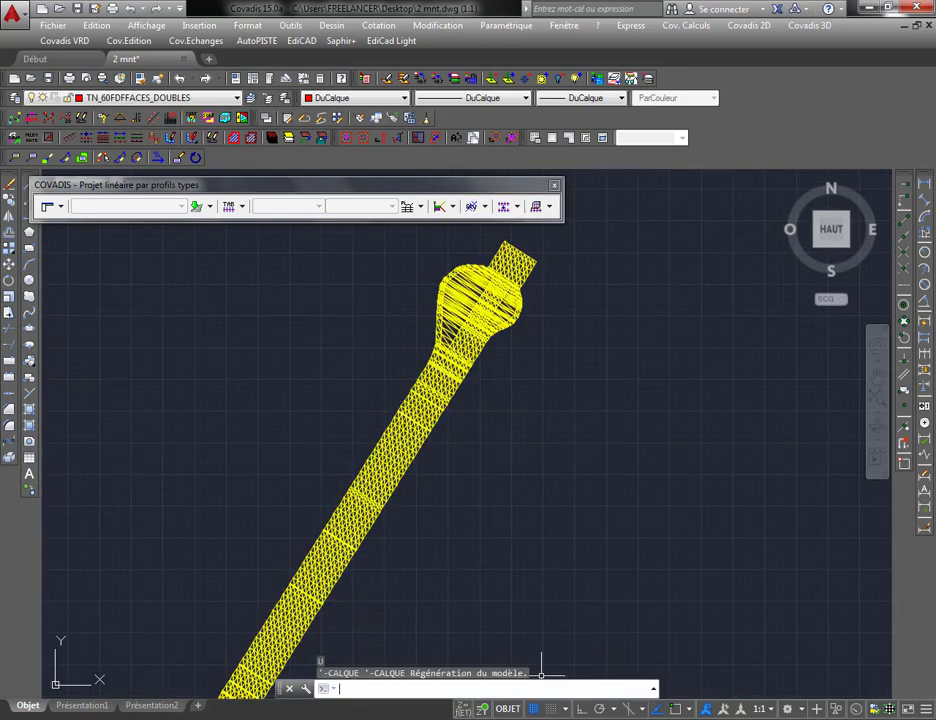
click(140, 98)
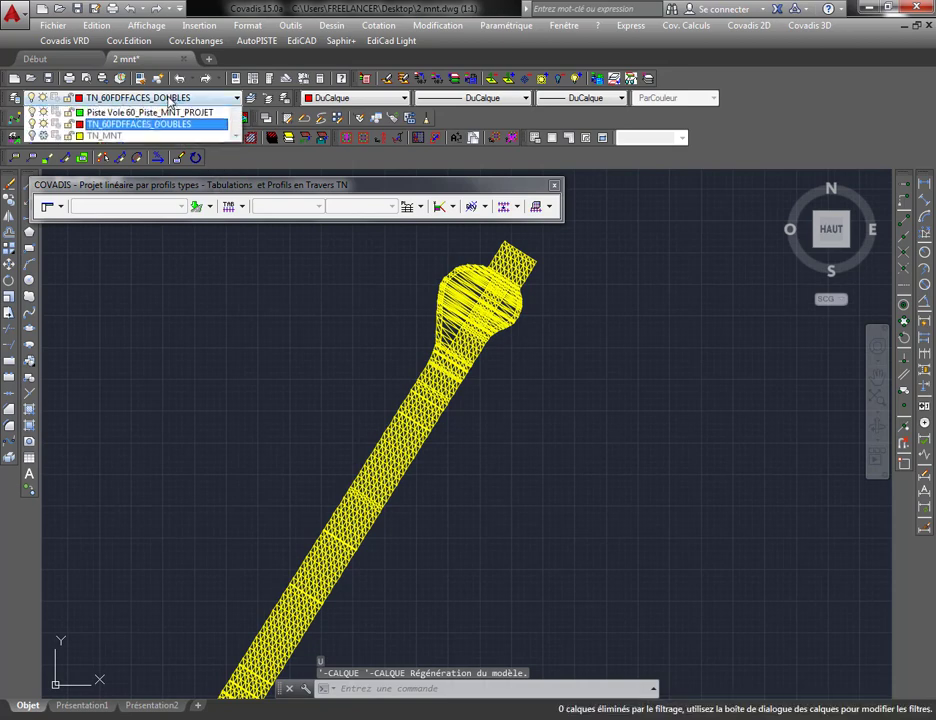
click(650, 420)
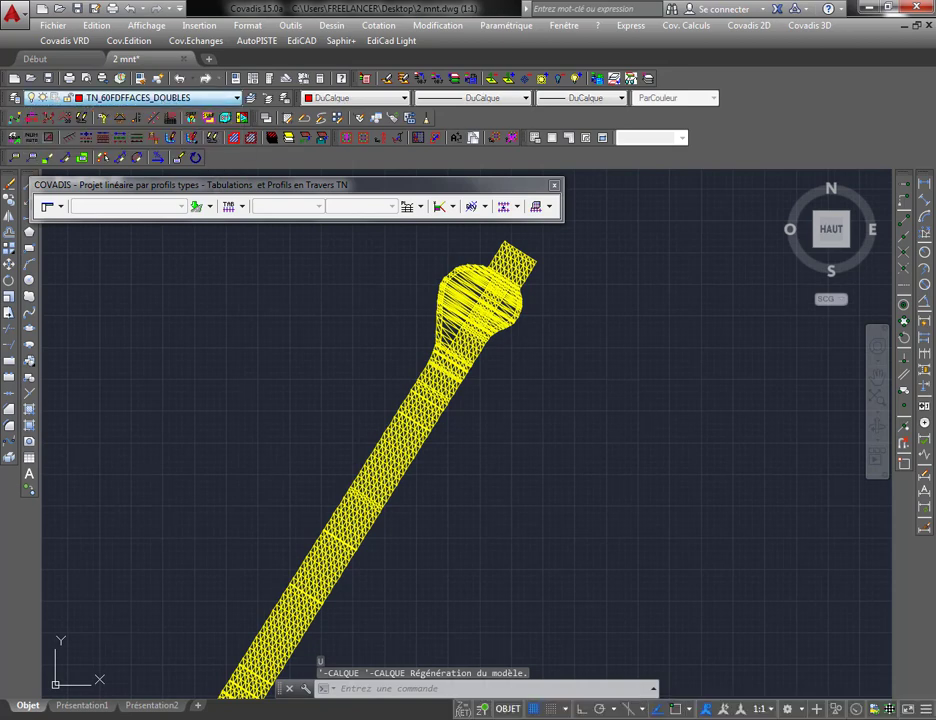
Try to start the earthwork volume calculation by profiles between two MNT
click(766, 27)
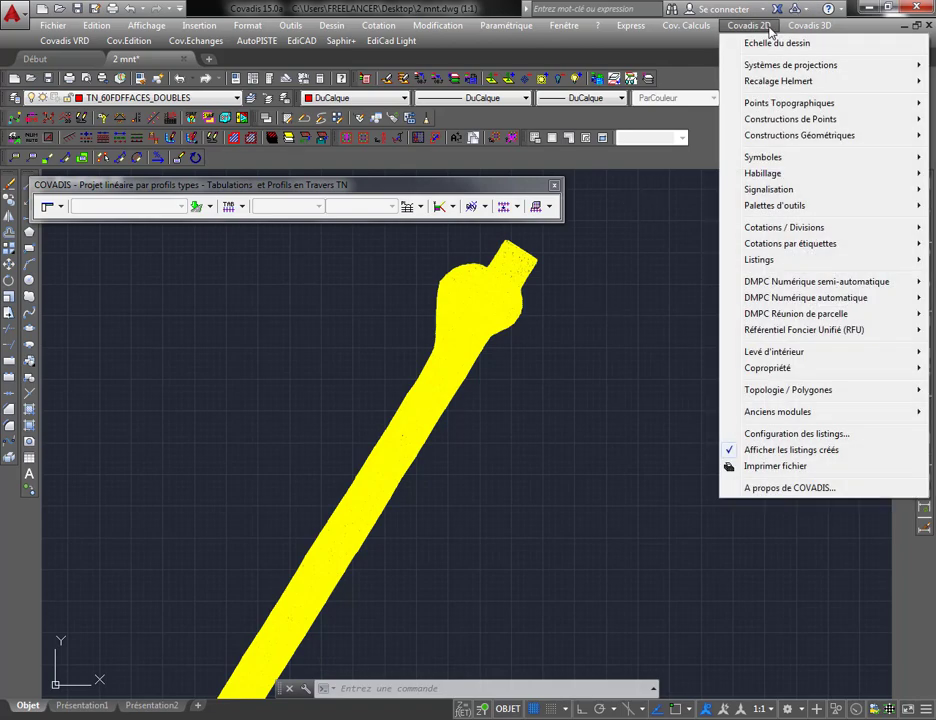
mouse_move(825, 30)
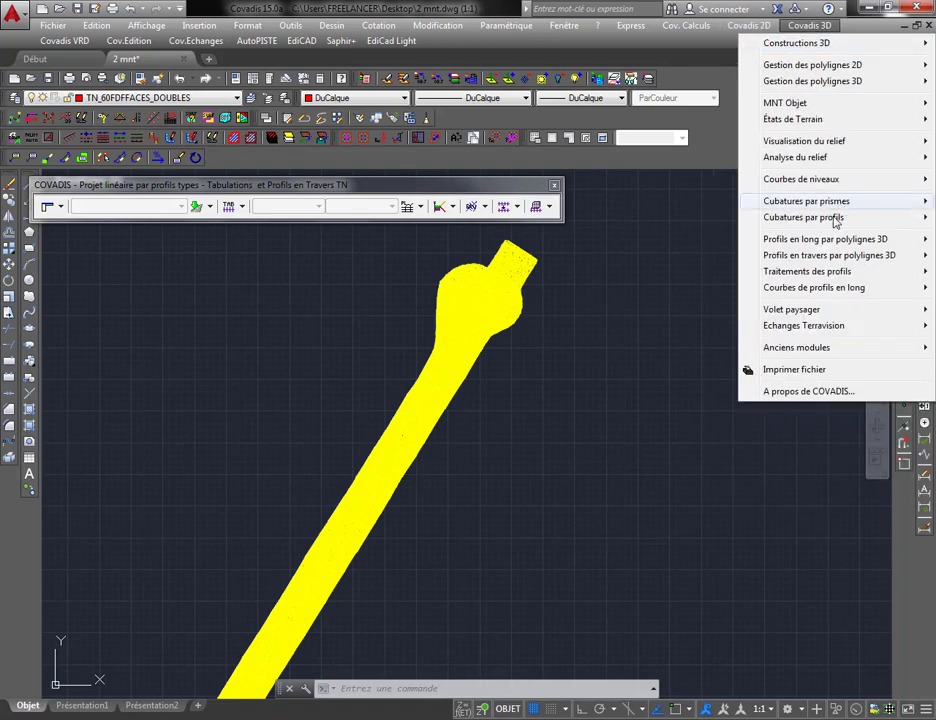
mouse_move(836, 221)
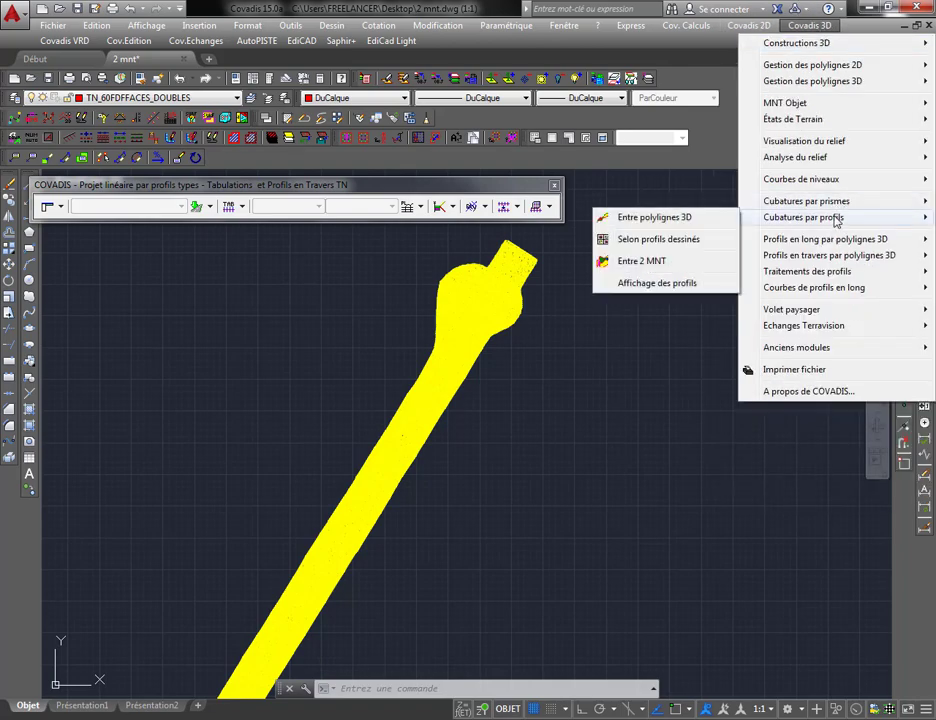
click(641, 261)
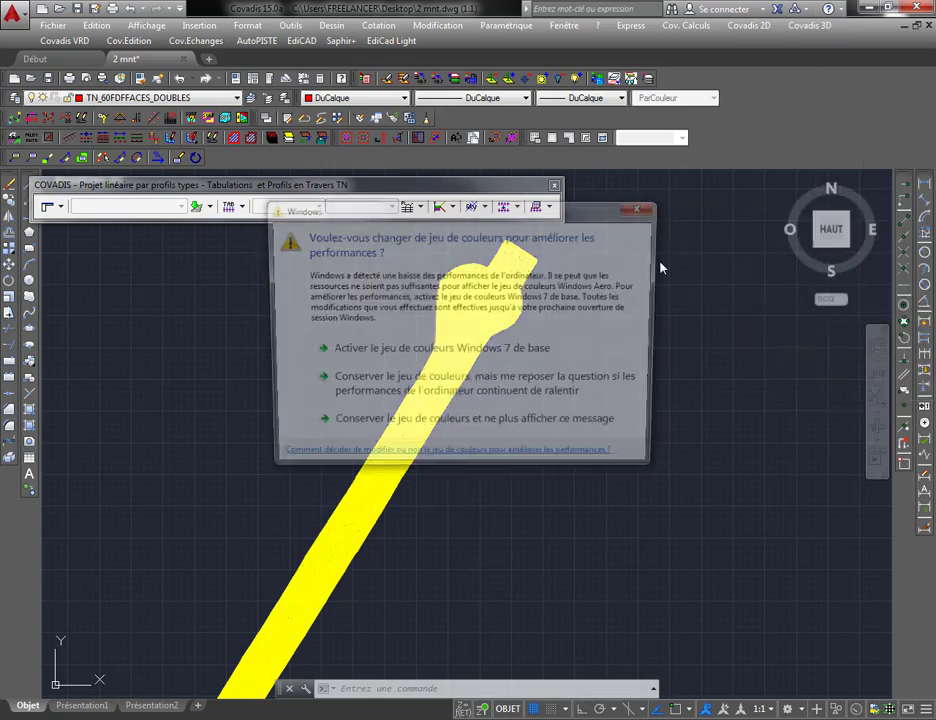
Dismiss the Windows colour scheme performance prompt and end the stray selection window in the drawing
click(643, 206)
click(648, 203)
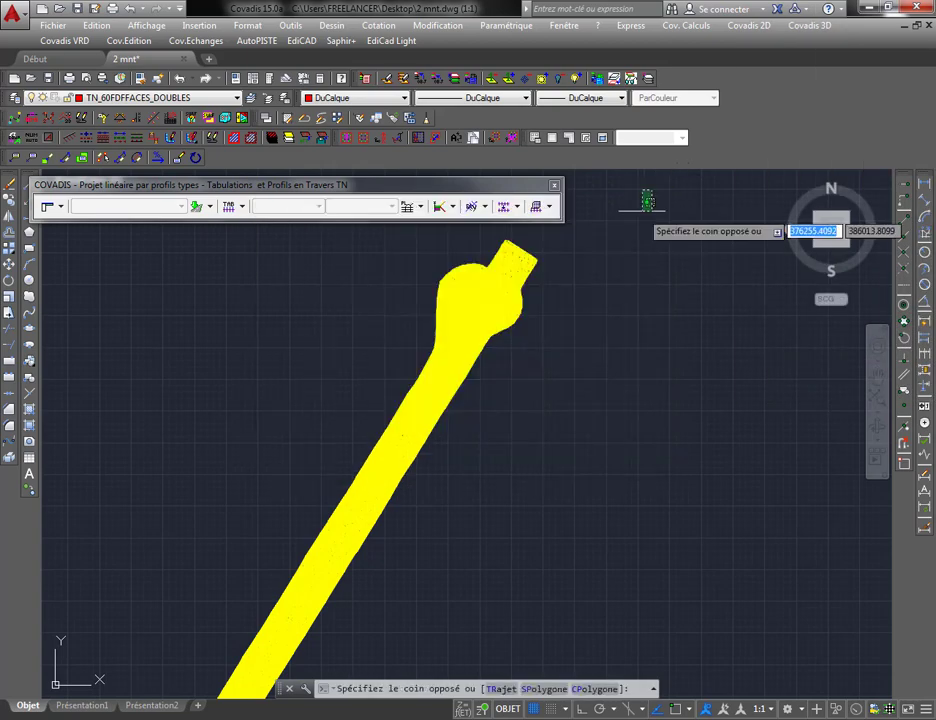
click(648, 203)
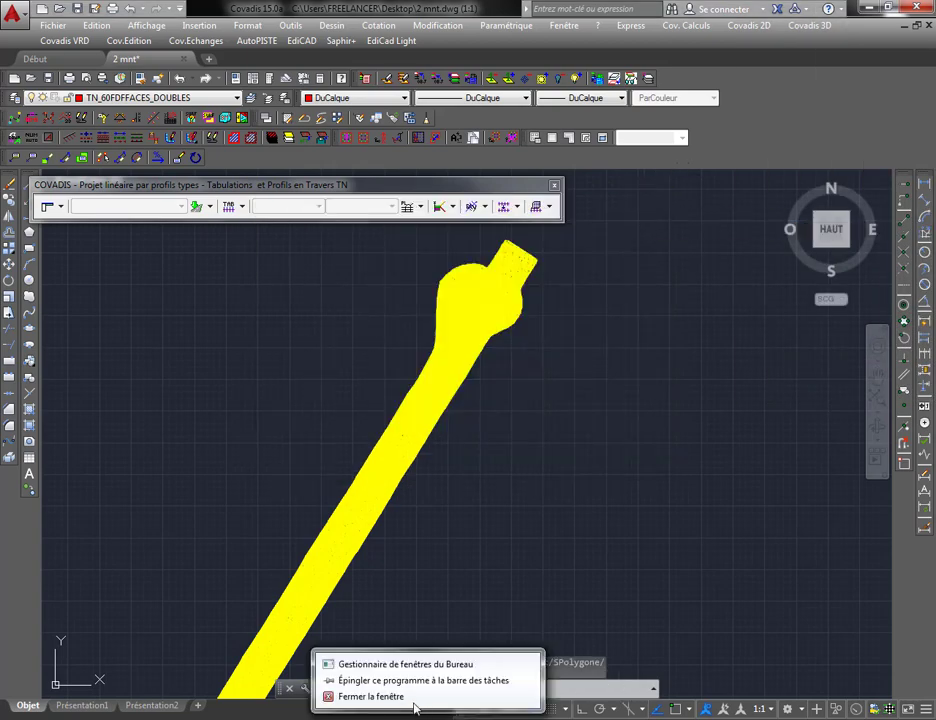
scroll(537, 355, up, 4)
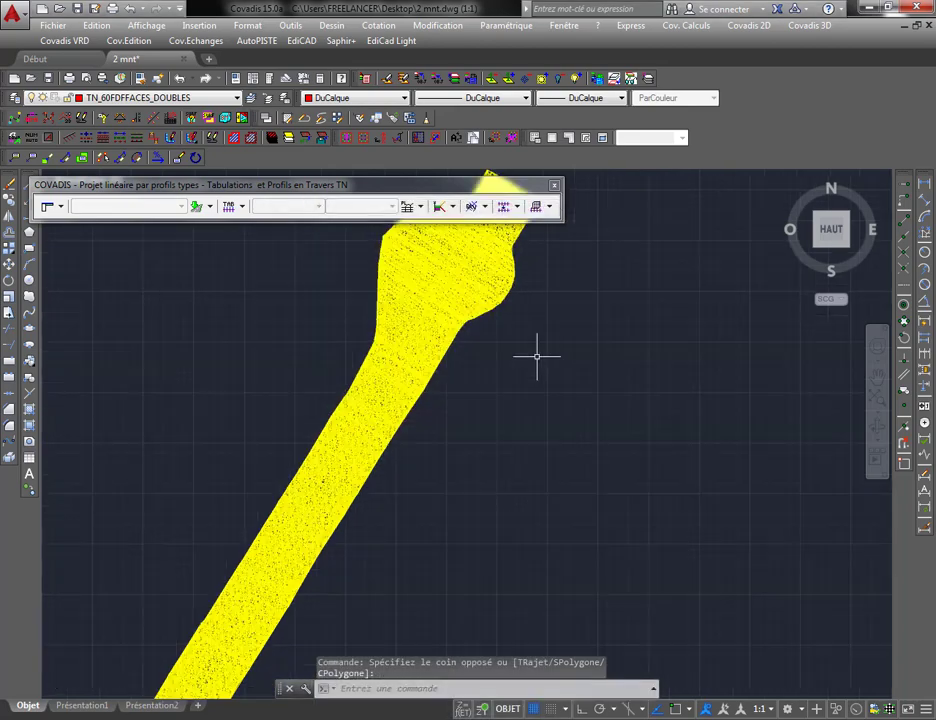
scroll(489, 418, down, 4)
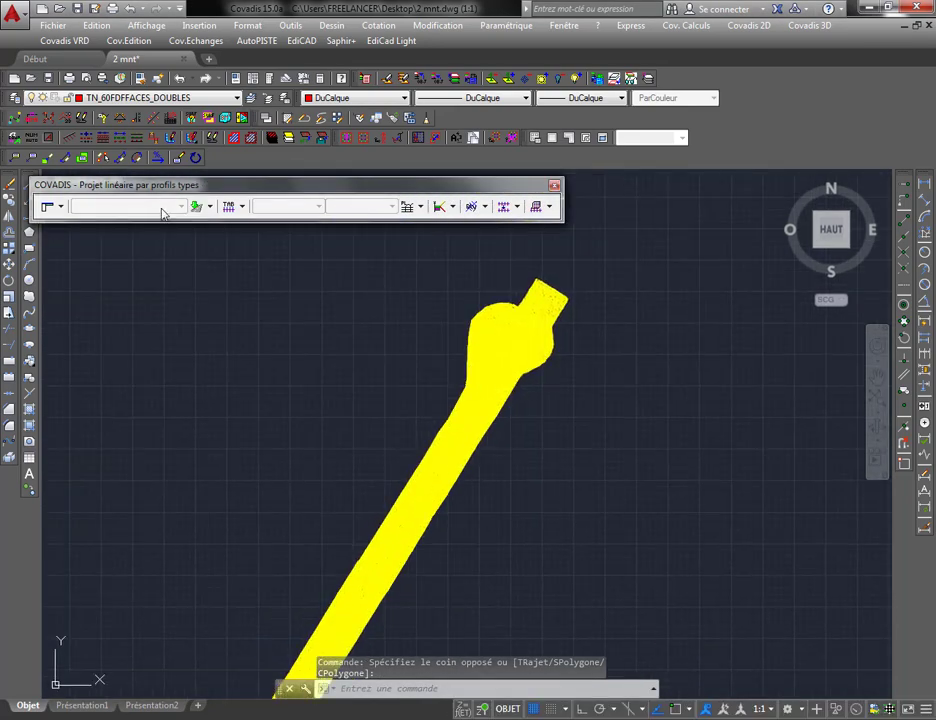
Start importing a road project from an external drawing and load the file (P+Q-4)(T+R-1) tn-2) ok.dwg as its source
click(210, 207)
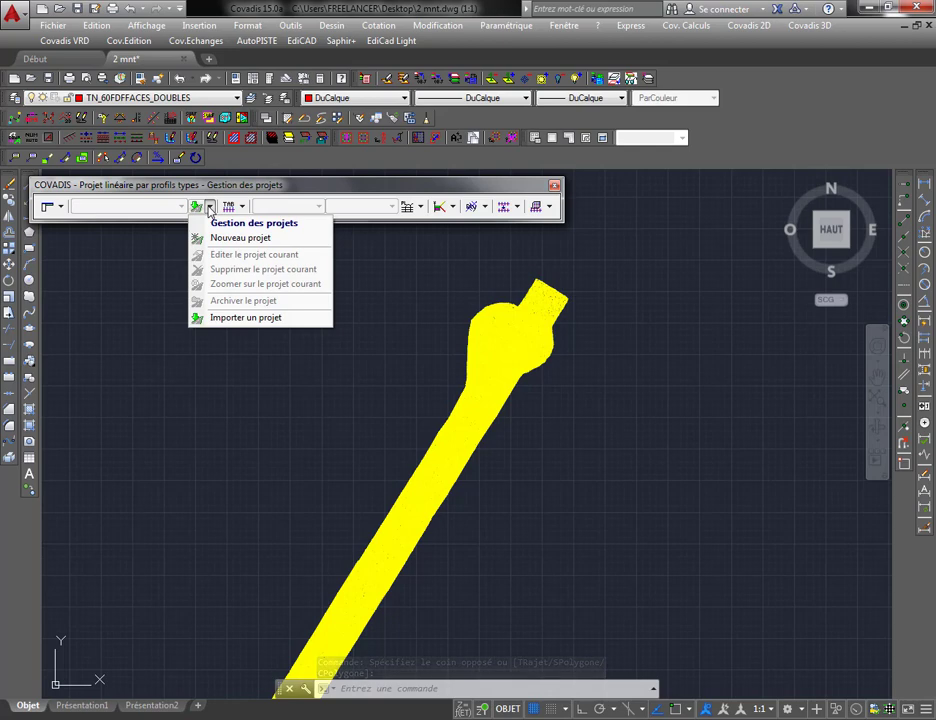
click(210, 207)
click(210, 207)
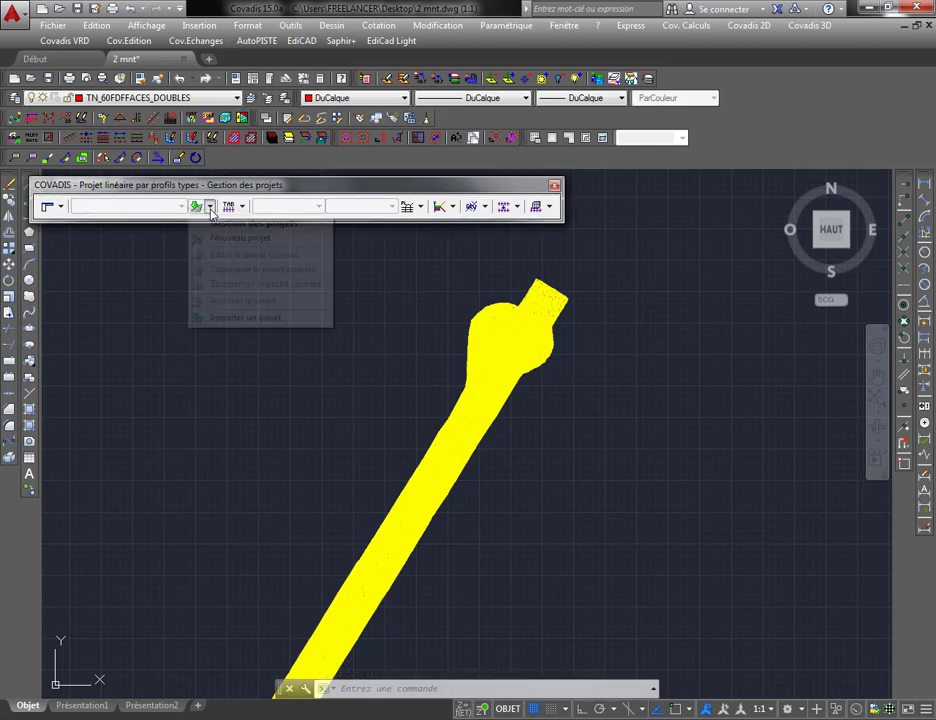
click(238, 318)
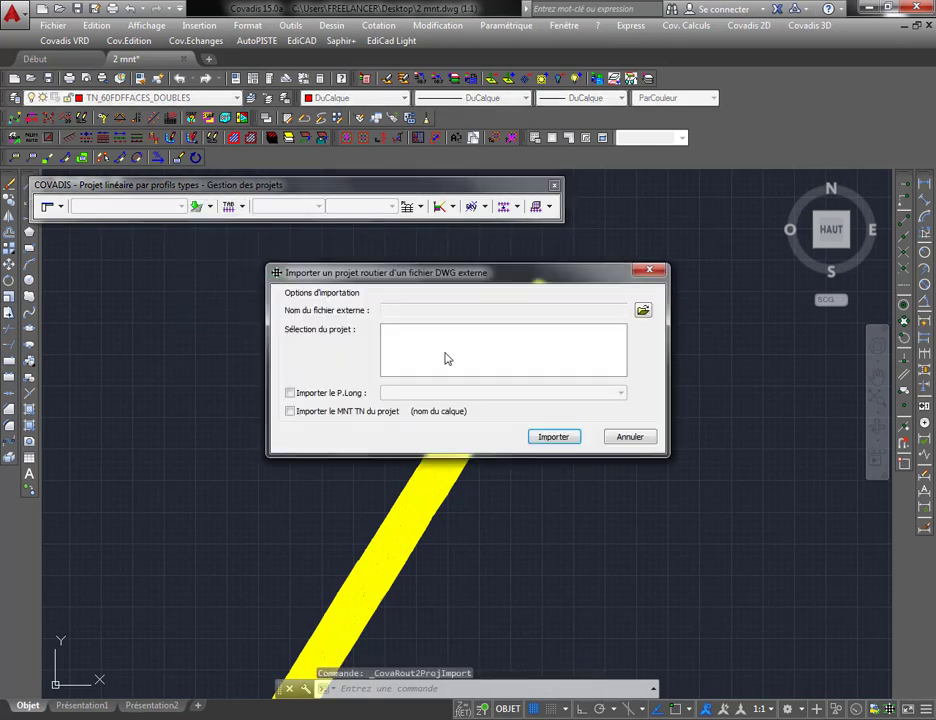
click(642, 310)
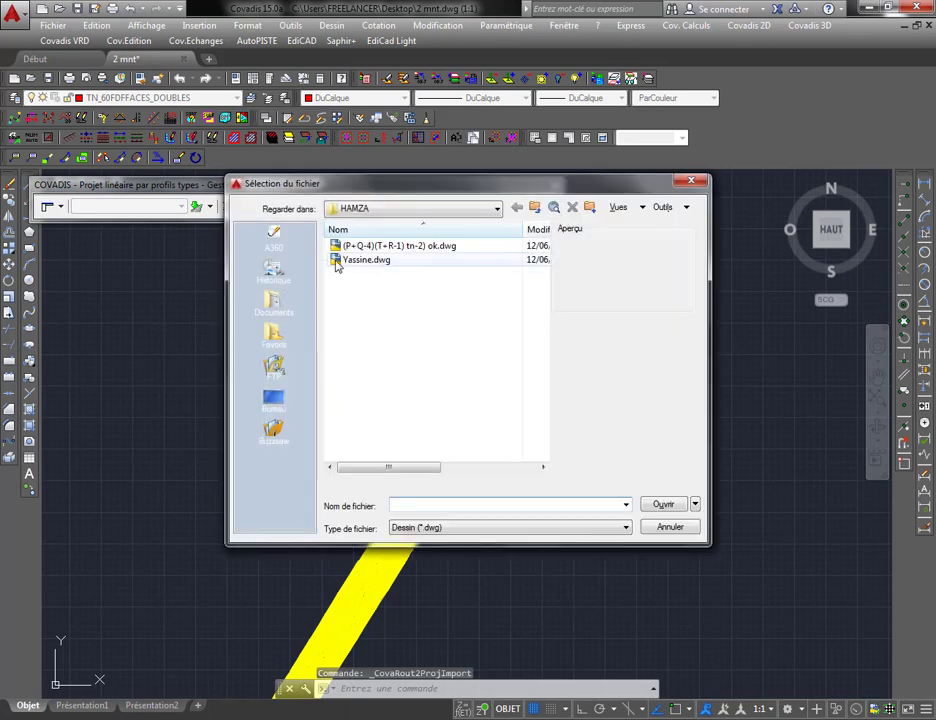
click(345, 247)
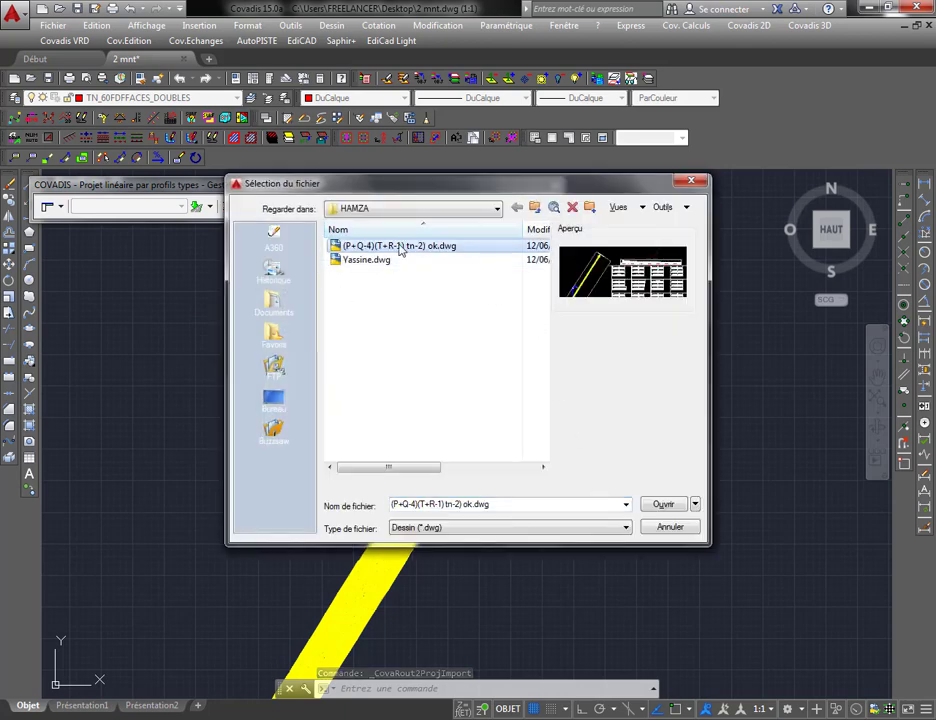
click(480, 244)
click(673, 507)
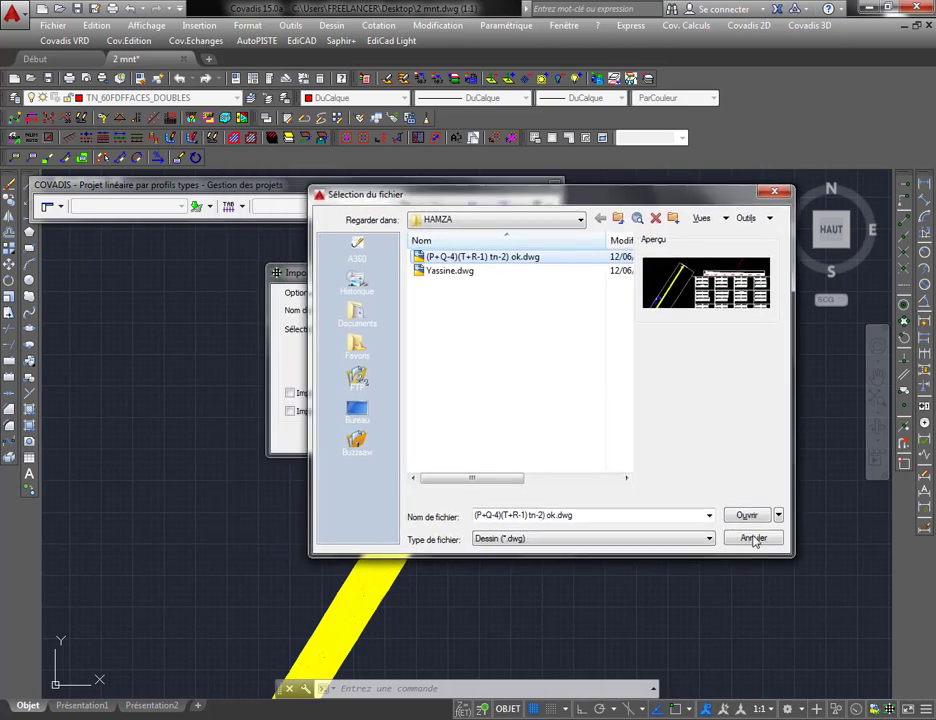
click(746, 515)
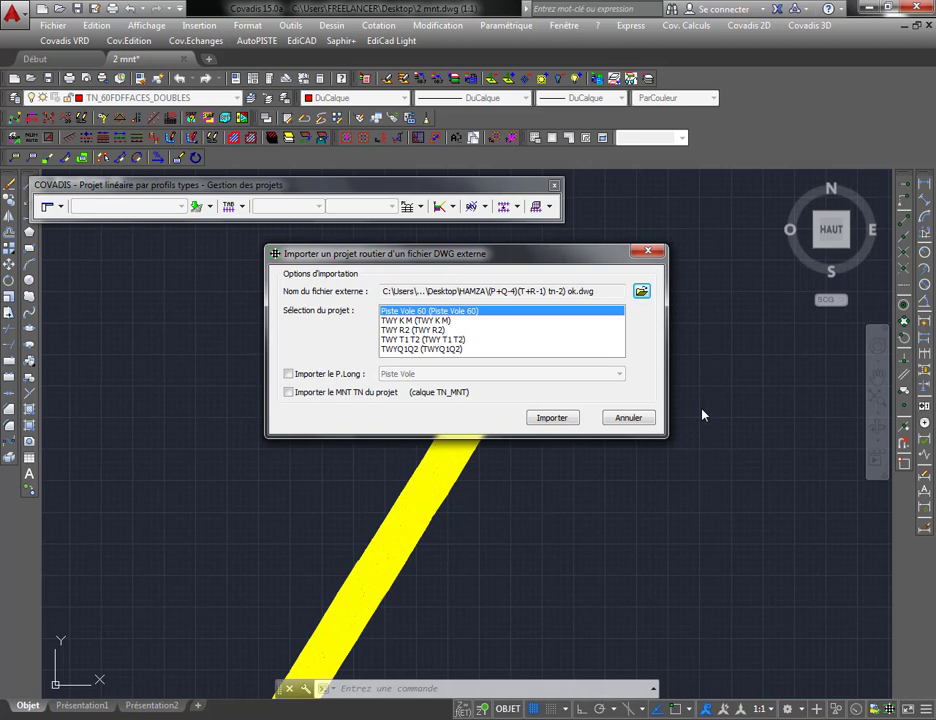
Import the Piste Vole 60 project without its longitudinal profile or natural-ground MNT, and dismiss the terrain state message
click(410, 320)
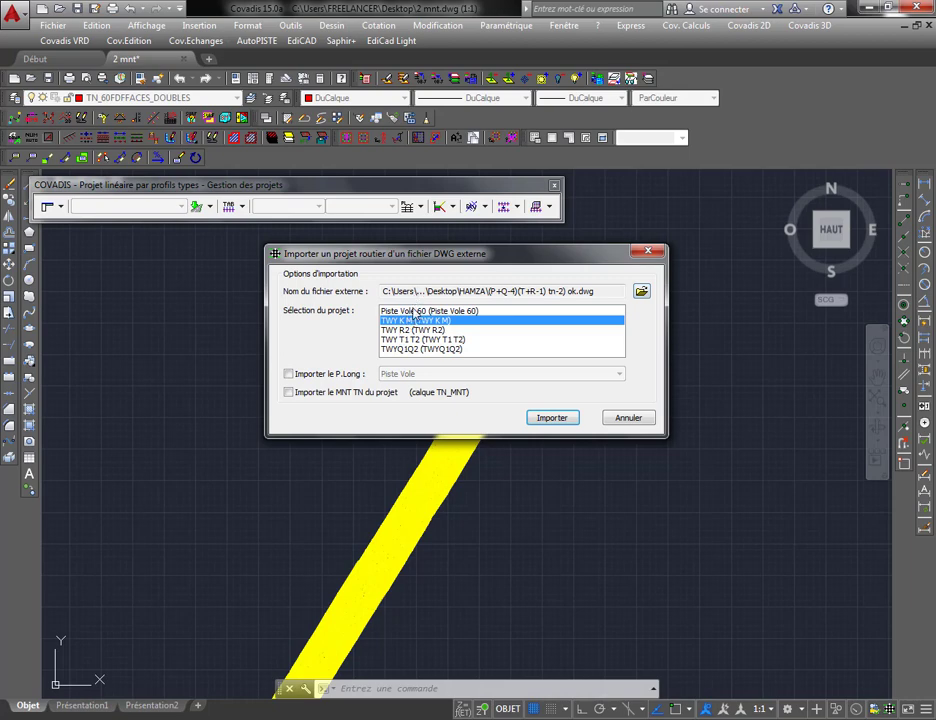
key(Down)
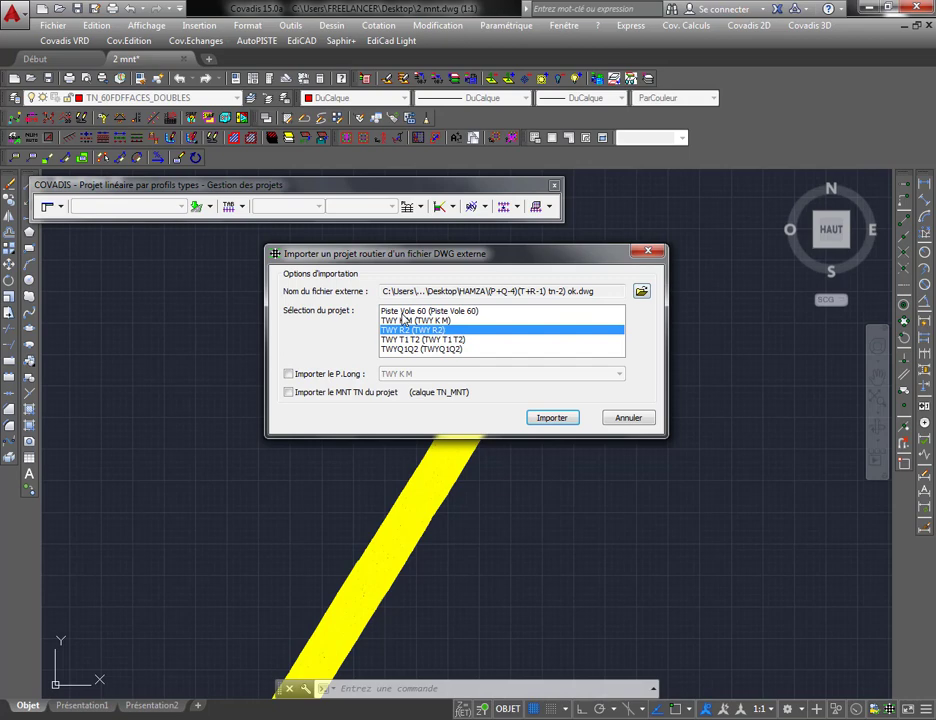
key(End)
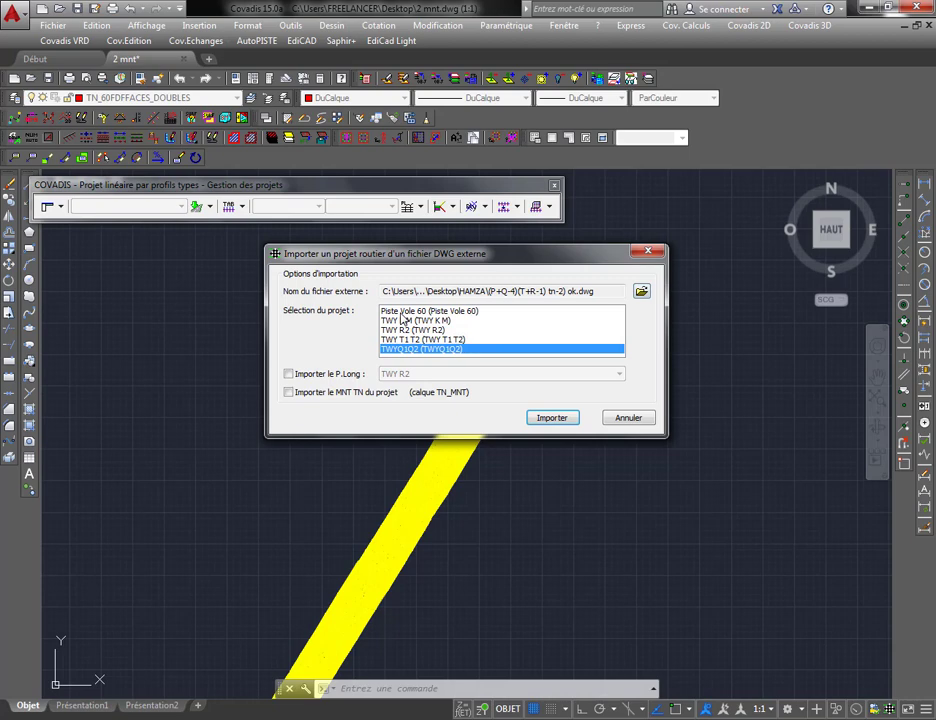
key(Home)
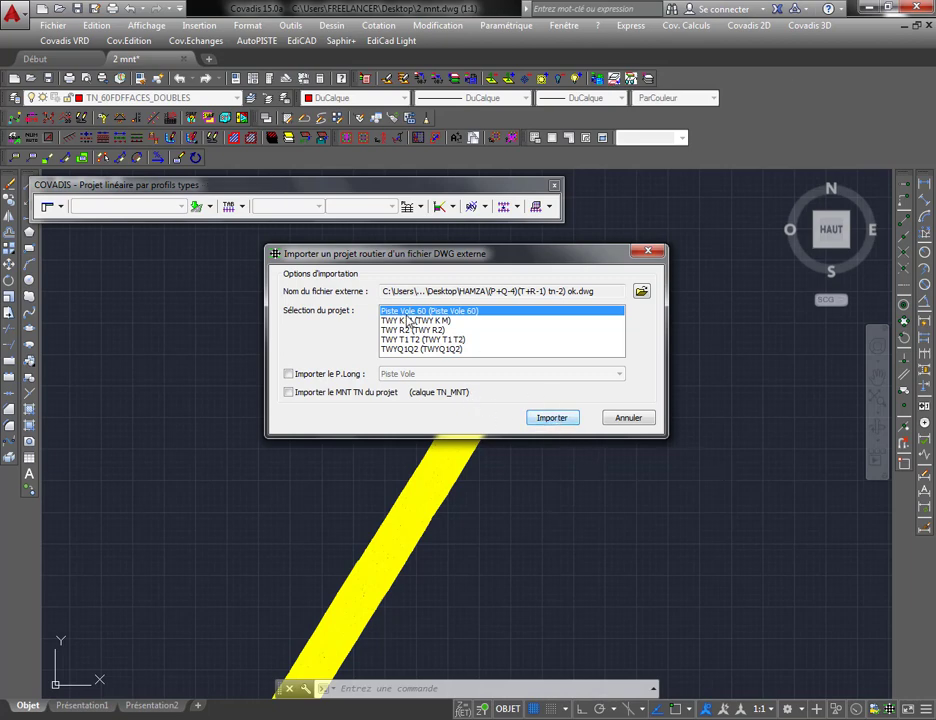
click(552, 418)
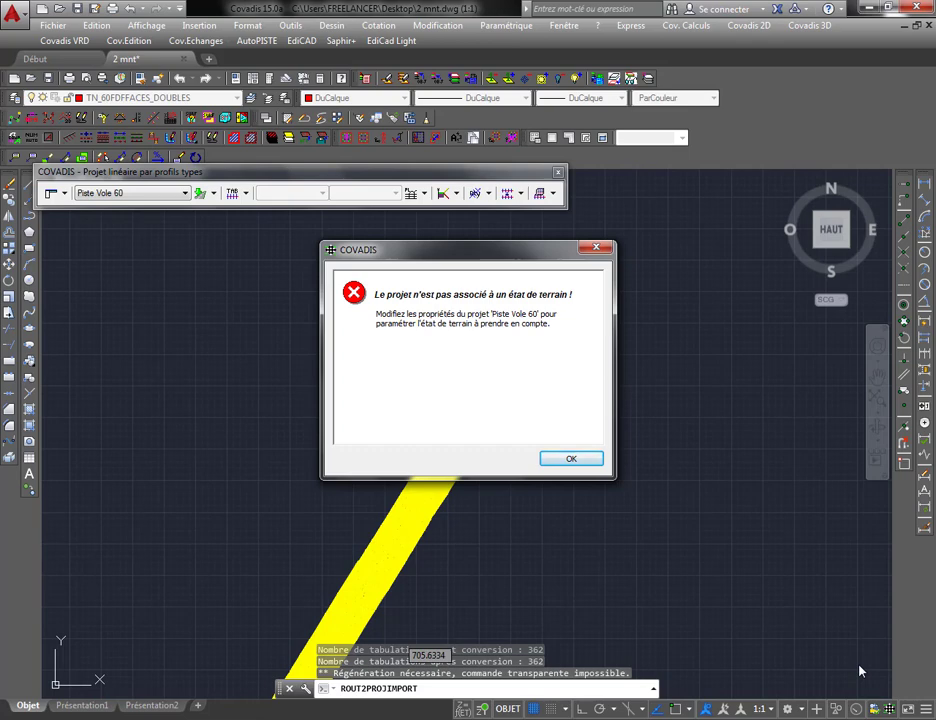
drag(432, 249, 416, 237)
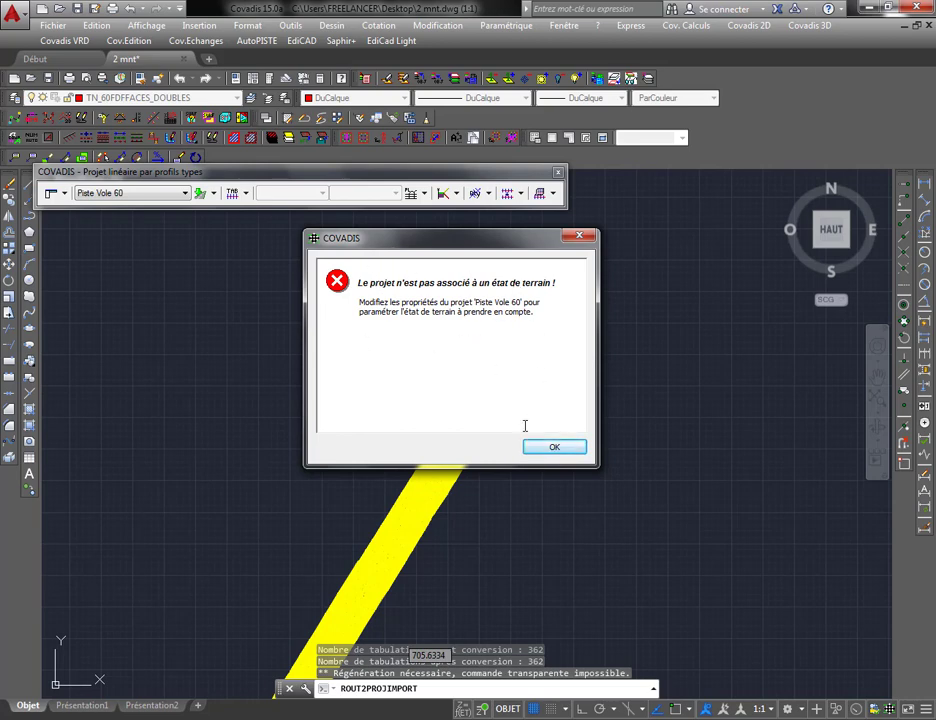
click(566, 450)
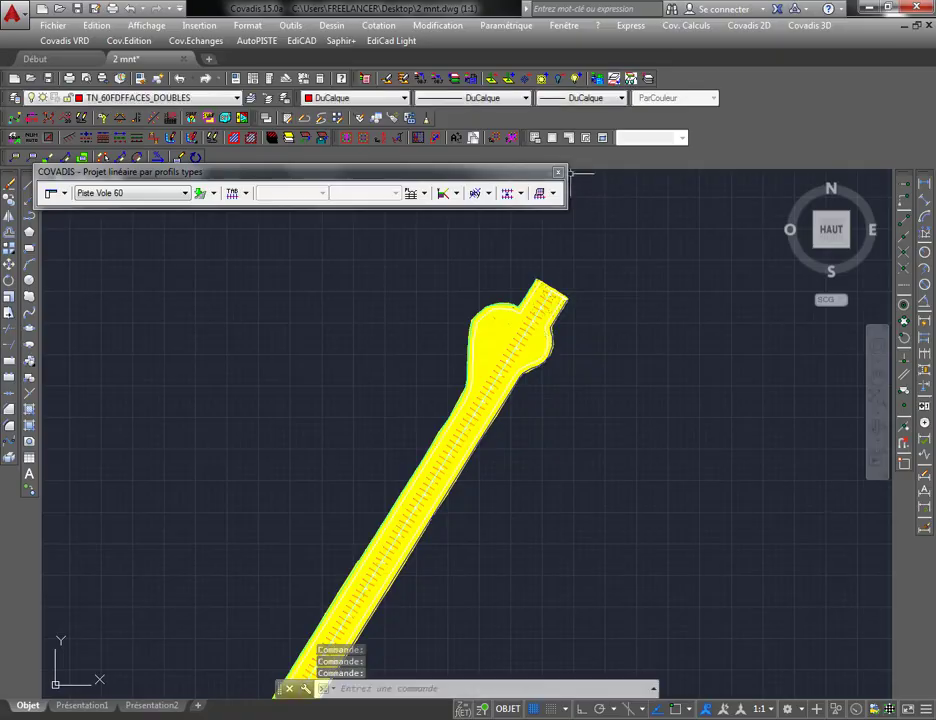
Examine the imported Piste Vole 60 axis and its tabulations over the terrain mesh, around stations 3375 to 3475
scroll(500, 385, up, 10)
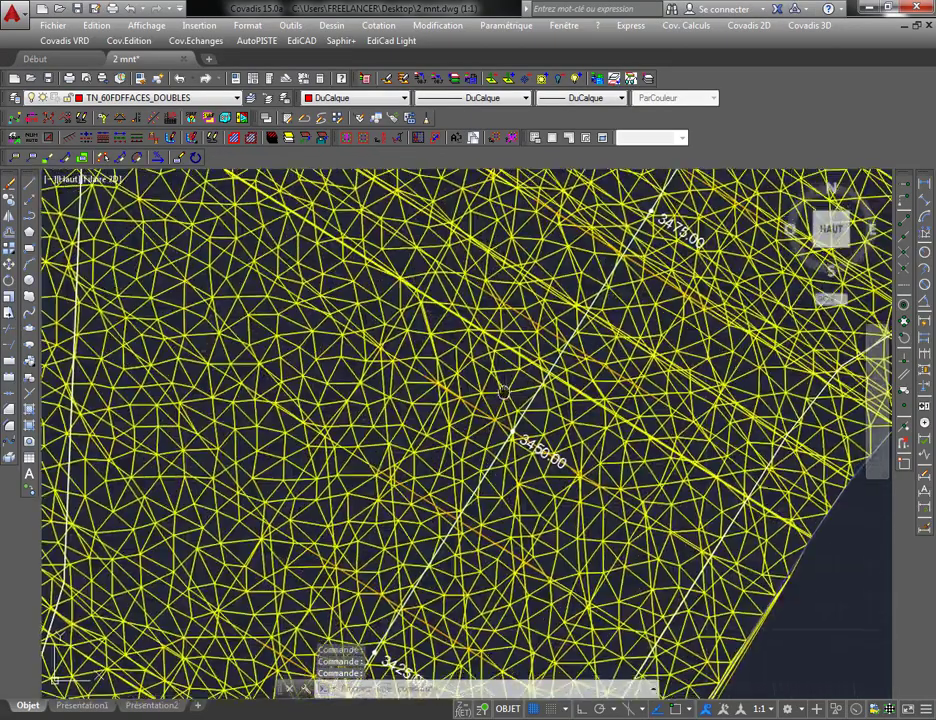
scroll(504, 392, down, 3)
scroll(485, 340, up, 10)
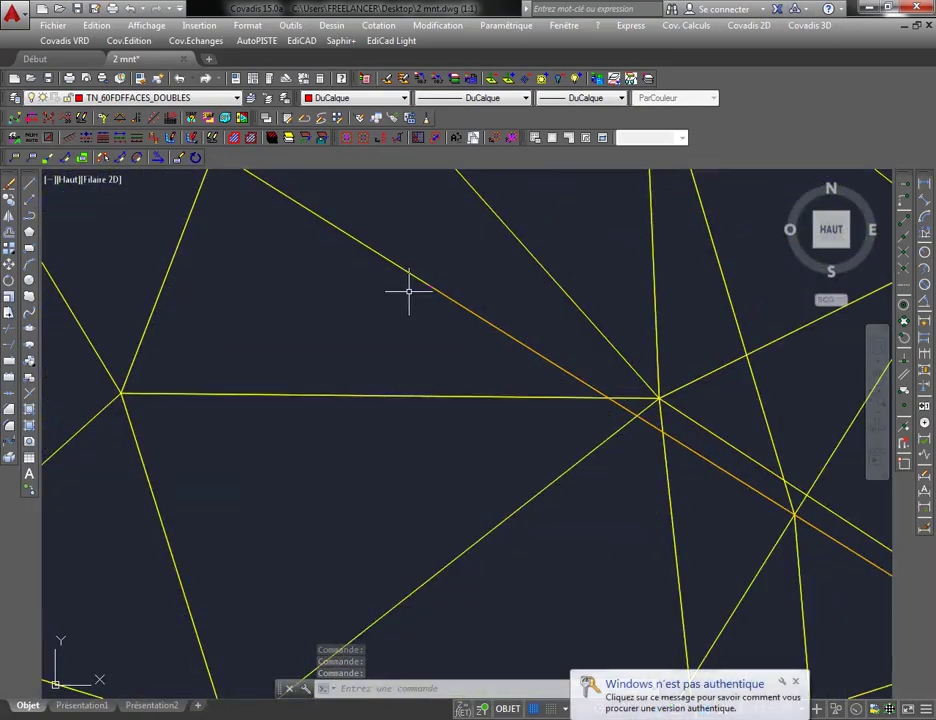
scroll(409, 292, down, 10)
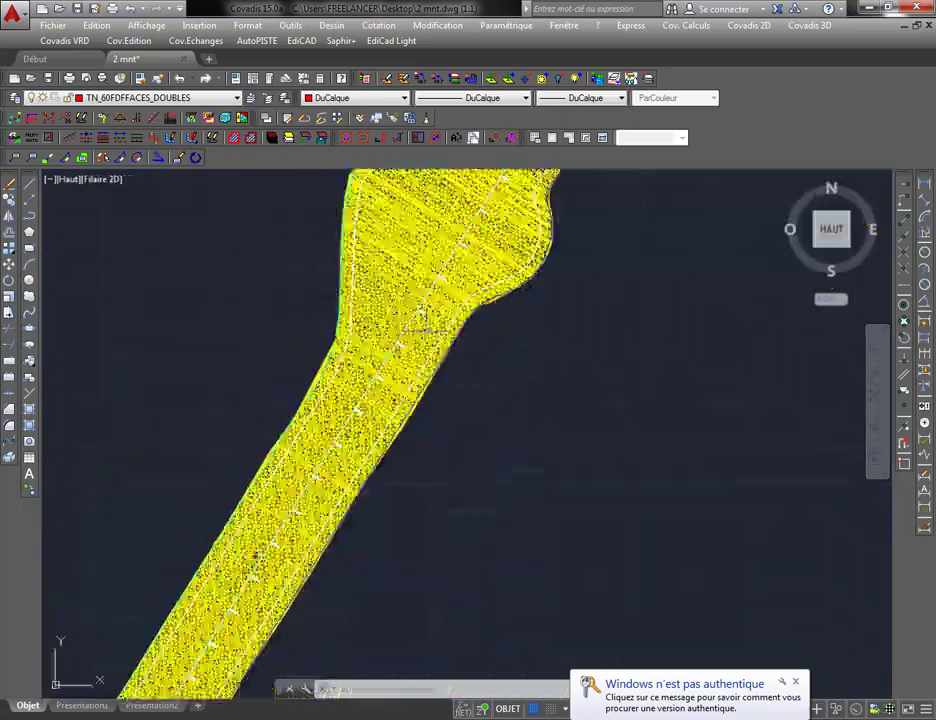
scroll(423, 318, up, 10)
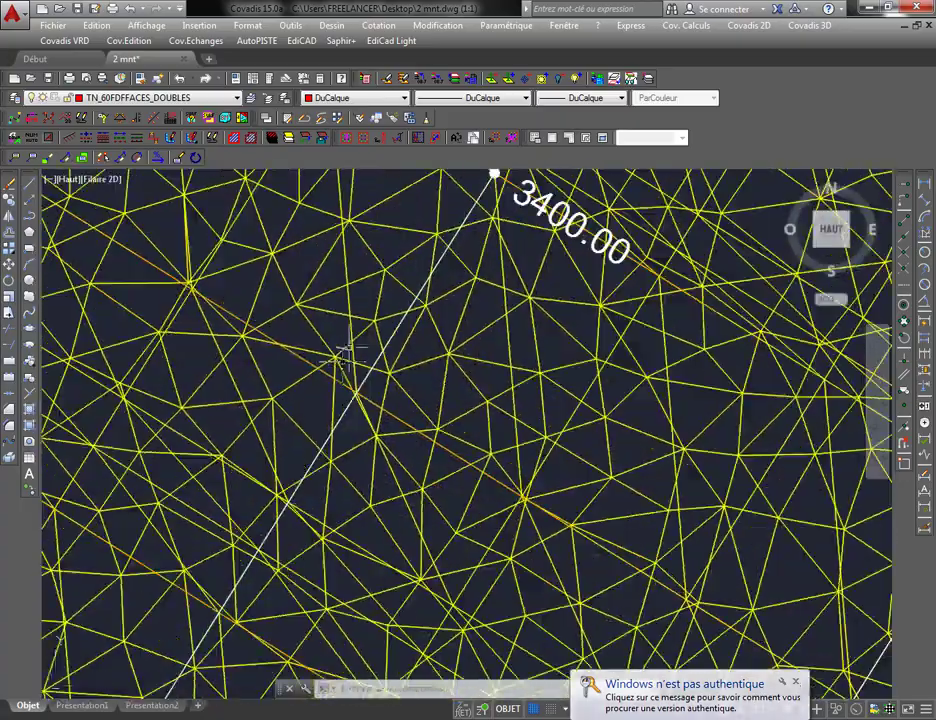
scroll(345, 355, down, 5)
click(383, 265)
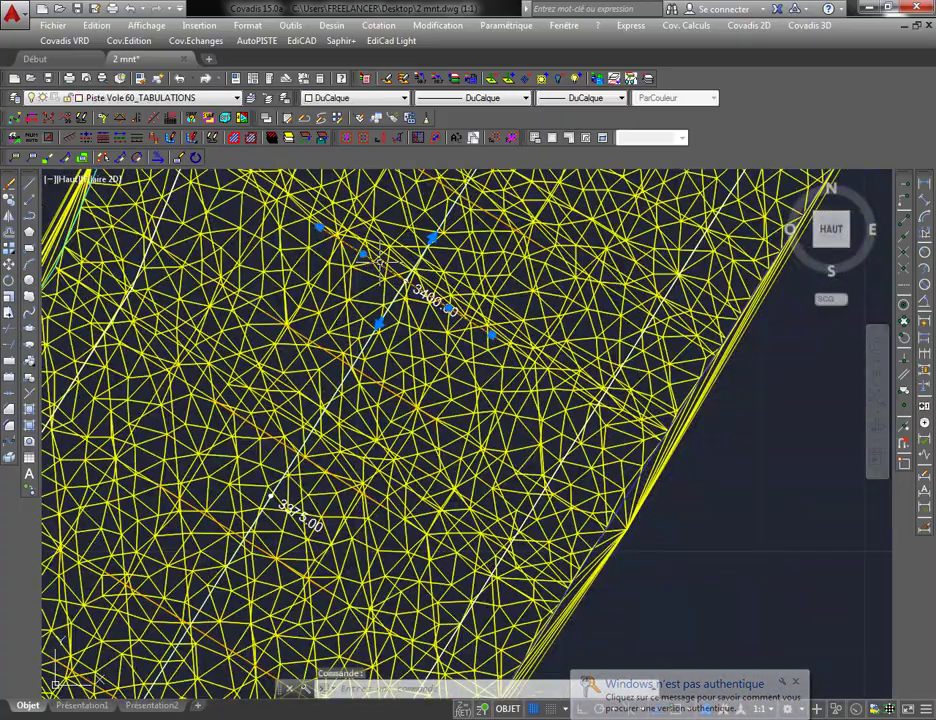
key(Escape)
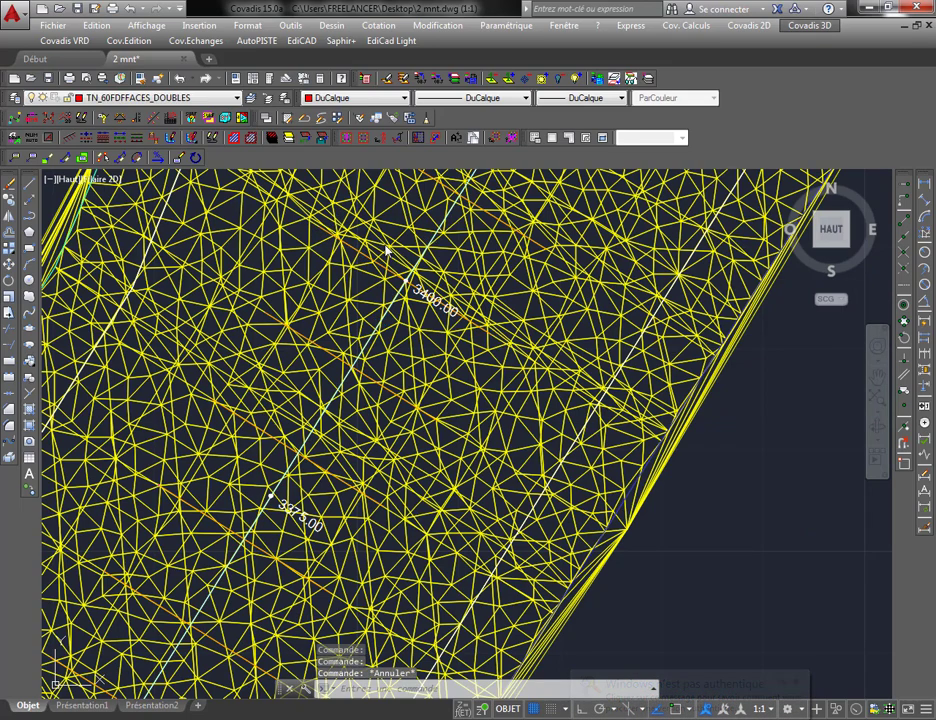
scroll(388, 251, down, 2)
scroll(455, 258, down, 3)
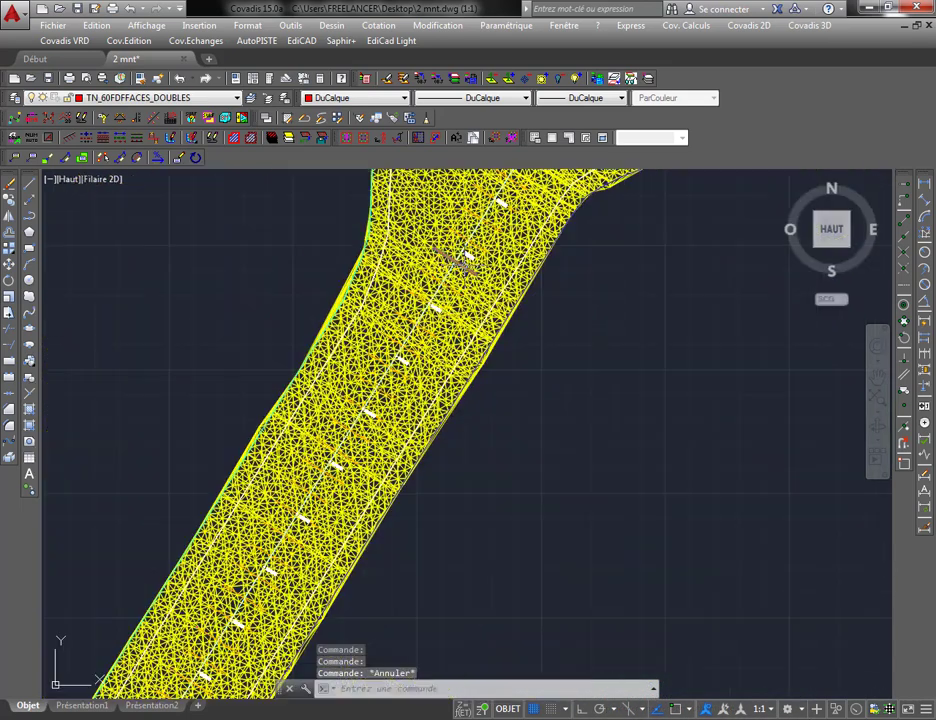
scroll(458, 250, down, 4)
Start the earthwork volume calculation by profiles between two MNT and select the imported runway centreline as the plan axis
click(806, 25)
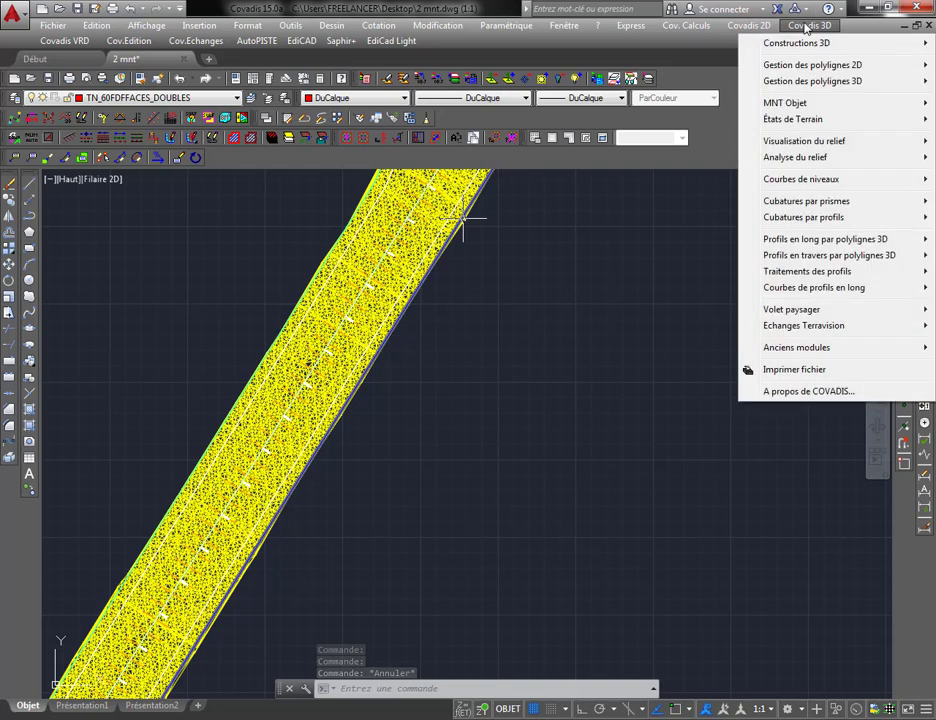
mouse_move(815, 219)
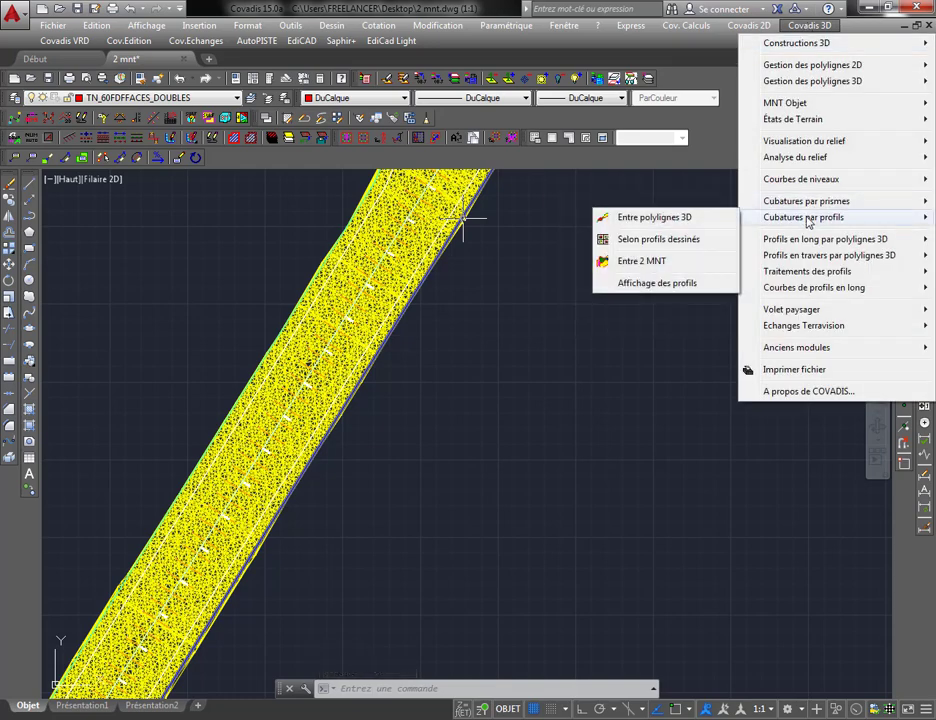
click(630, 261)
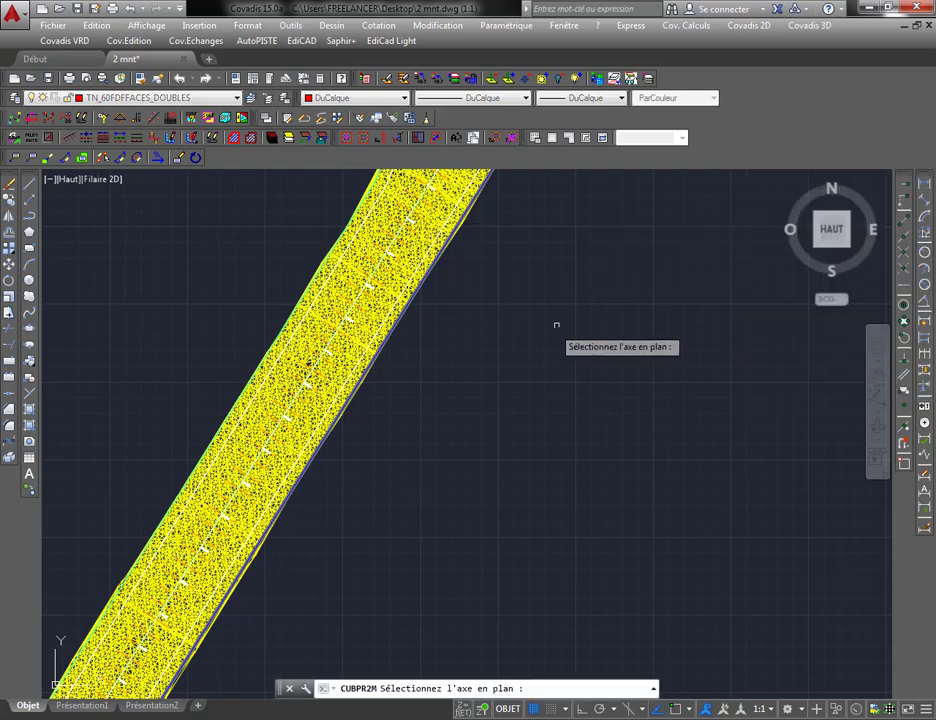
middle_drag(334, 325, 366, 334)
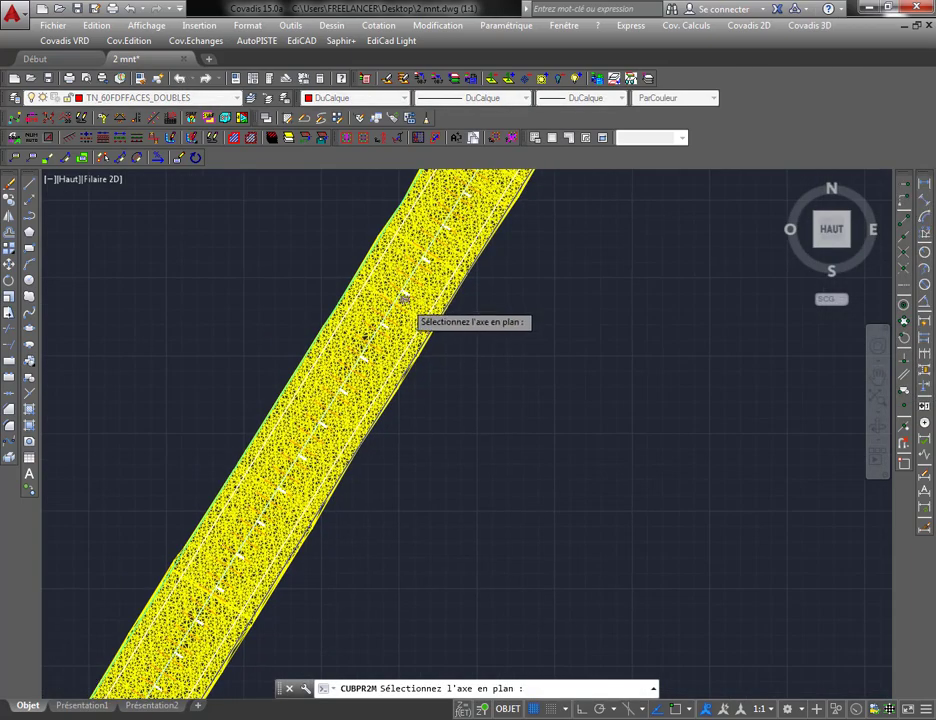
scroll(400, 295, up, 5)
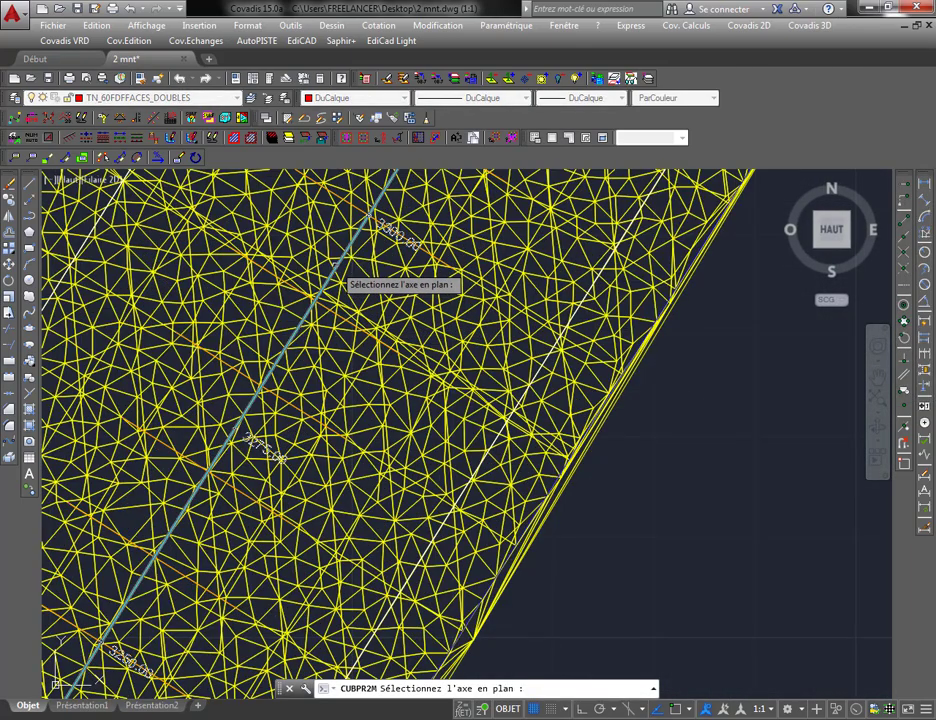
click(333, 276)
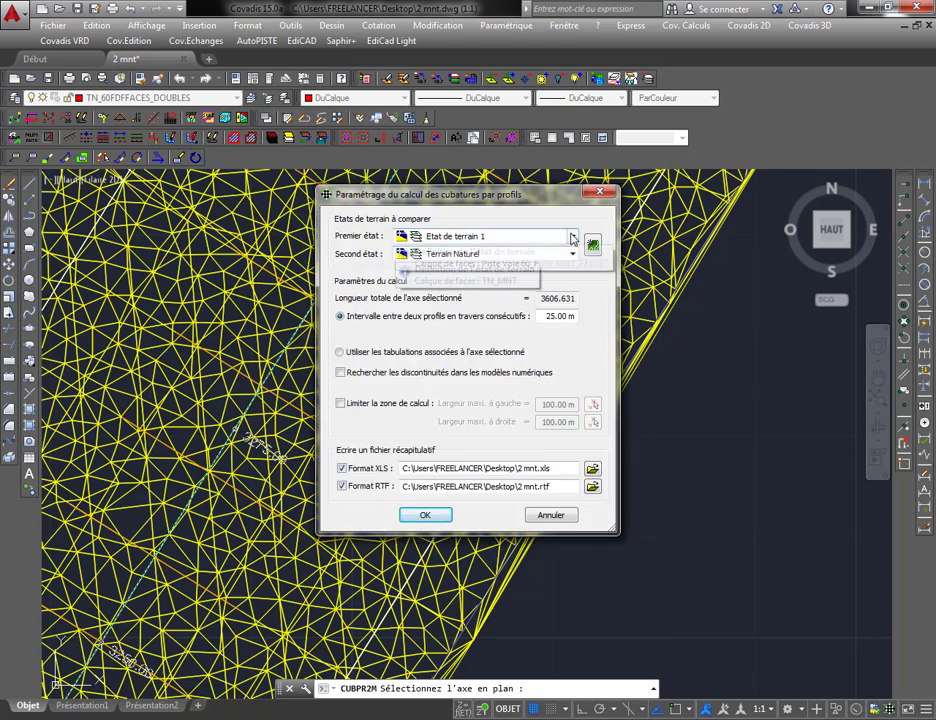
Set Terrain Naturel as the first terrain state and Etat de terrain 1 as the second state to compare
click(573, 237)
click(563, 245)
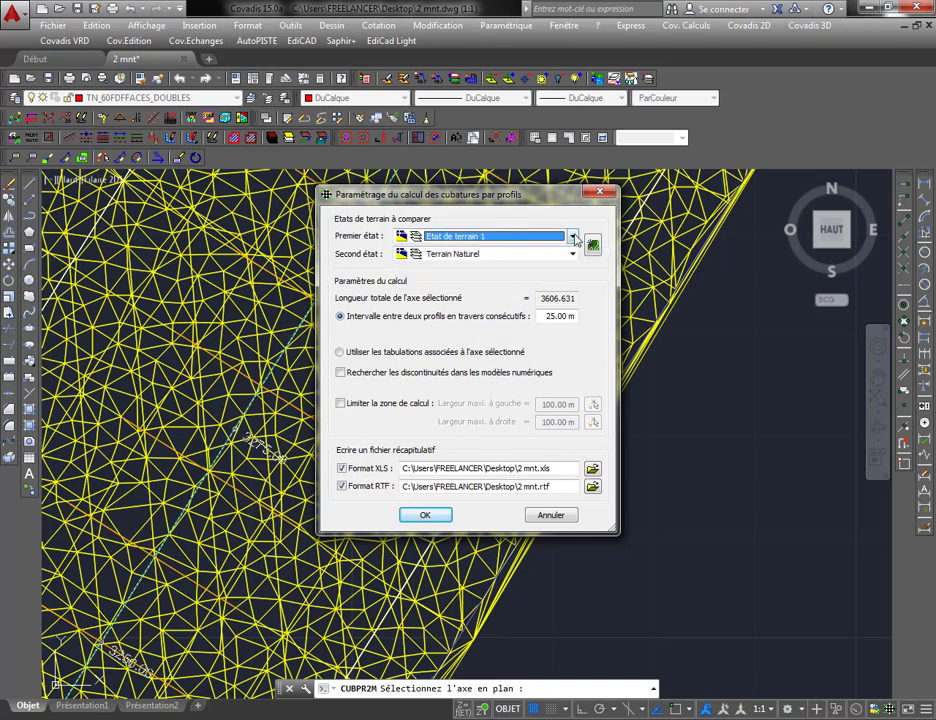
click(573, 237)
click(570, 255)
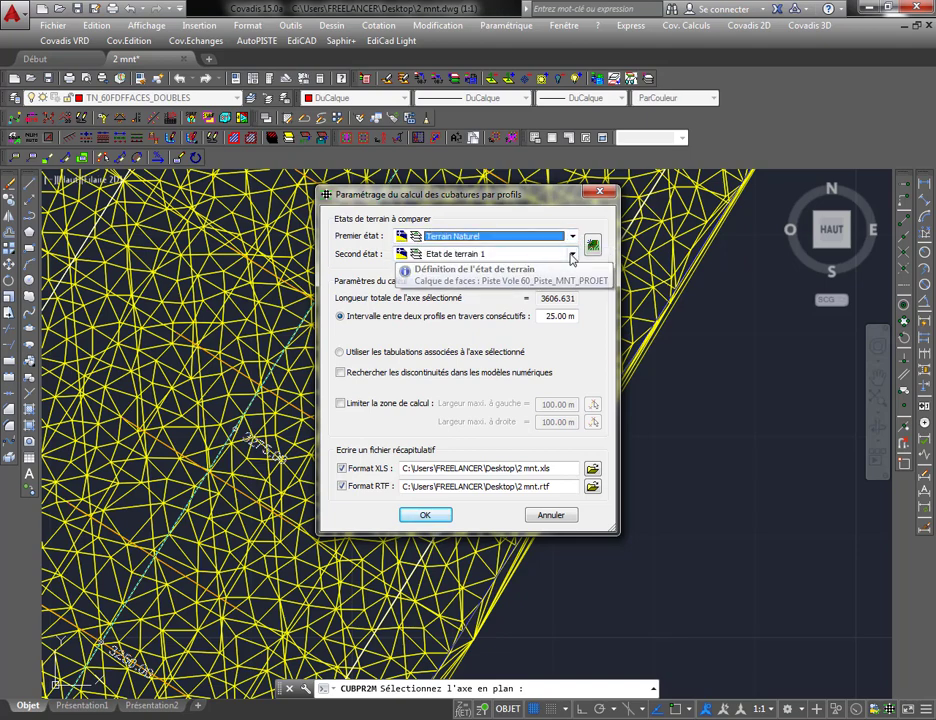
click(573, 255)
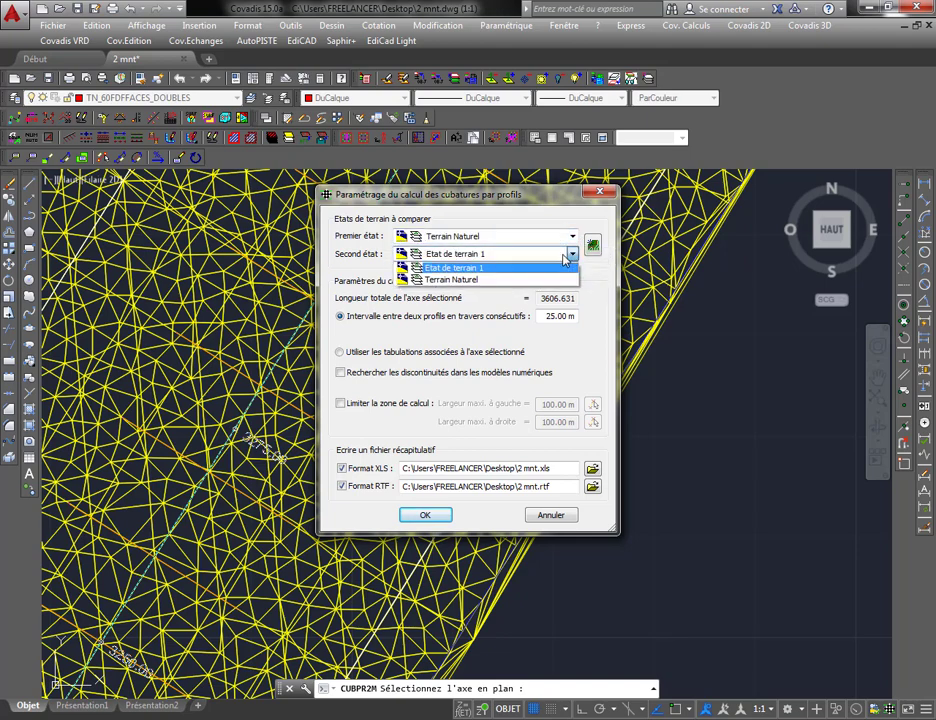
click(509, 269)
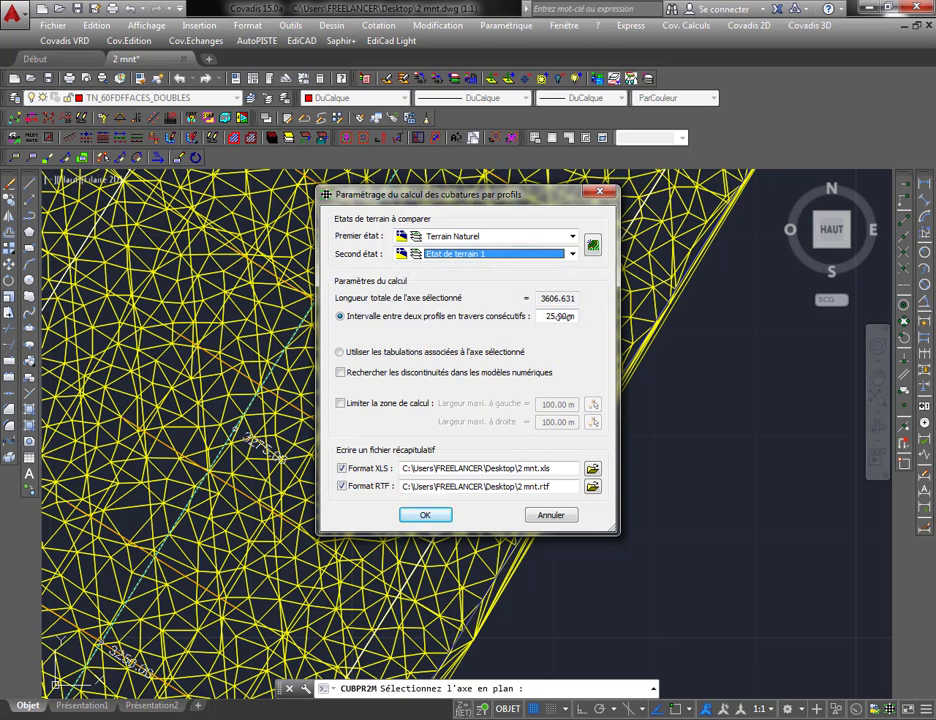
Base the cross-sections on the tabulations associated with the selected axis instead of a fixed profile interval
double_click(561, 316)
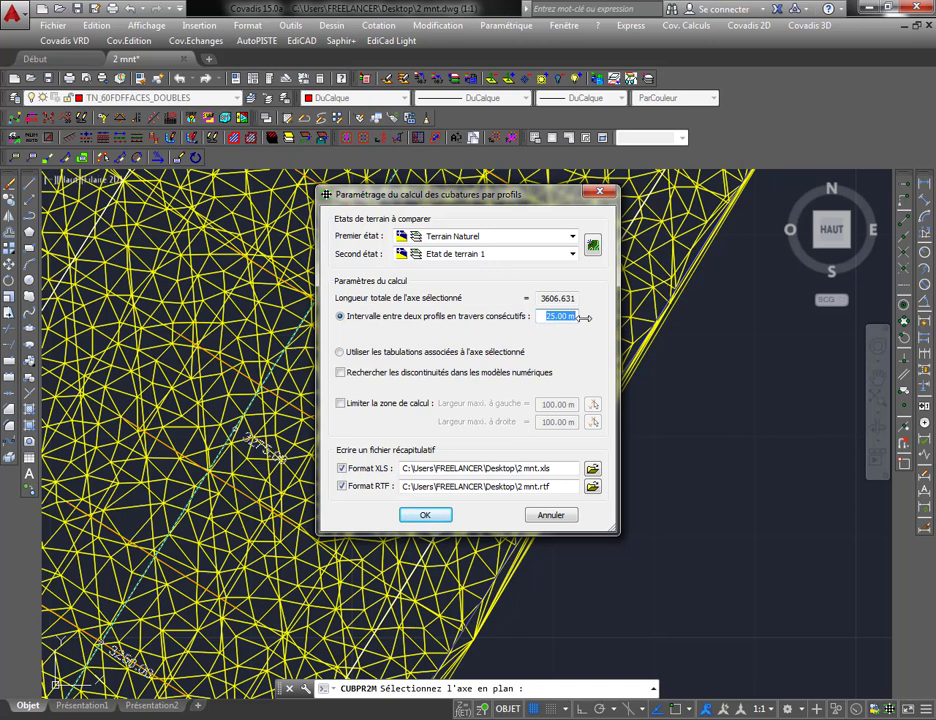
click(371, 351)
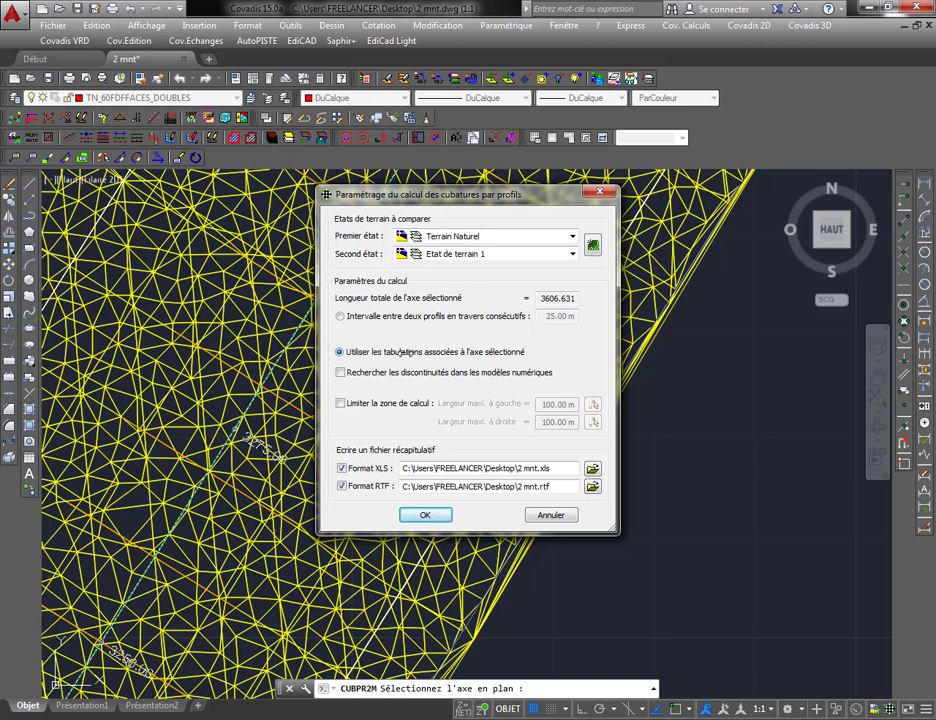
click(455, 316)
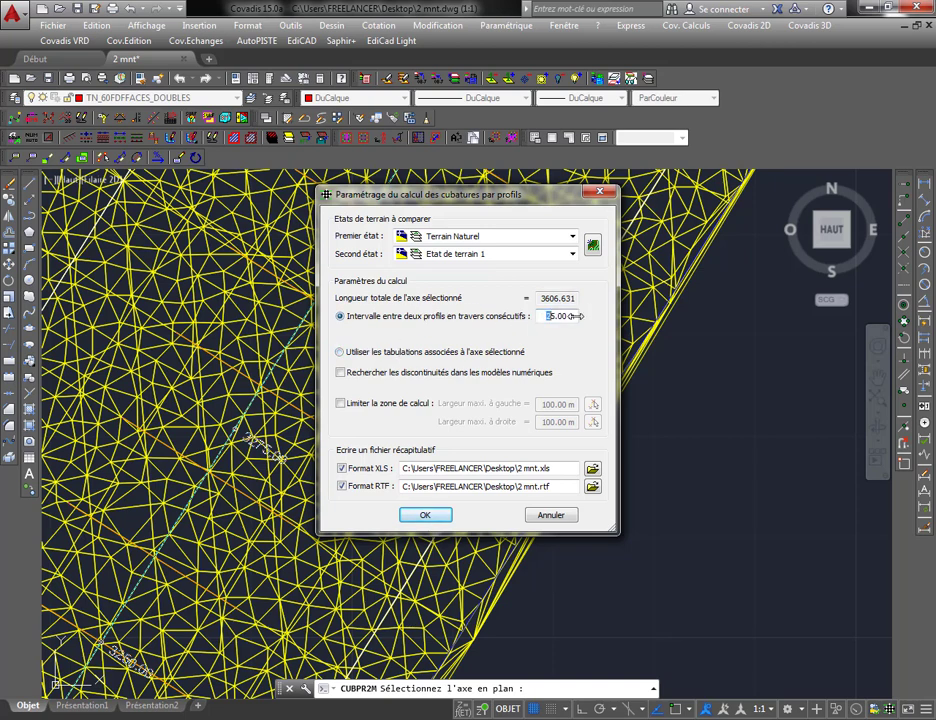
drag(573, 316, 621, 327)
click(405, 352)
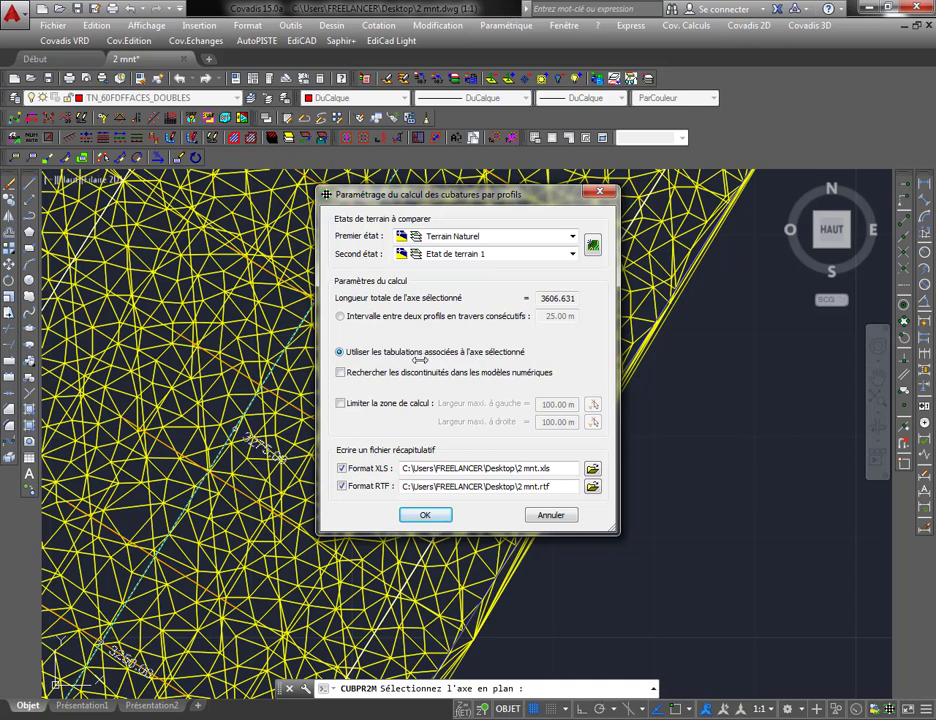
Limit the calculation zone to a maximum width of 40 m on both the left and right sides of the axis
drag(466, 196, 648, 218)
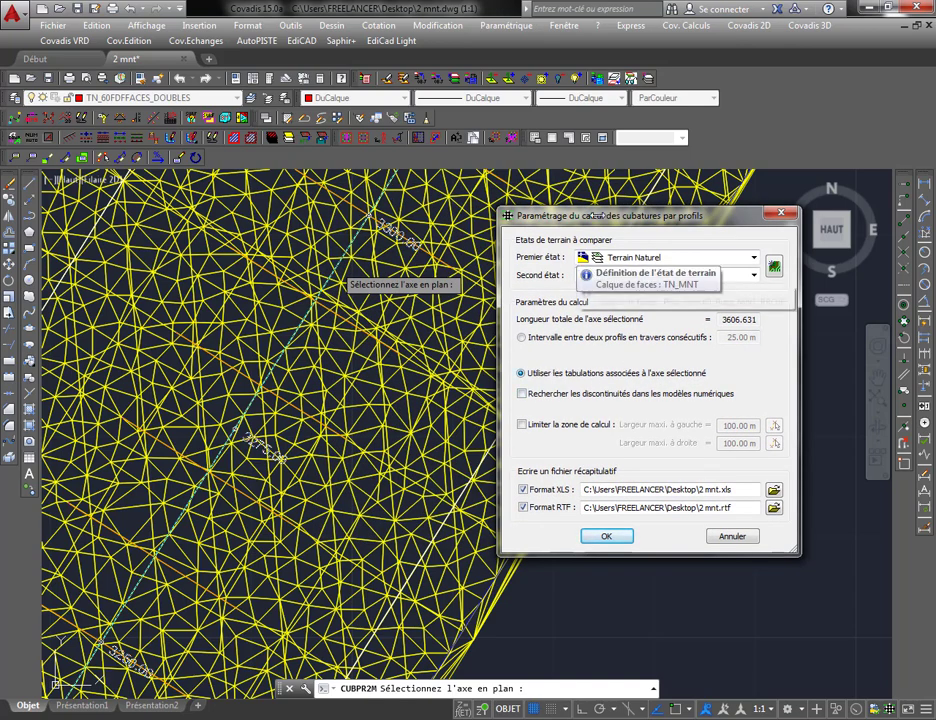
drag(588, 216, 563, 201)
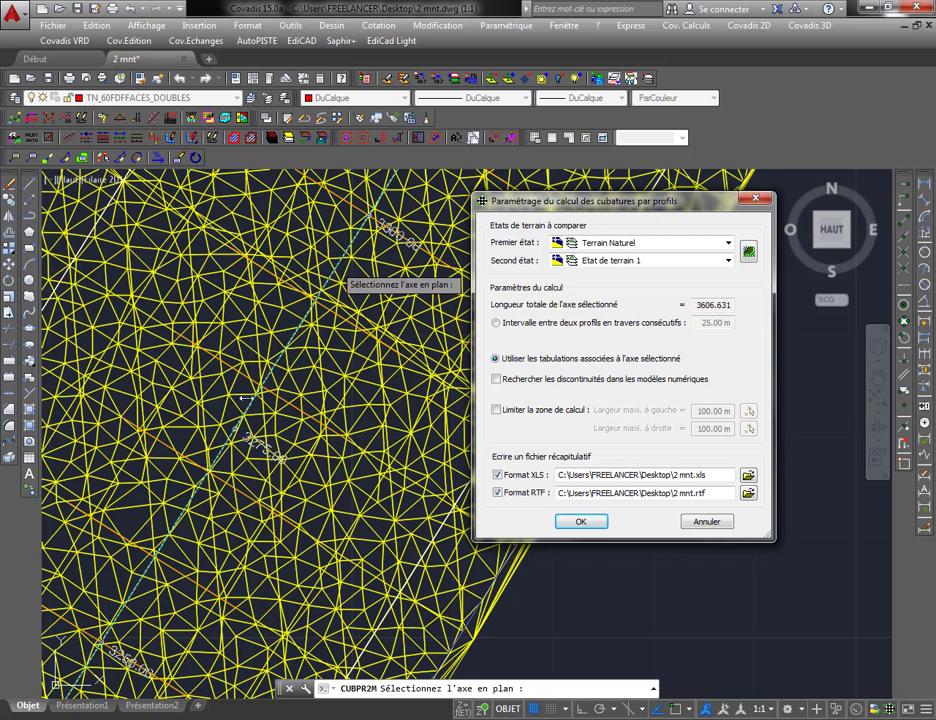
click(496, 409)
key(Tab)
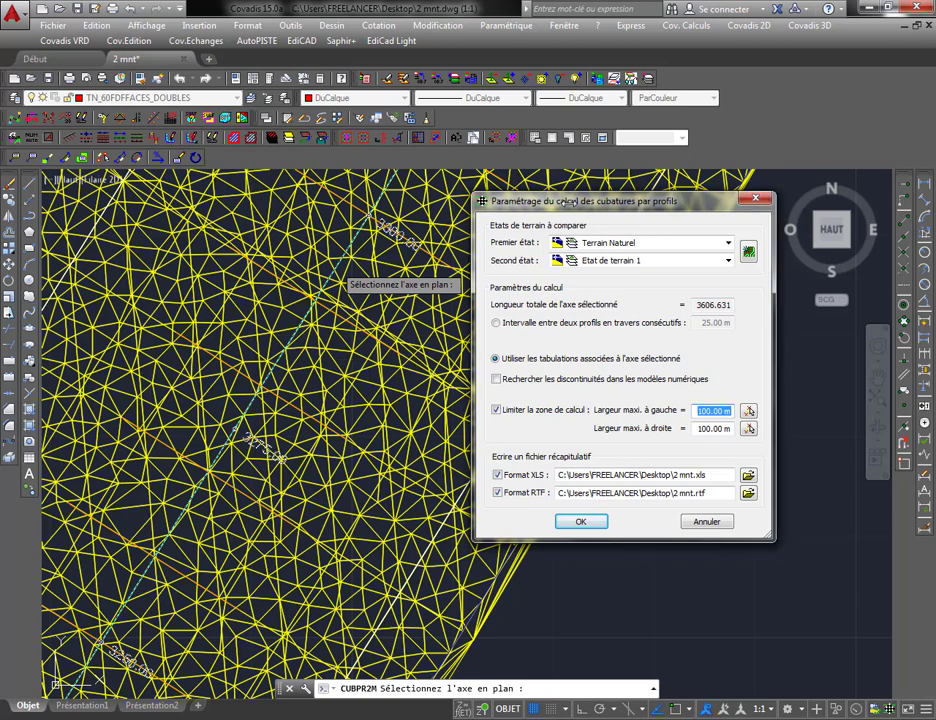
drag(566, 201, 683, 200)
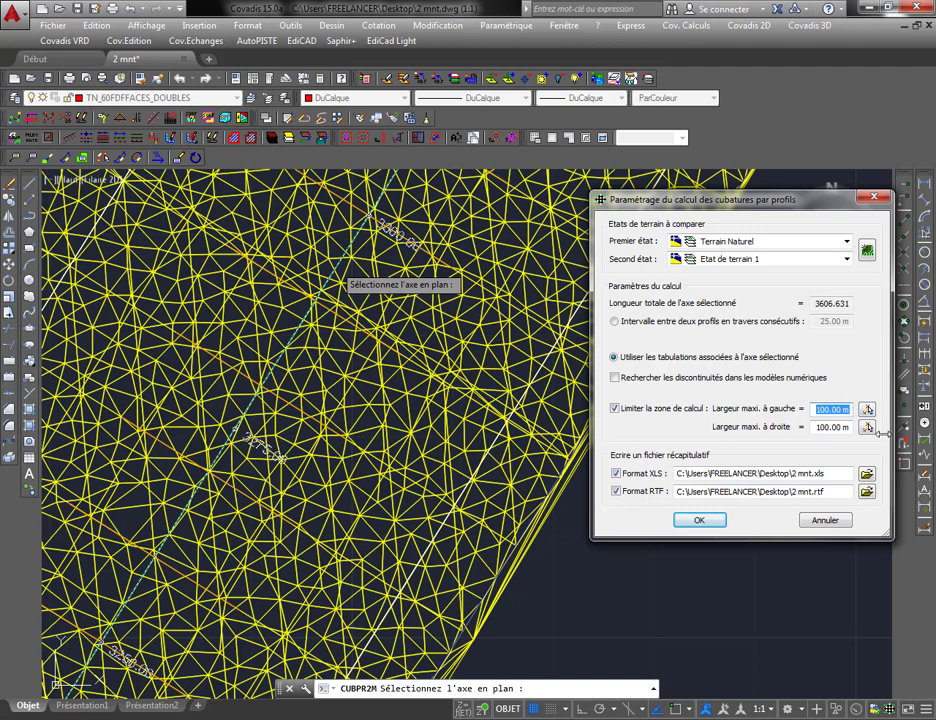
text(40)
key(Tab)
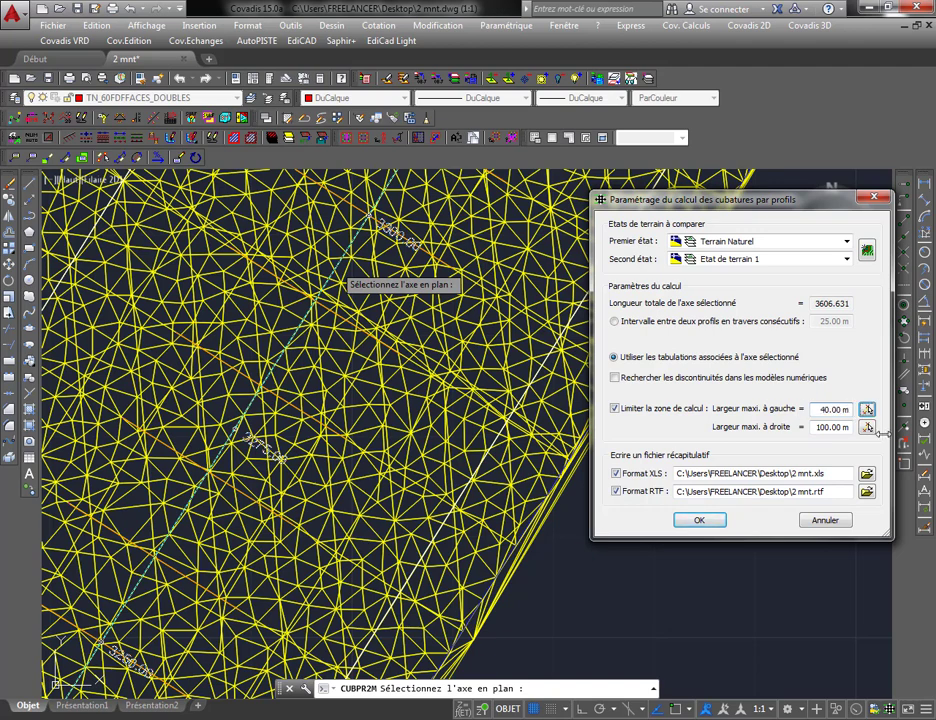
double_click(838, 424)
text(40)
Direct the 2 mnt XLS and RTF summary files to the desktop folder named after a person and run the volume calculation
click(792, 473)
drag(790, 473, 851, 491)
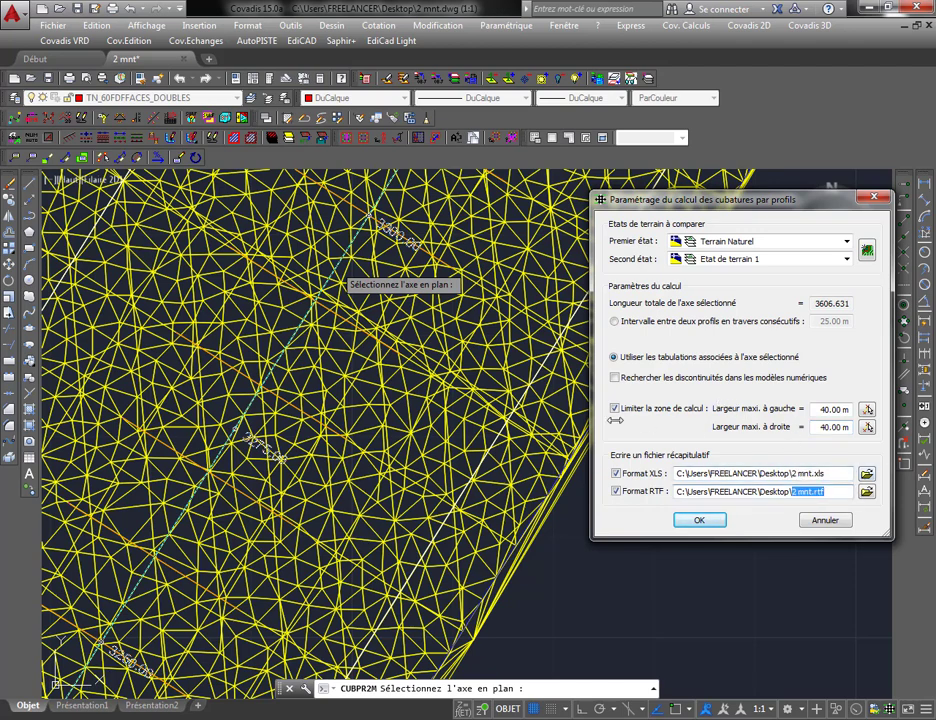
click(867, 474)
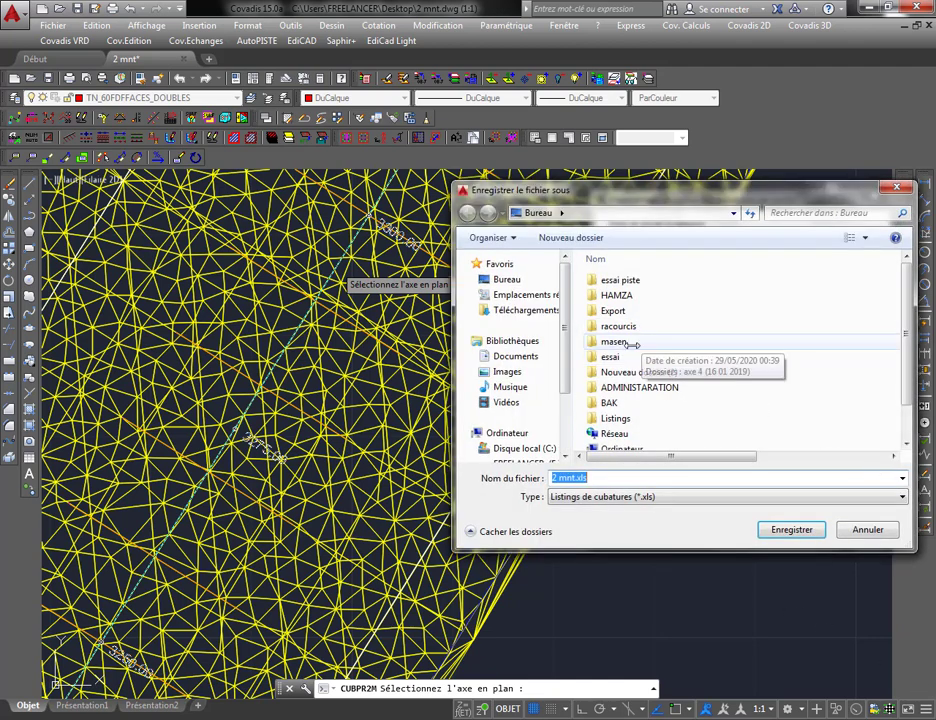
double_click(615, 294)
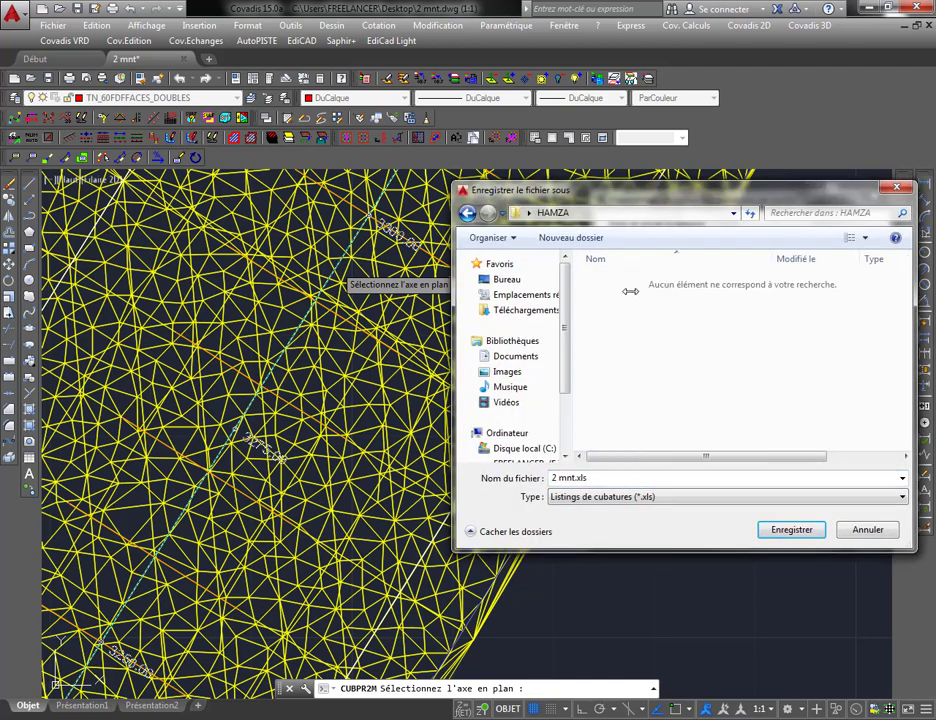
click(794, 529)
click(866, 491)
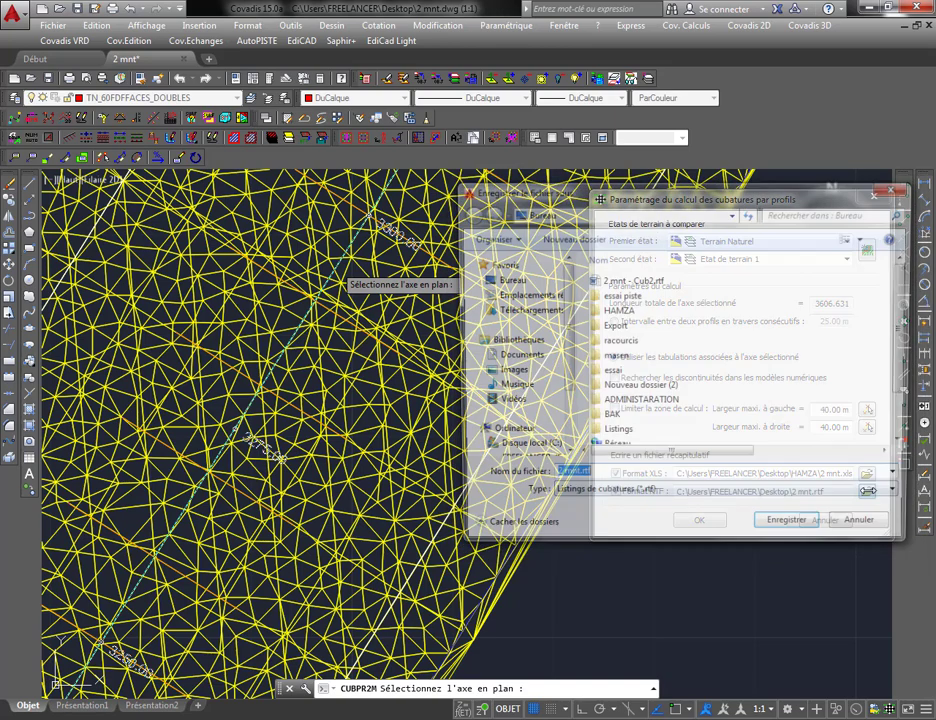
double_click(616, 311)
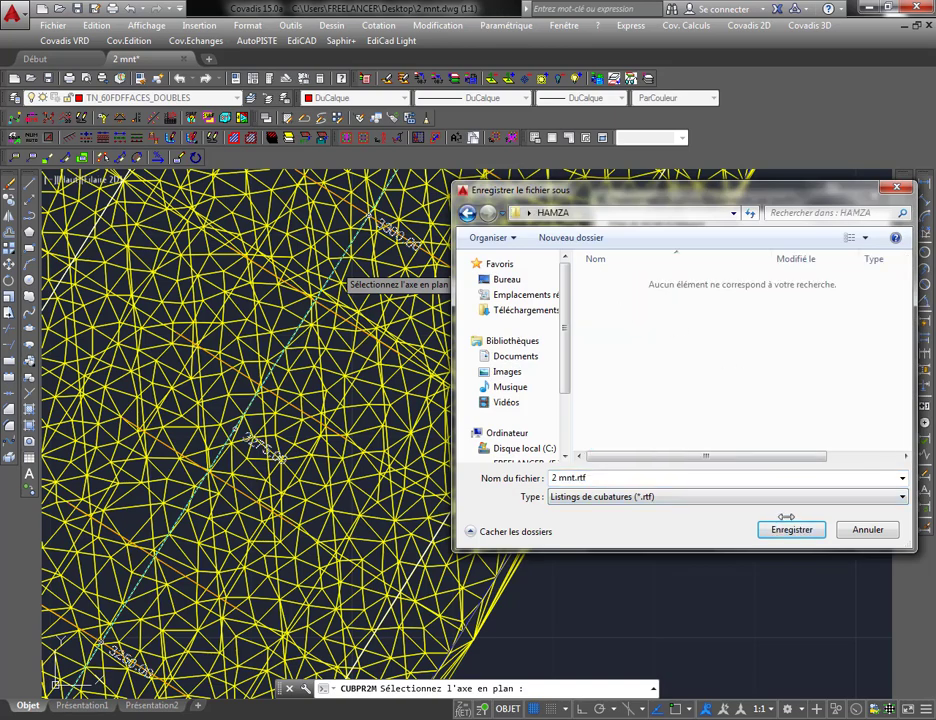
click(783, 529)
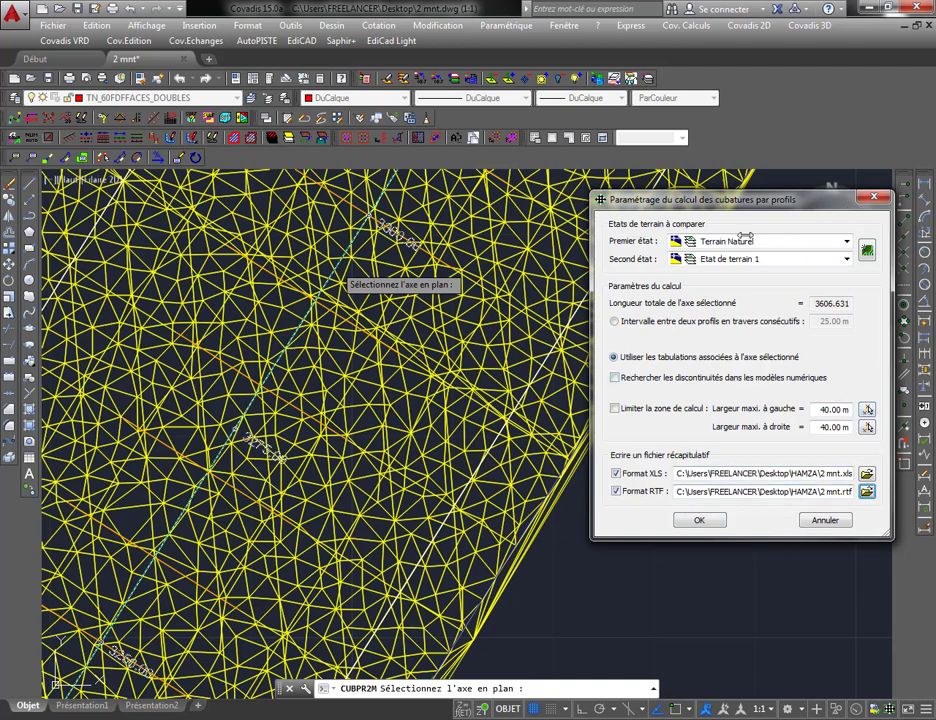
click(688, 521)
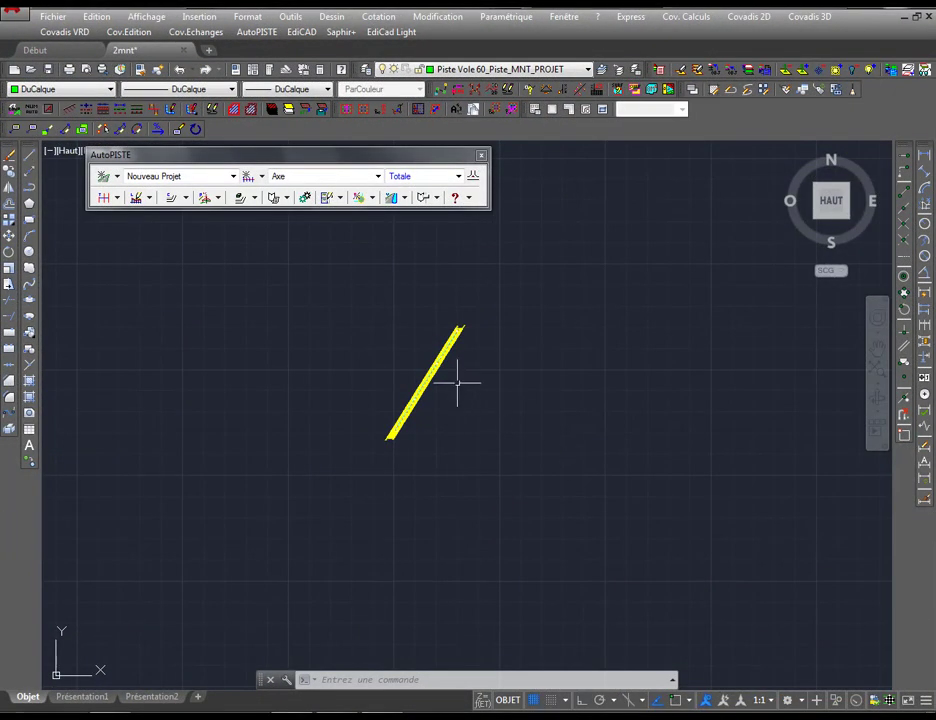
Examine the 2mnt drawing's terrain strip and runway axis from end to end, and check which AutoPISTE project is active
scroll(464, 378, up, 3)
scroll(468, 360, down, 3)
mouse_move(430, 358)
middle_down()
mouse_move(399, 400)
mouse_move(389, 359)
mouse_move(351, 305)
mouse_move(305, 303)
mouse_move(324, 217)
middle_up()
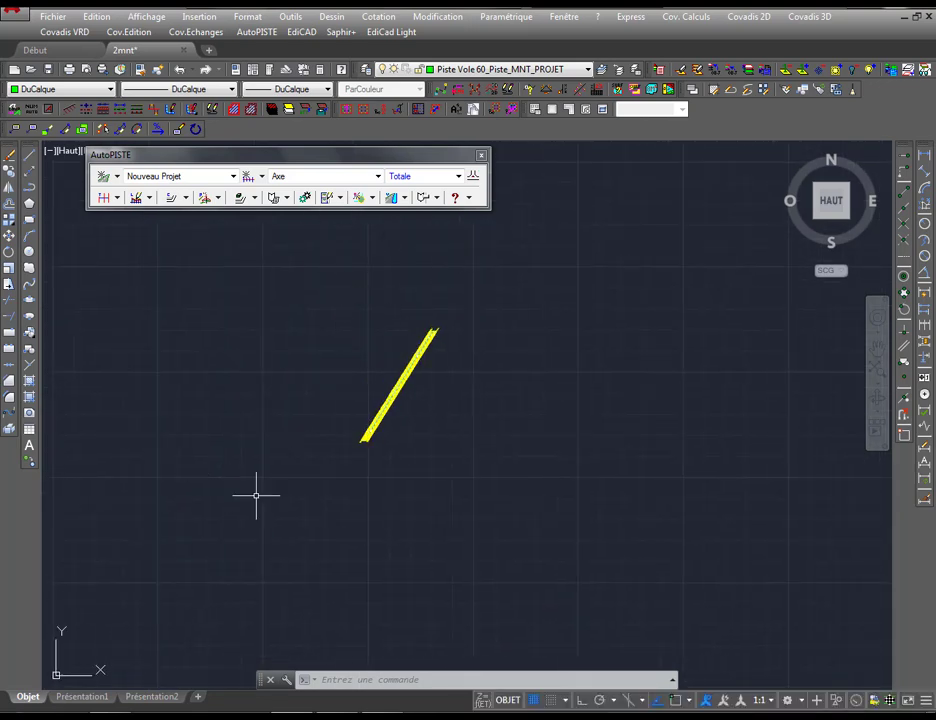
scroll(345, 440, up, 3)
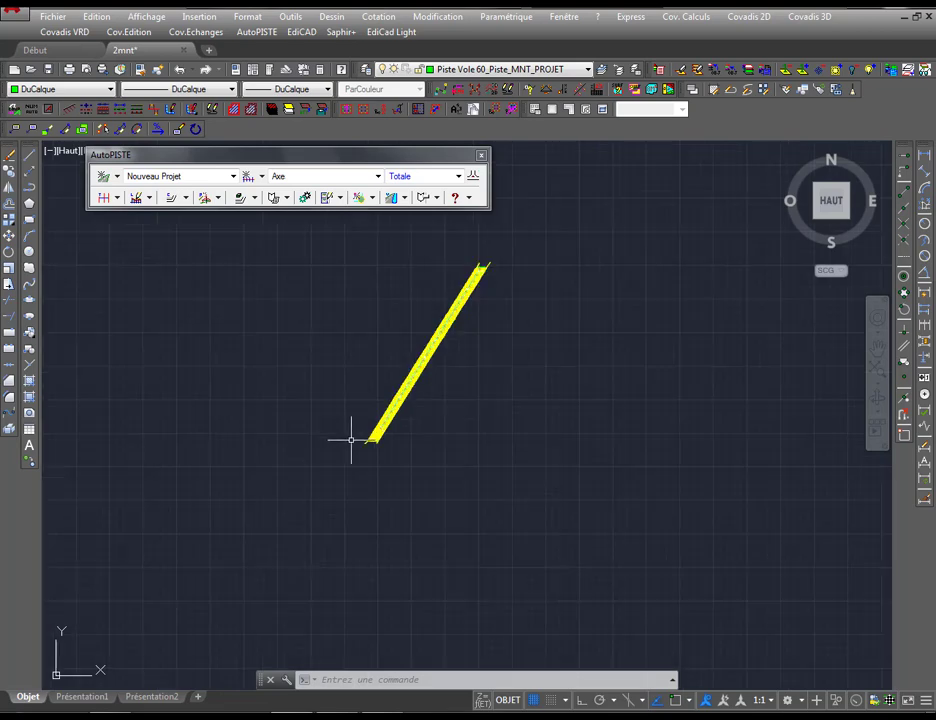
scroll(370, 425, down, 3)
scroll(428, 334, up, 7)
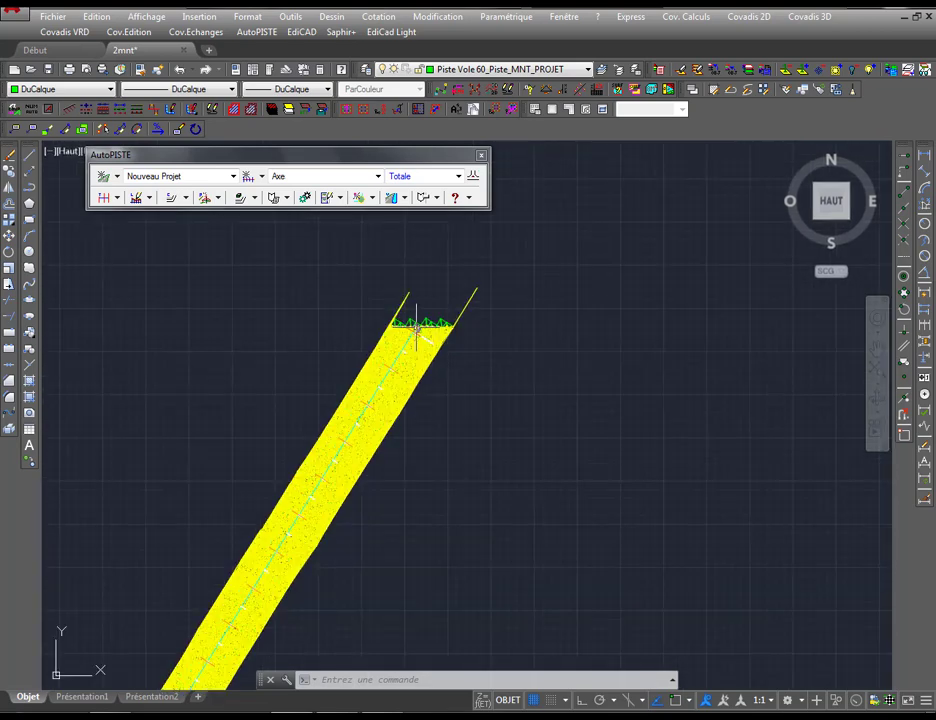
scroll(410, 330, down, 7)
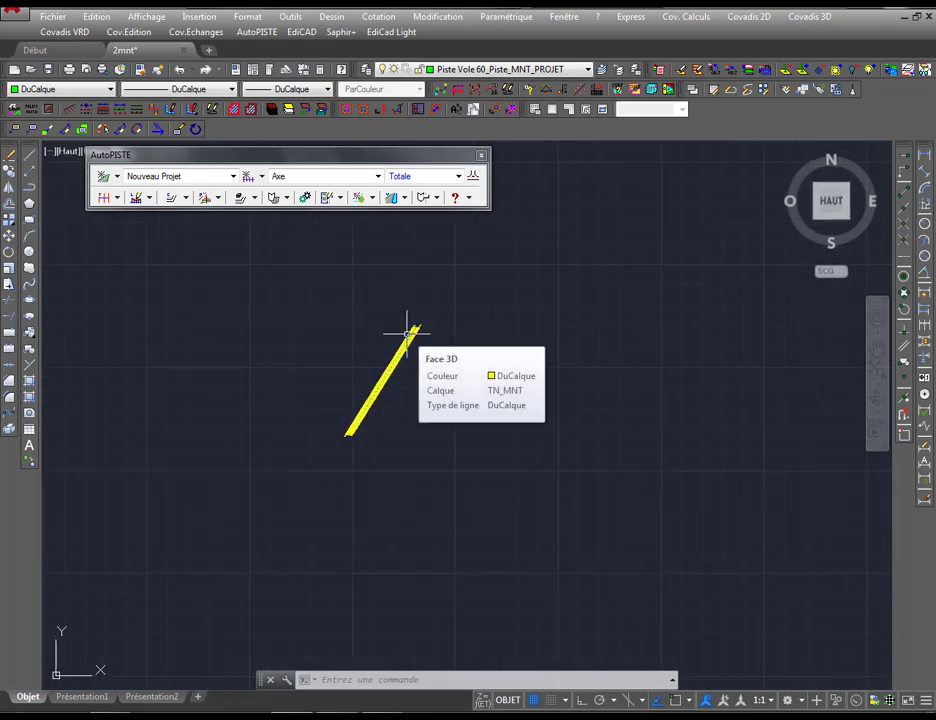
scroll(407, 331, down, 2)
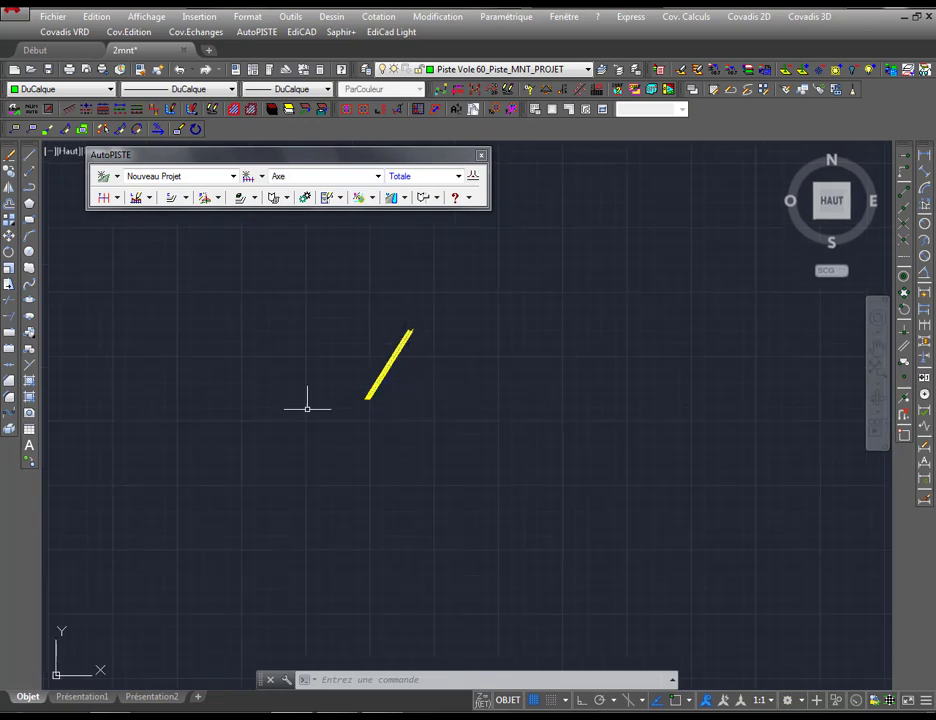
middle_drag(307, 403, 320, 359)
middle_drag(338, 307, 377, 308)
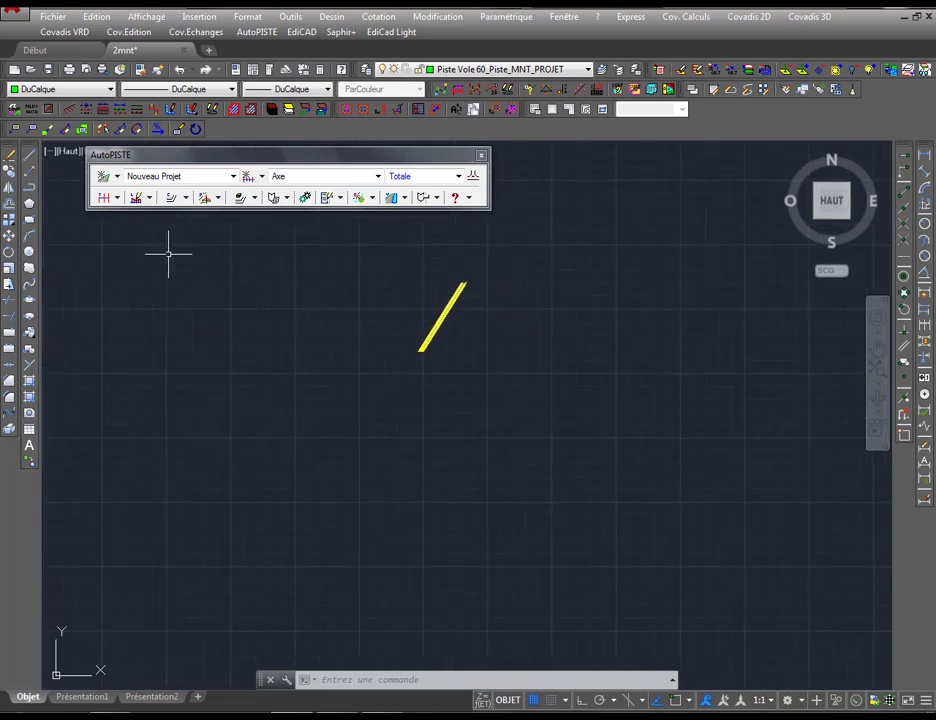
scroll(419, 346, up, 5)
middle_drag(419, 345, 382, 407)
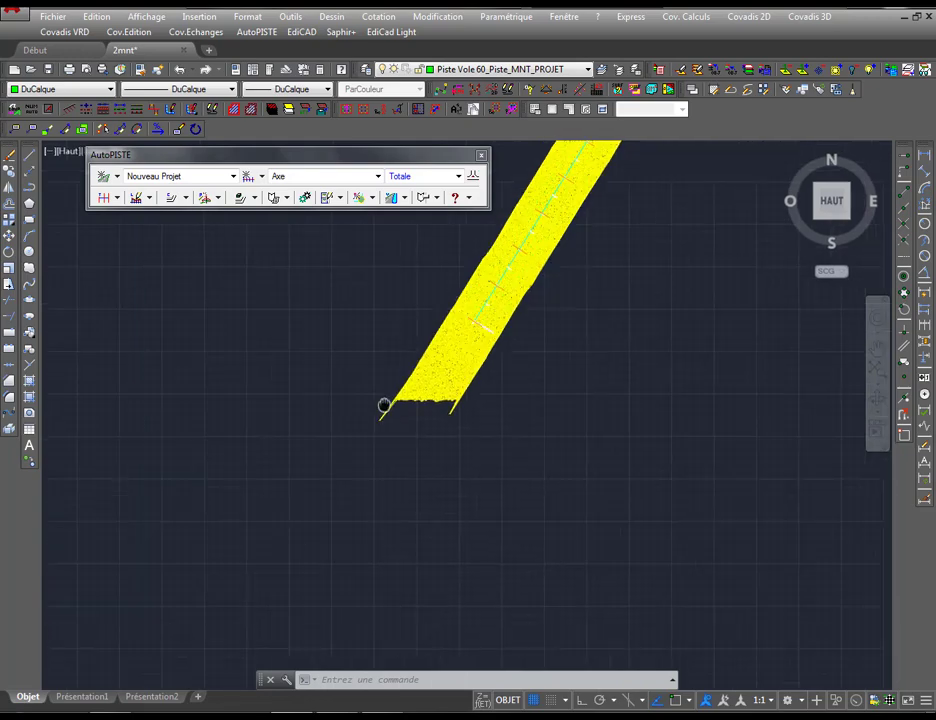
scroll(382, 400, up, 4)
scroll(489, 267, up, 2)
scroll(490, 268, down, 6)
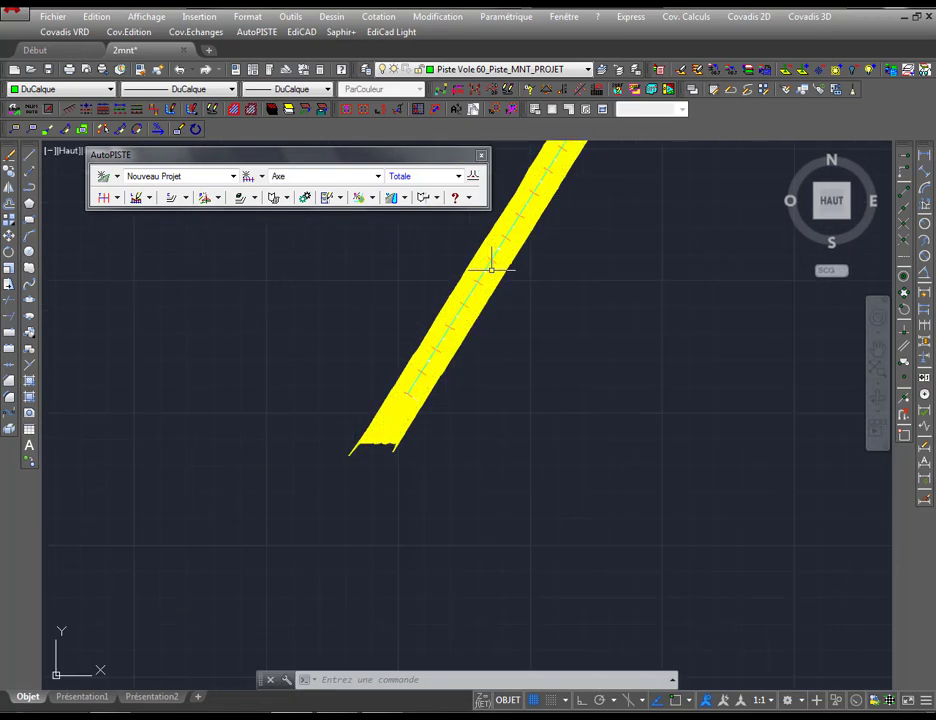
scroll(491, 268, down, 2)
middle_drag(491, 268, 389, 418)
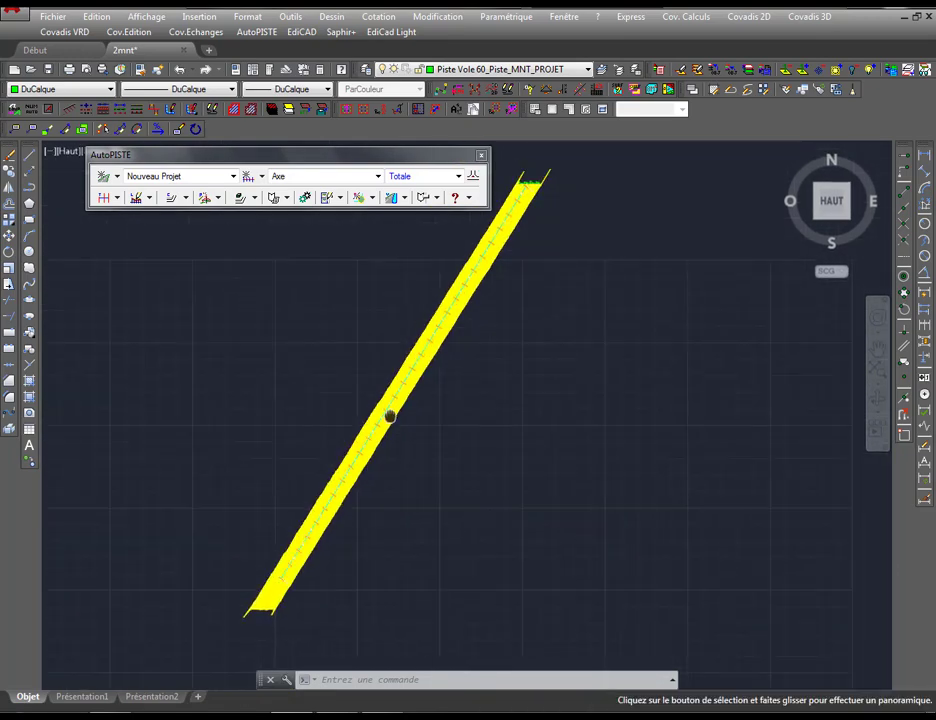
middle_drag(481, 226, 422, 326)
scroll(422, 326, up, 4)
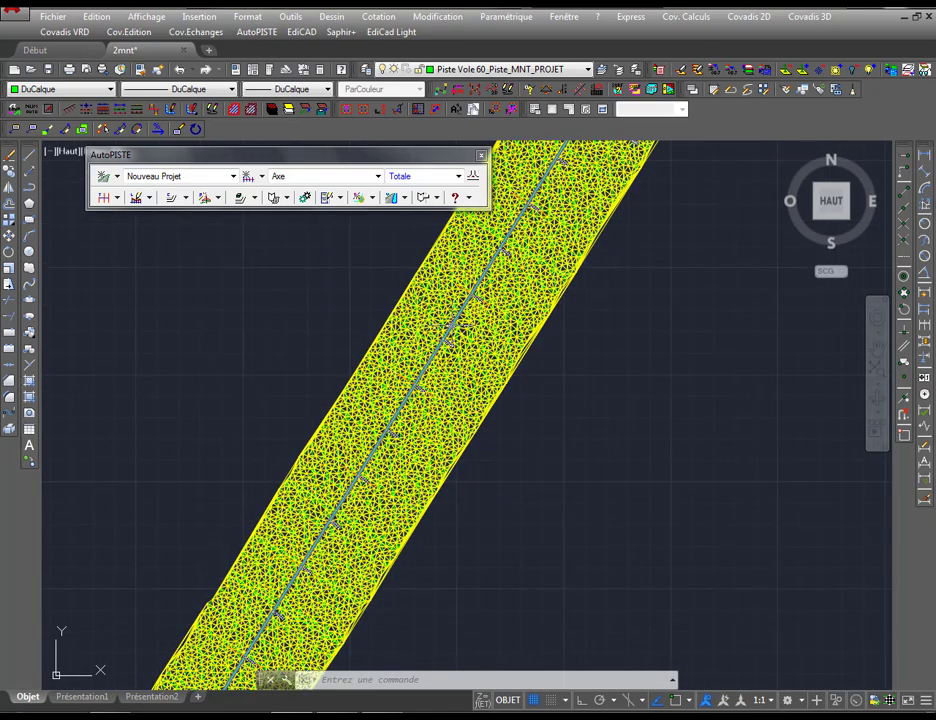
scroll(453, 295, down, 4)
middle_drag(453, 295, 450, 244)
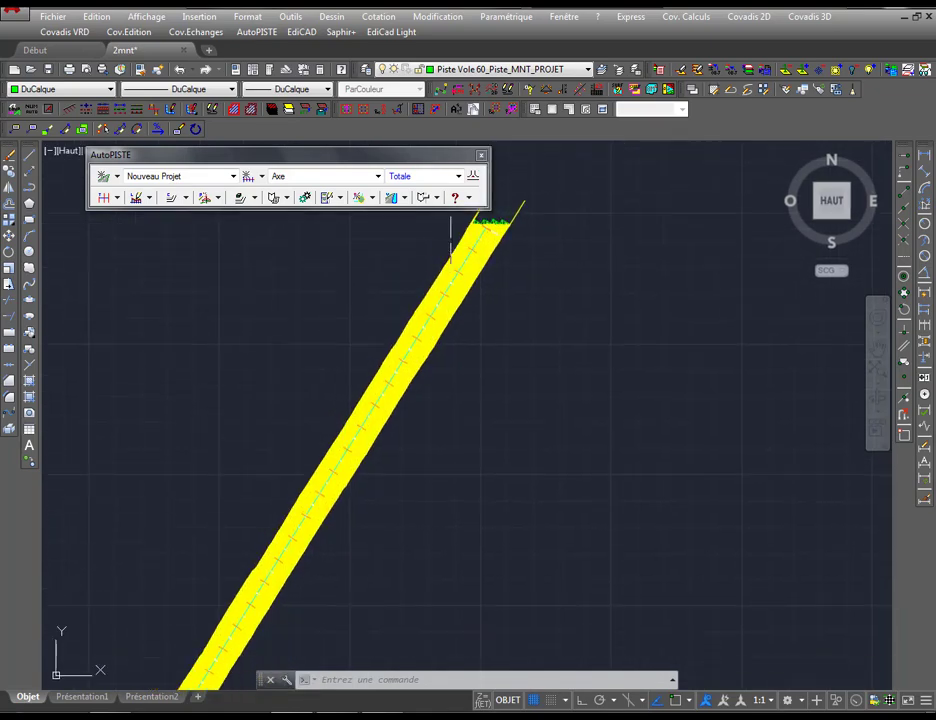
click(455, 197)
middle_drag(450, 331, 481, 297)
scroll(534, 261, down, 3)
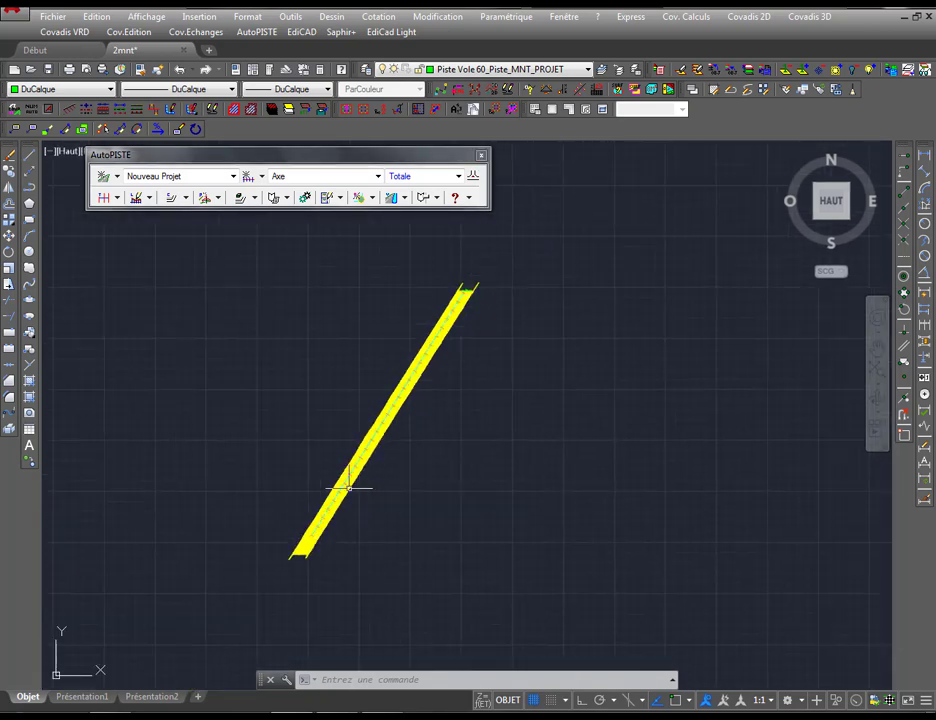
middle_drag(437, 348, 537, 243)
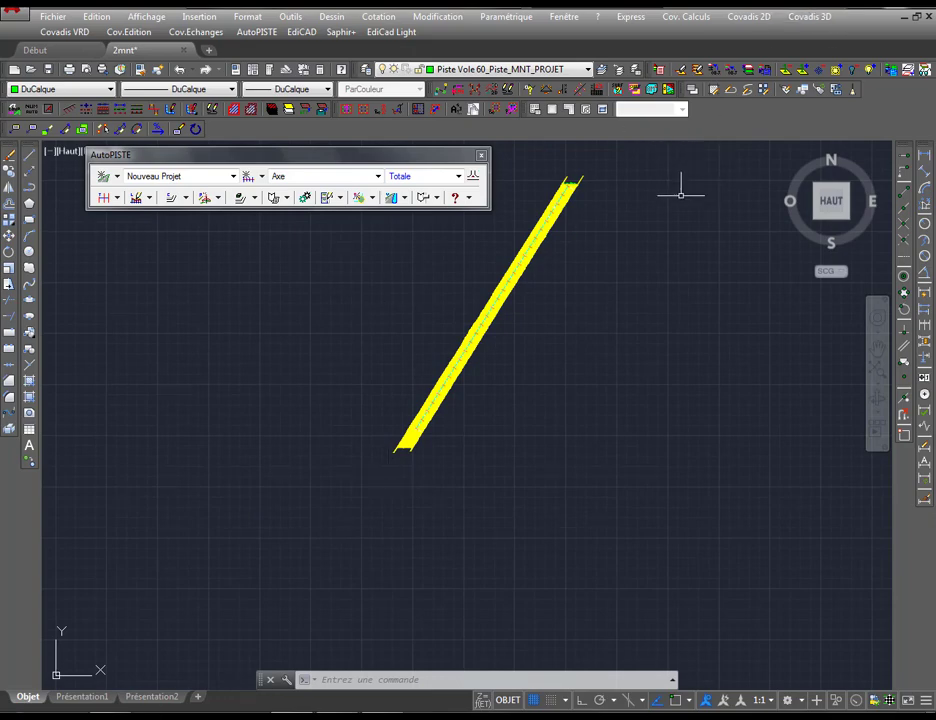
mouse_move(660, 215)
middle_down()
mouse_move(595, 307)
mouse_move(568, 283)
middle_up()
scroll(540, 235, up, 5)
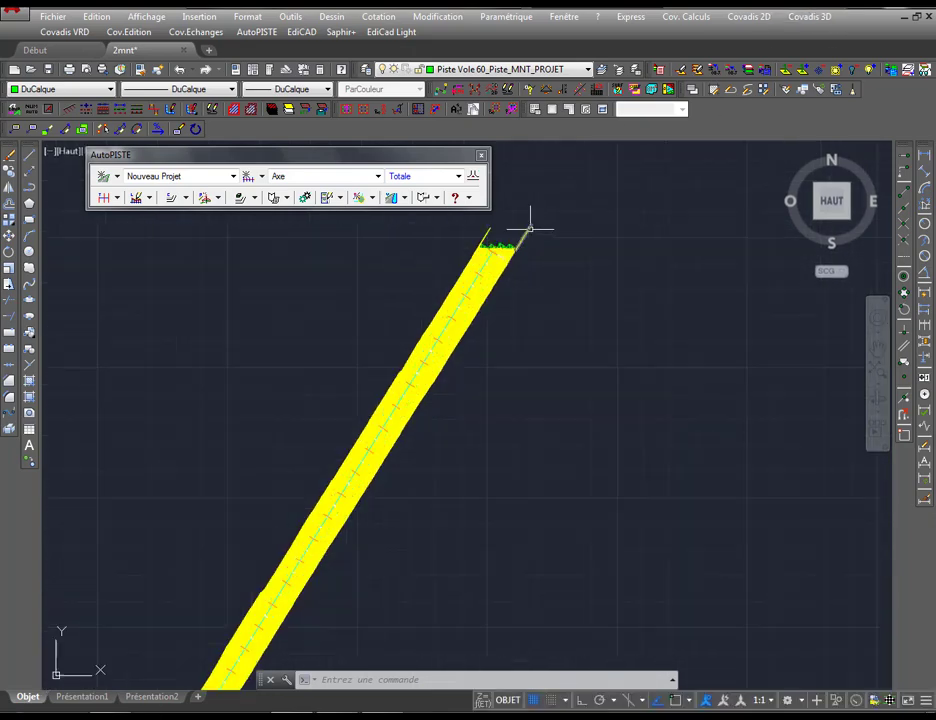
scroll(502, 262, down, 3)
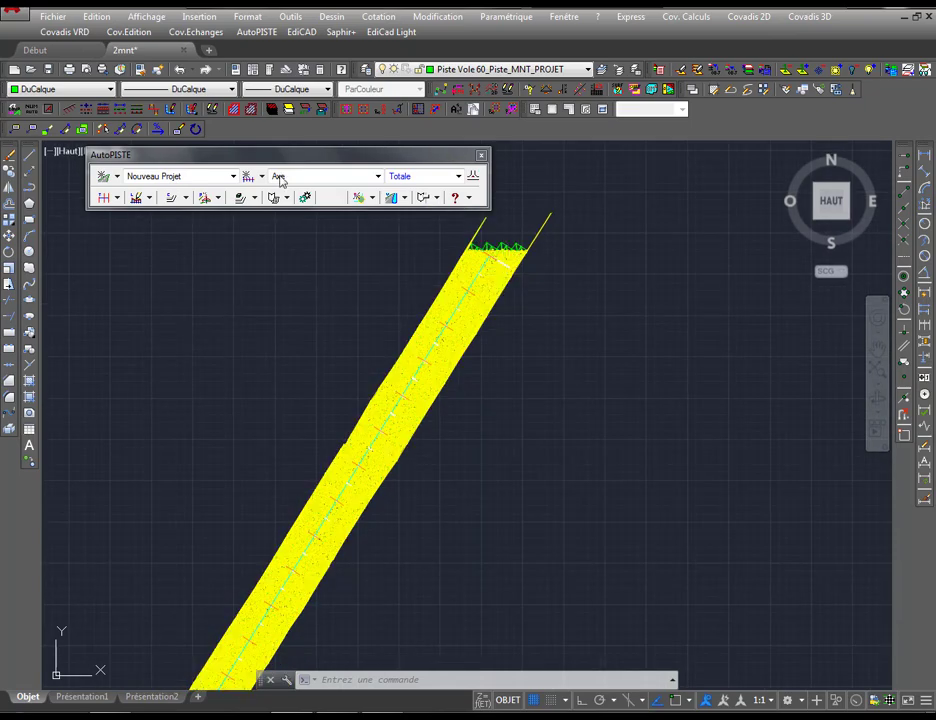
click(173, 179)
click(170, 189)
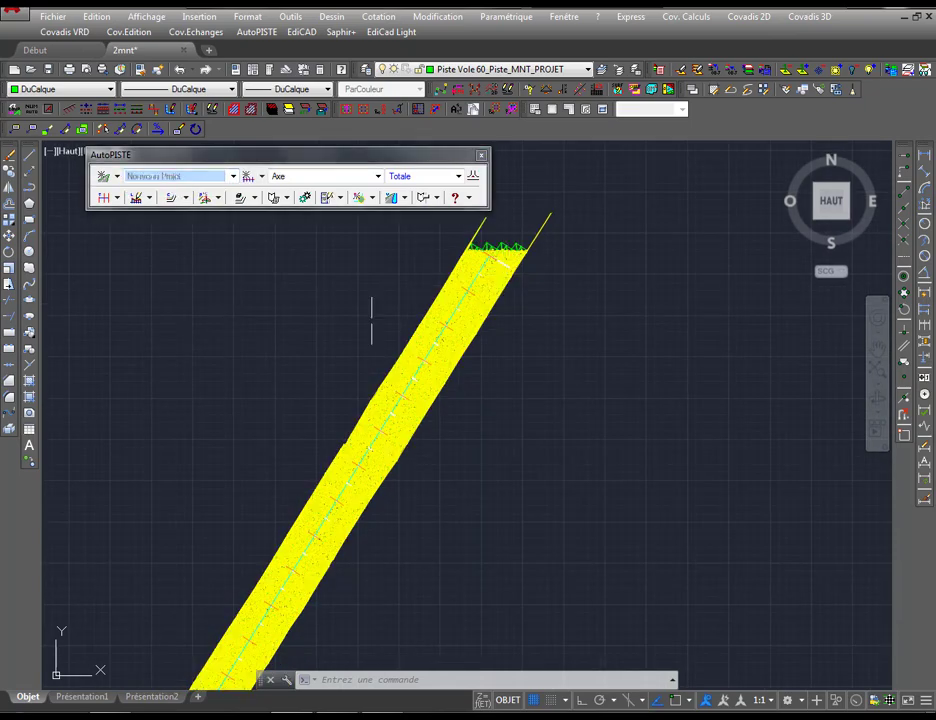
Start the volume calculation by profiles between two MNT and select the runway centreline as the plan axis
scroll(380, 372, down, 2)
scroll(330, 372, up, 5)
scroll(366, 384, up, 4)
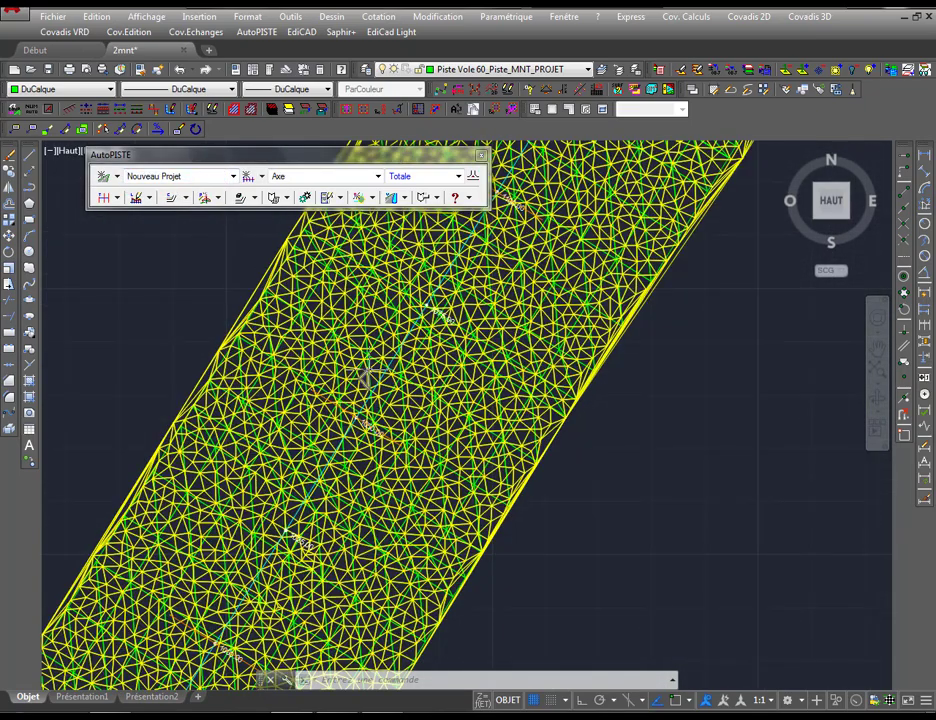
scroll(401, 340, down, 2)
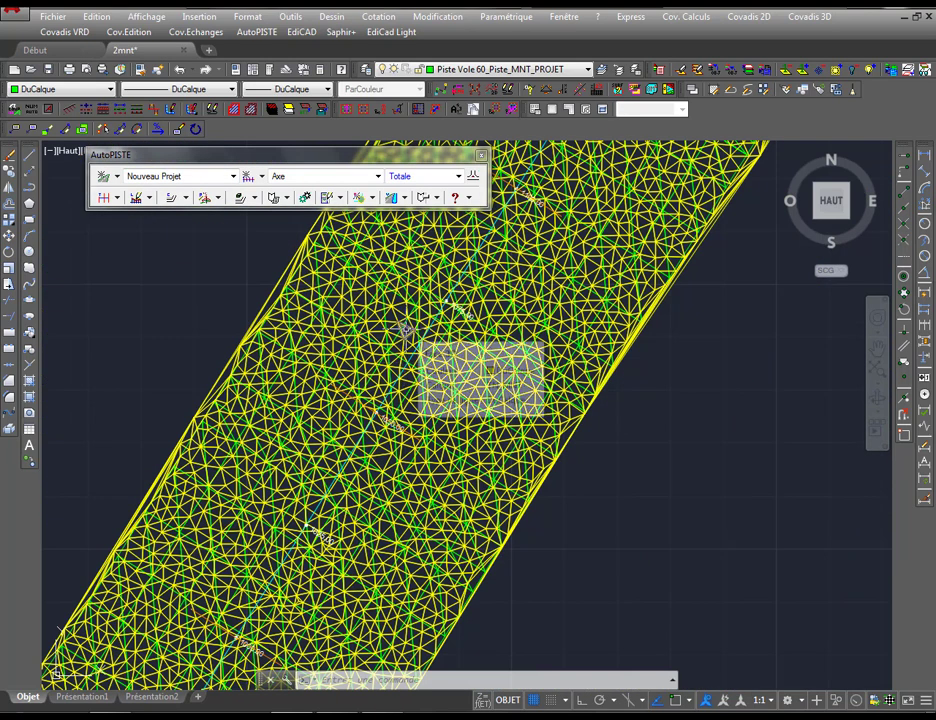
click(763, 16)
mouse_move(812, 16)
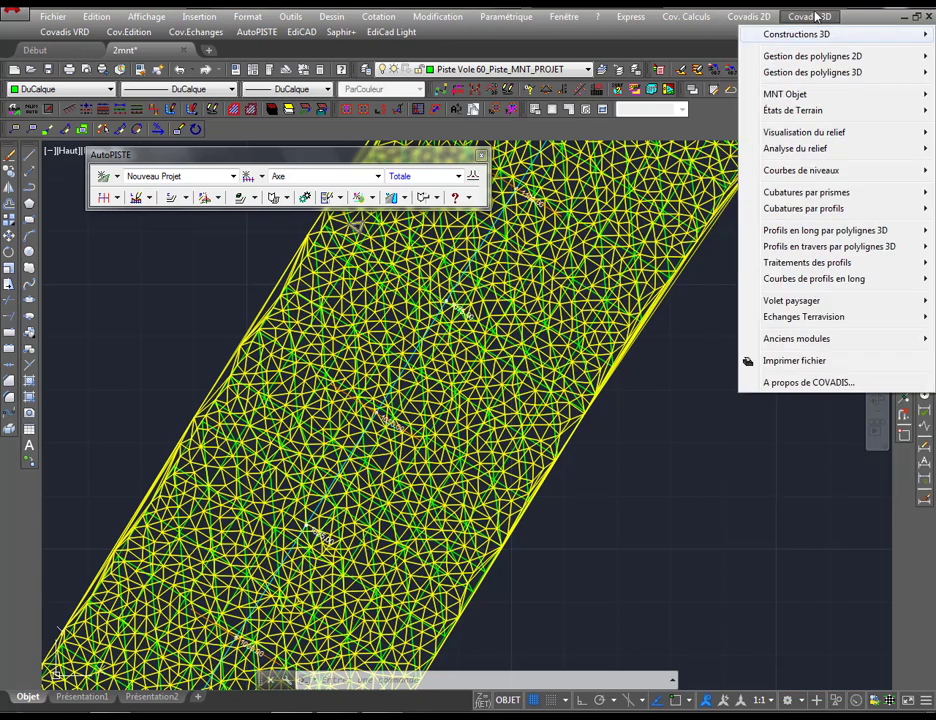
mouse_move(855, 210)
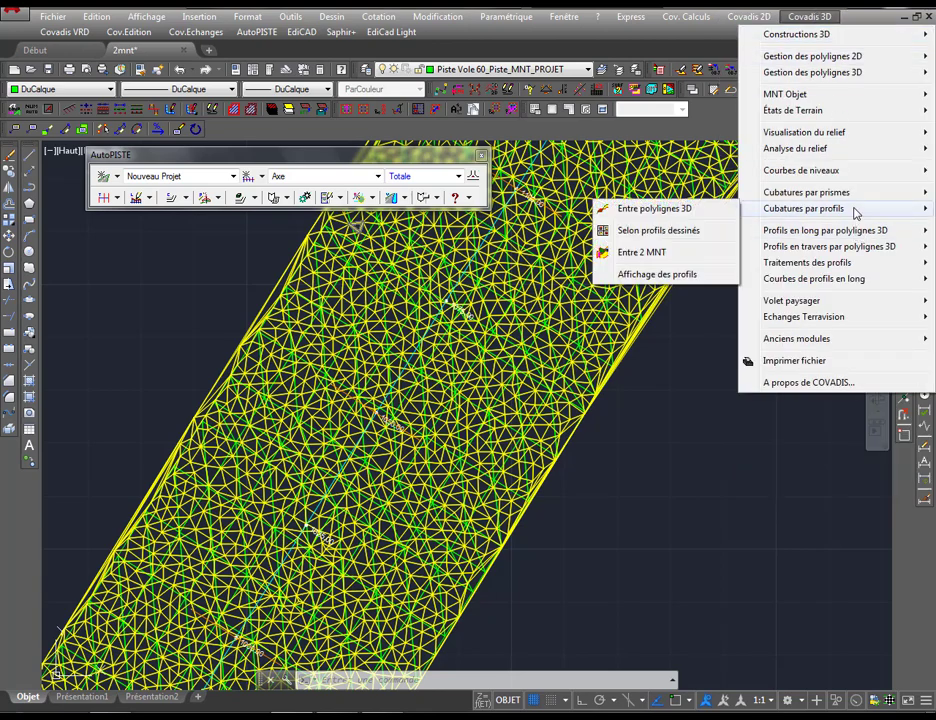
click(650, 252)
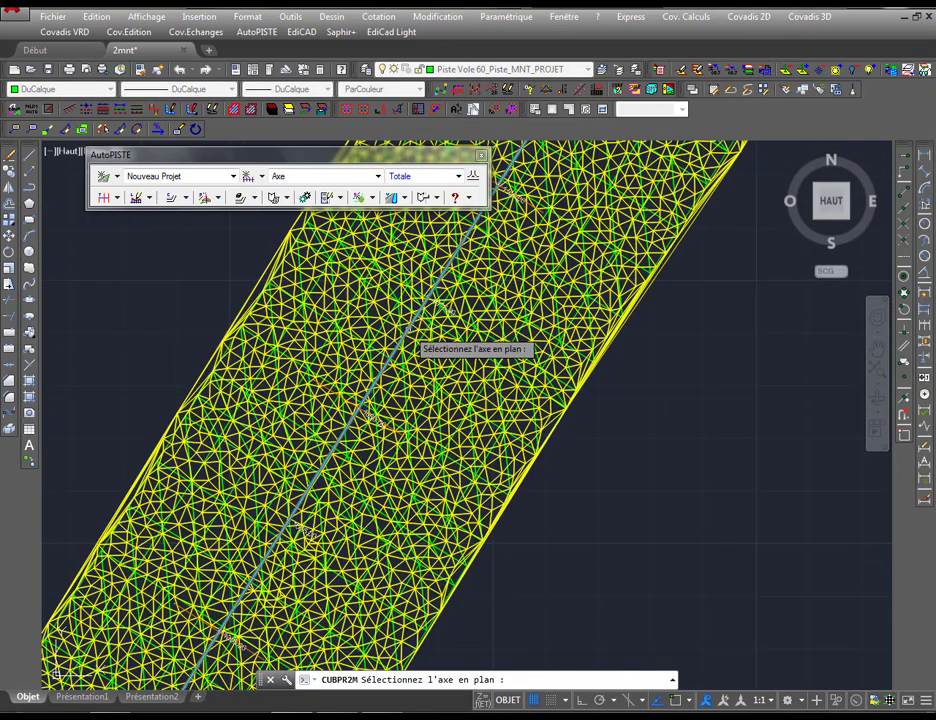
click(410, 336)
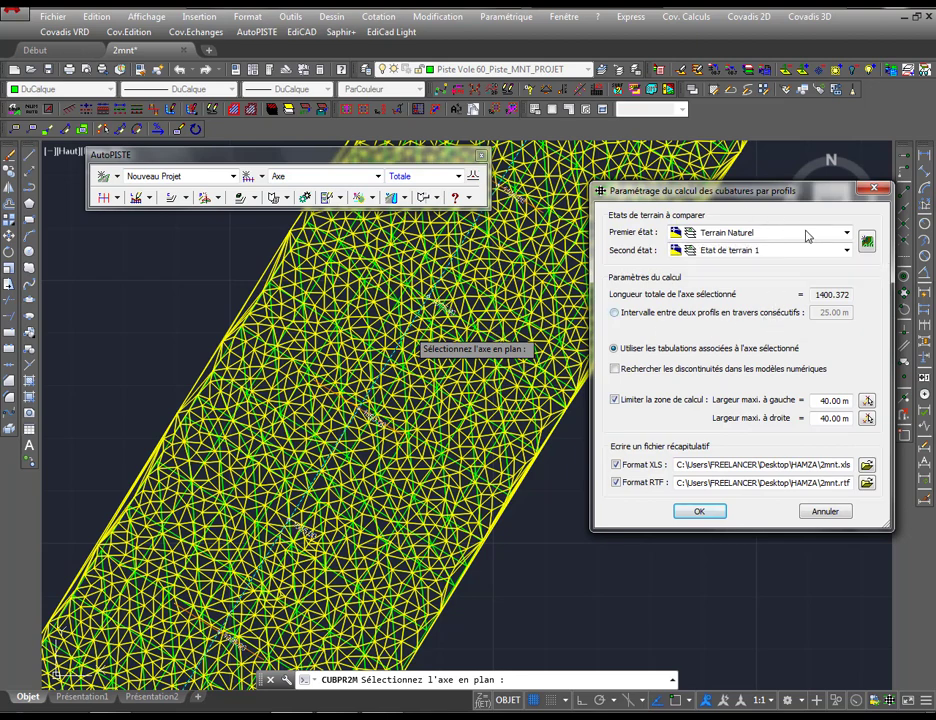
Compare Terrain Naturel as the first state with Etat de terrain 1 as the second, and run the volume calculation
click(846, 250)
click(846, 232)
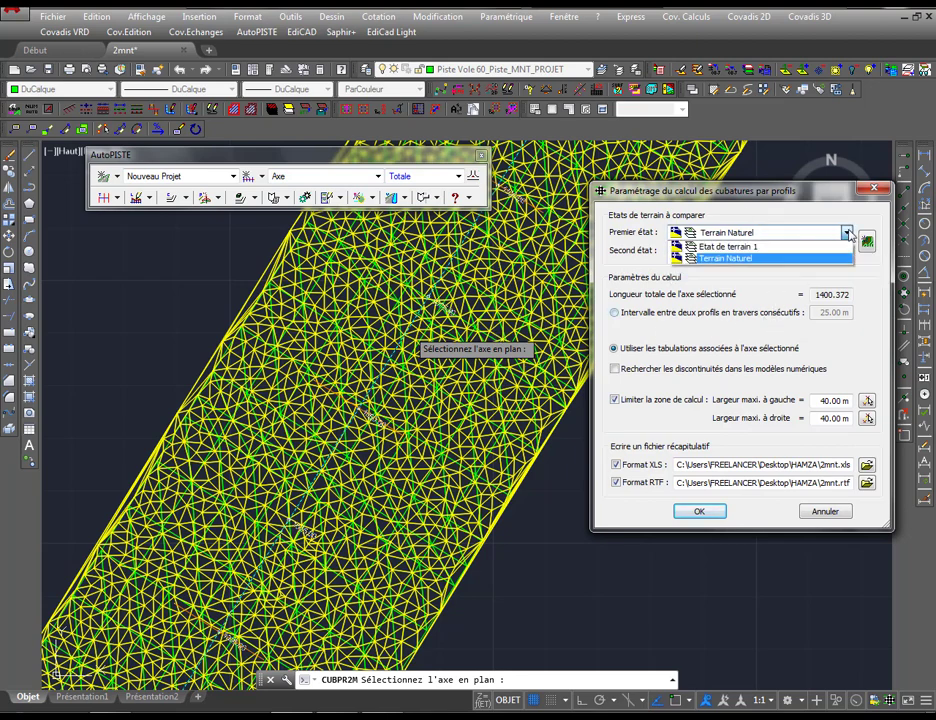
click(765, 258)
click(840, 251)
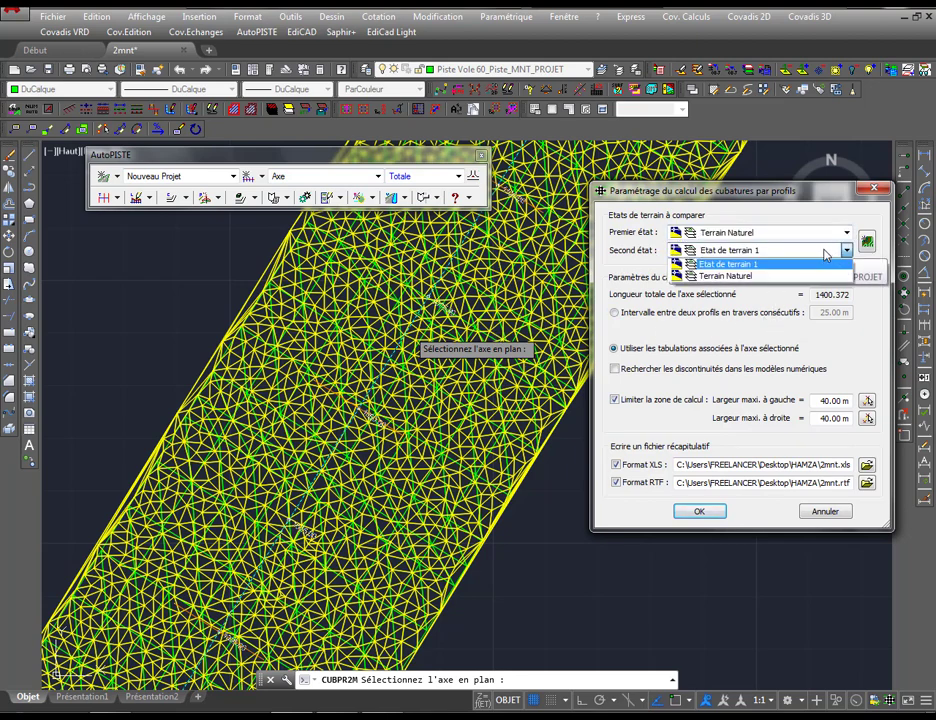
click(768, 267)
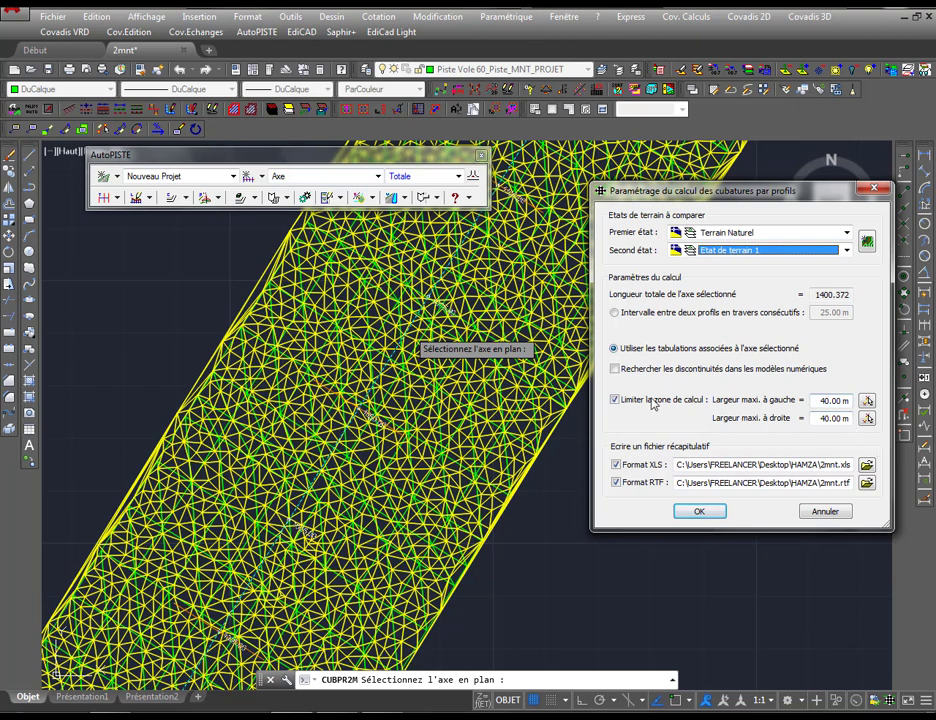
click(701, 512)
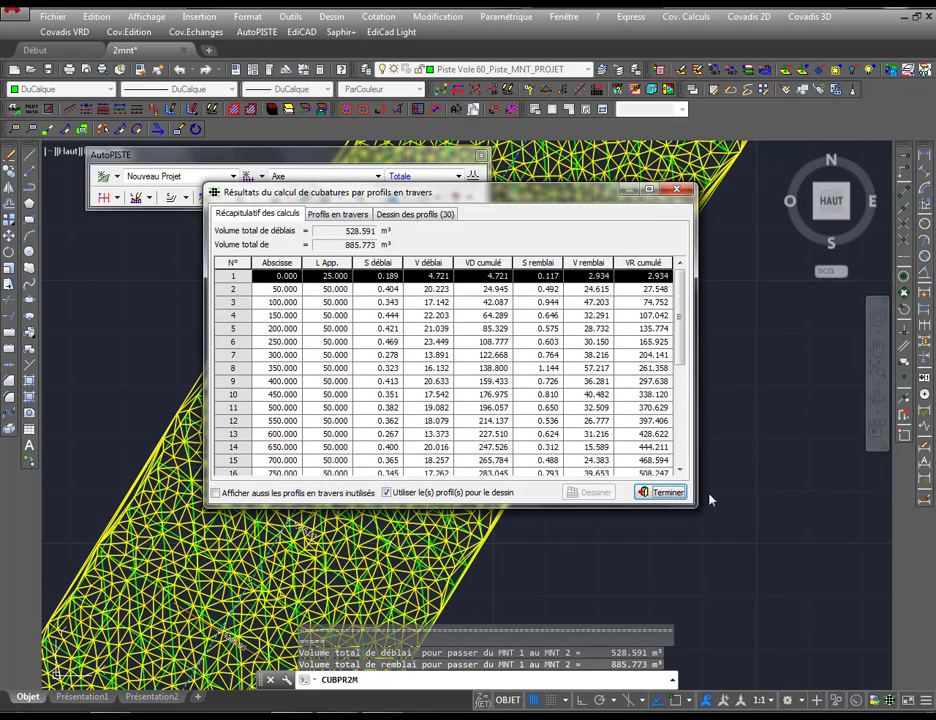
Enlarge and reposition the results window to review the cut and fill summary for each profile
drag(701, 512, 824, 689)
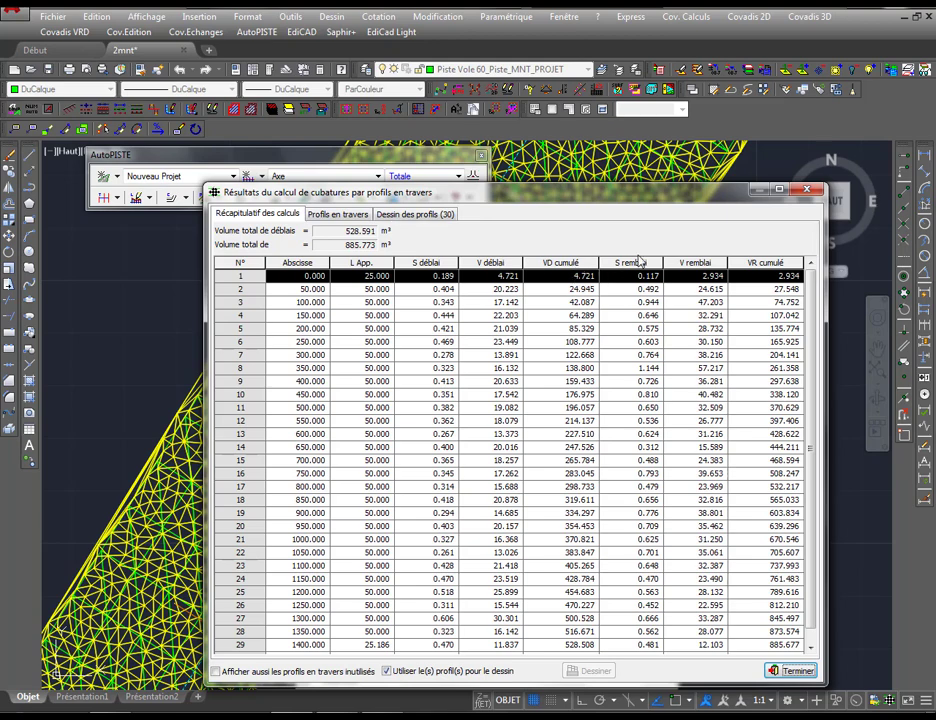
drag(698, 204, 550, 175)
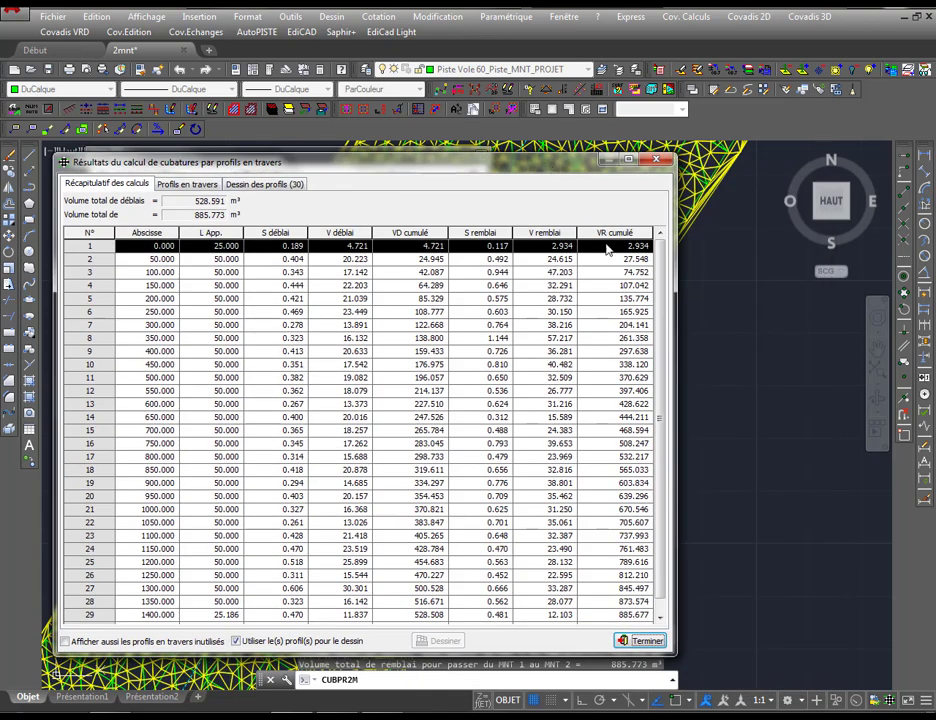
drag(672, 569, 830, 560)
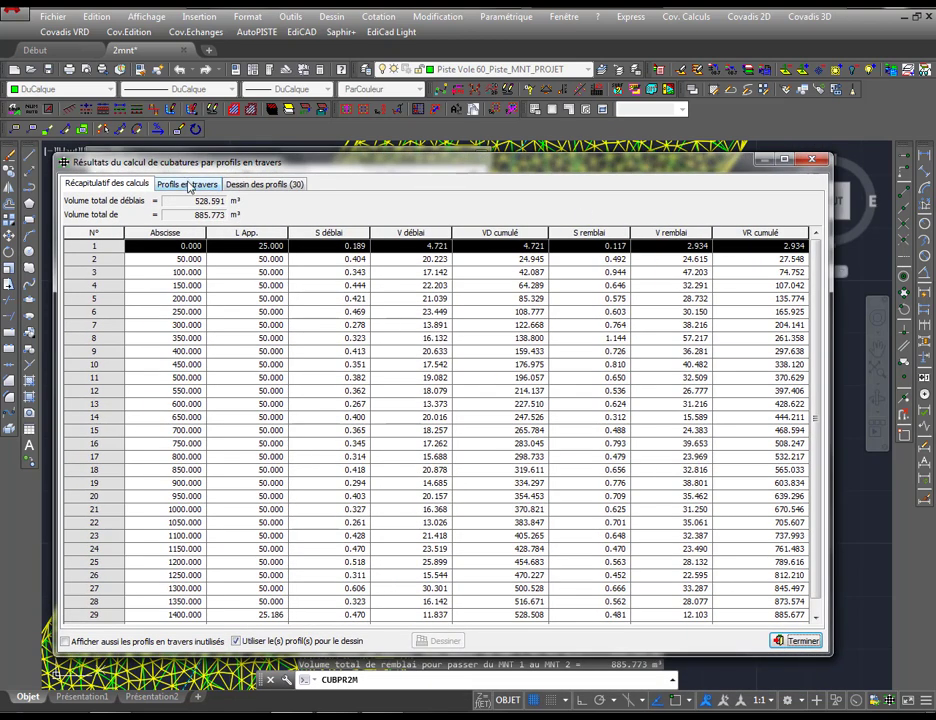
click(270, 298)
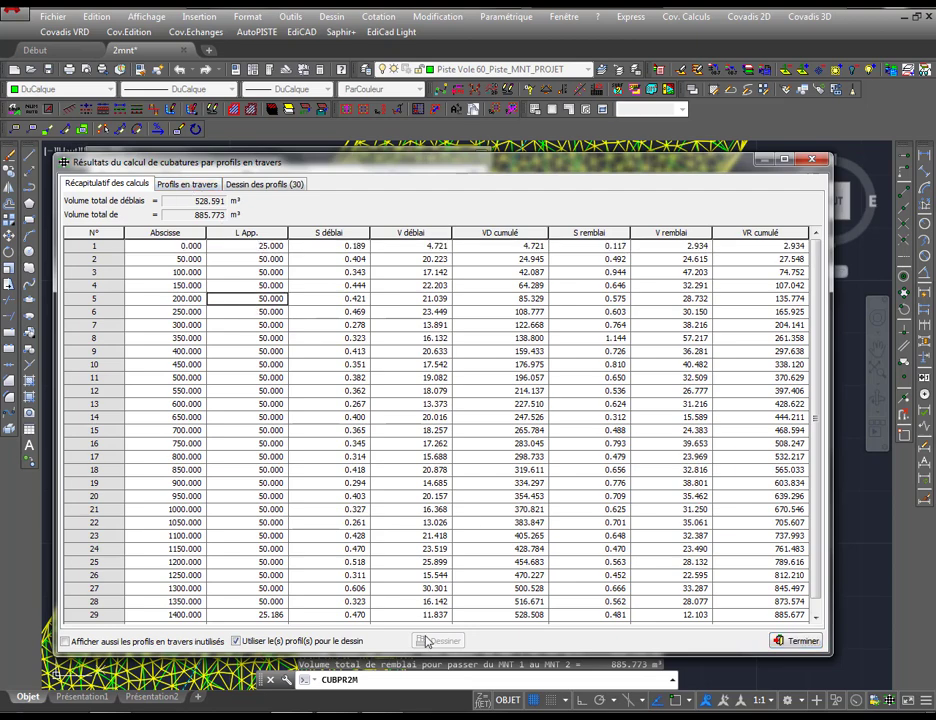
Browse the cross-section profiles in sequence from profile 1 to profile 21, checking their cut and fill areas
click(188, 185)
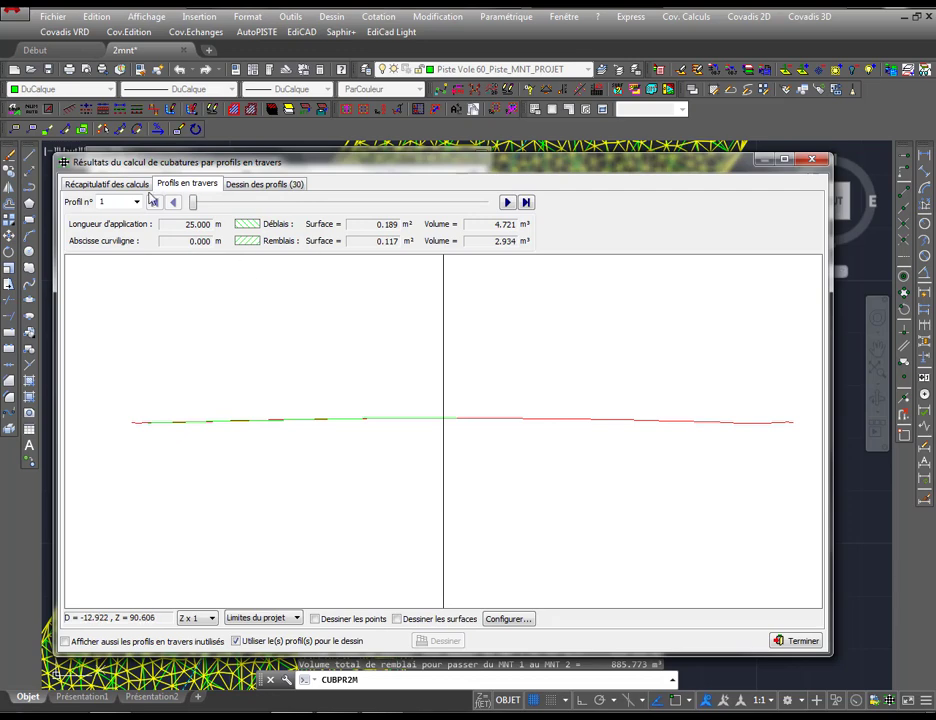
click(508, 203)
click(508, 203)
click(508, 203)
click(508, 203)
click(508, 203)
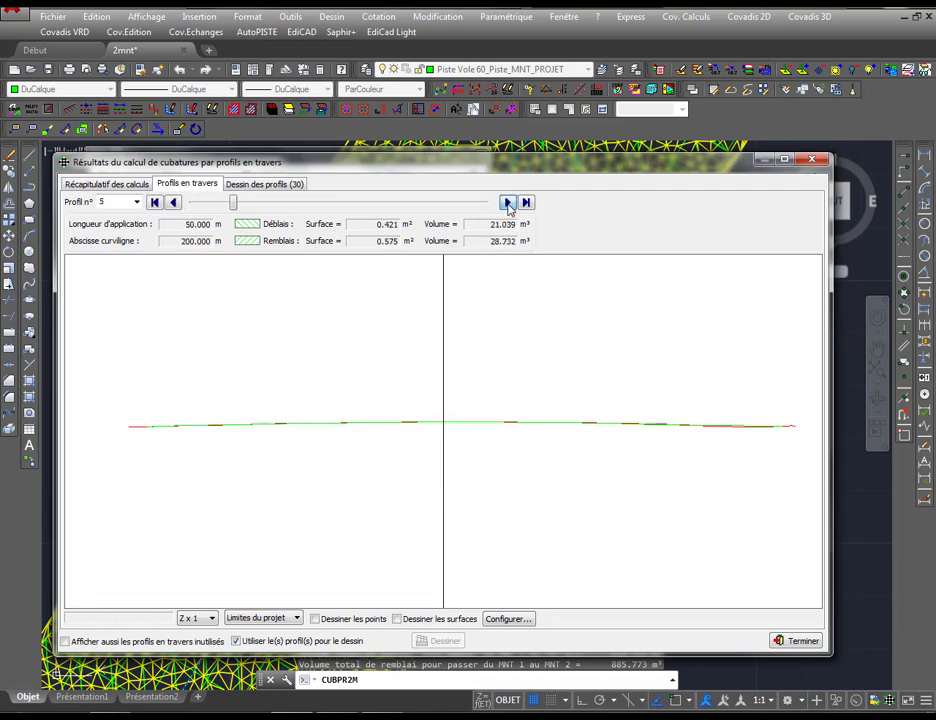
click(508, 203)
click(508, 203)
click(508, 203)
click(508, 203)
click(508, 203)
click(508, 203)
click(508, 203)
click(508, 203)
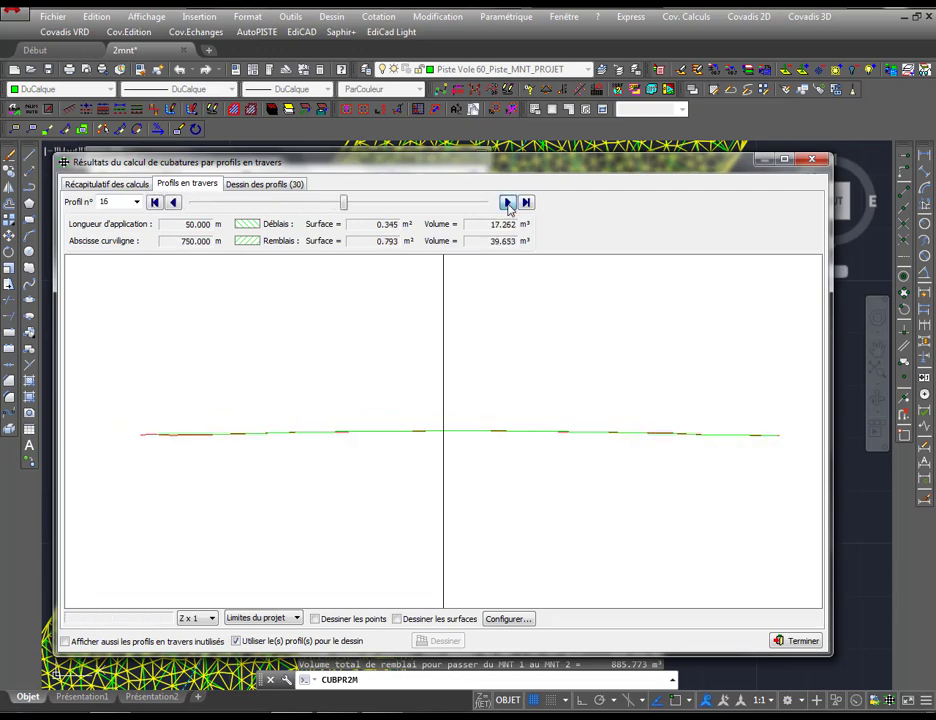
click(508, 203)
click(508, 203)
click(508, 203)
click(508, 203)
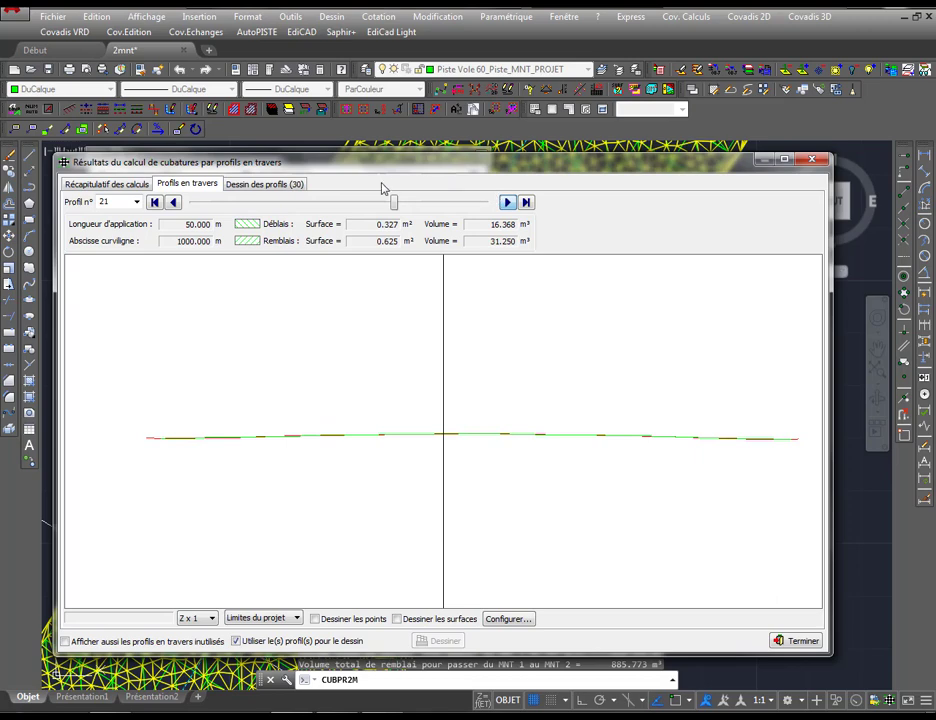
Set both the horizontal and vertical scales for the profile drawing to 1/100
click(268, 186)
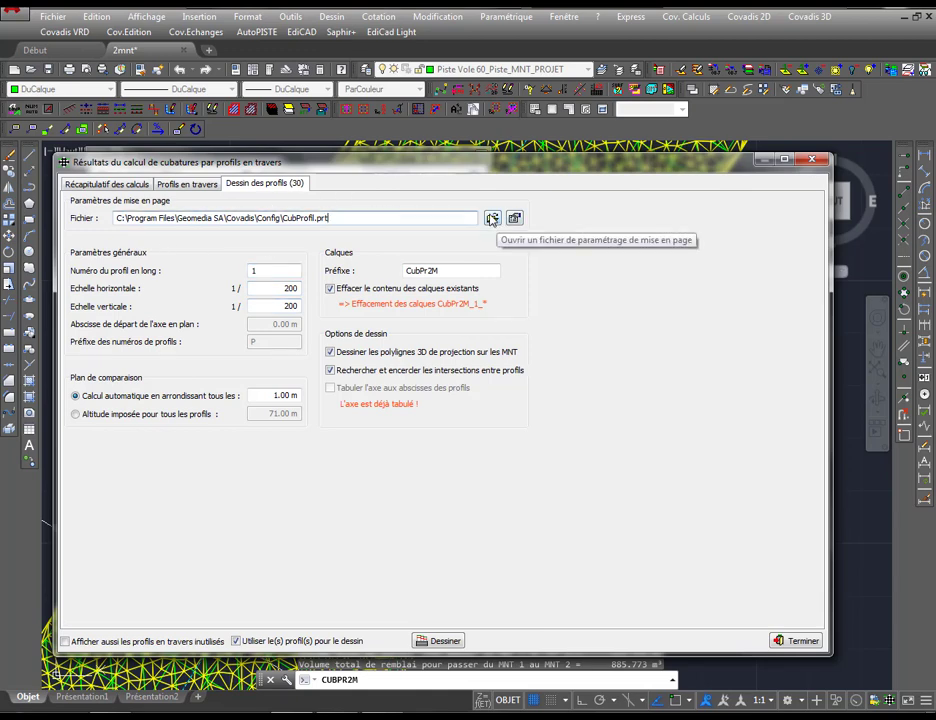
double_click(282, 289)
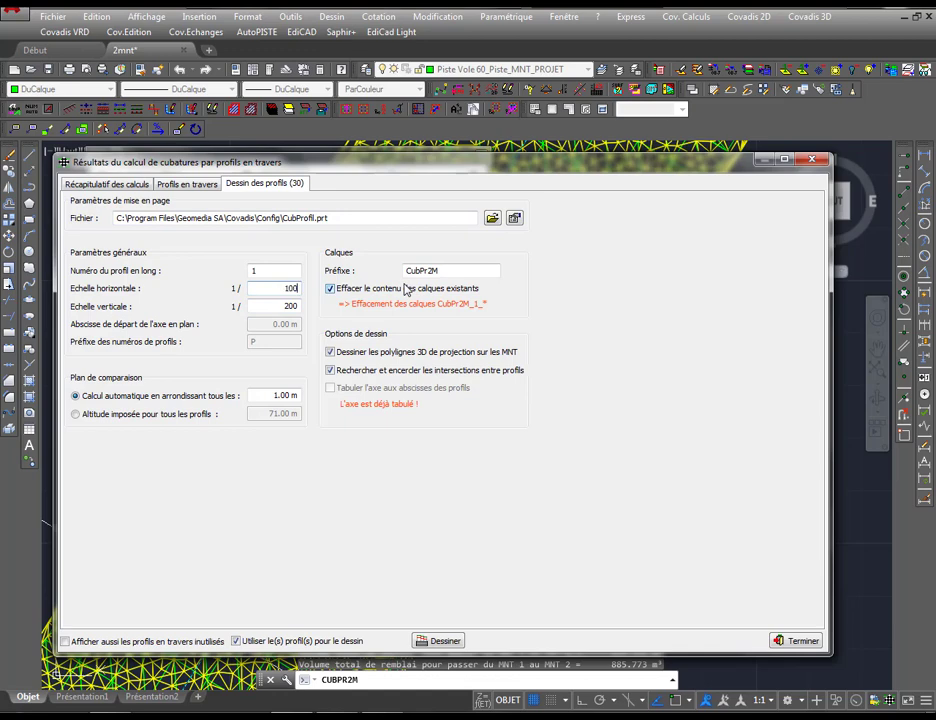
key(Tab)
double_click(450, 273)
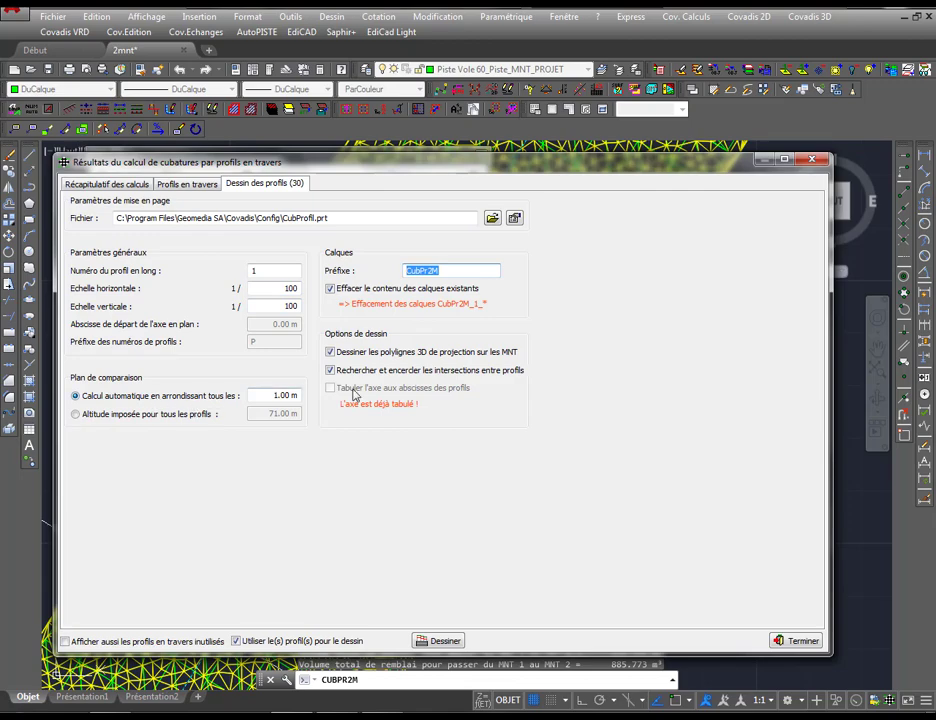
Draw the cross-section profiles, placing the first sheet's corner points in the empty area away from the terrain strip
click(445, 641)
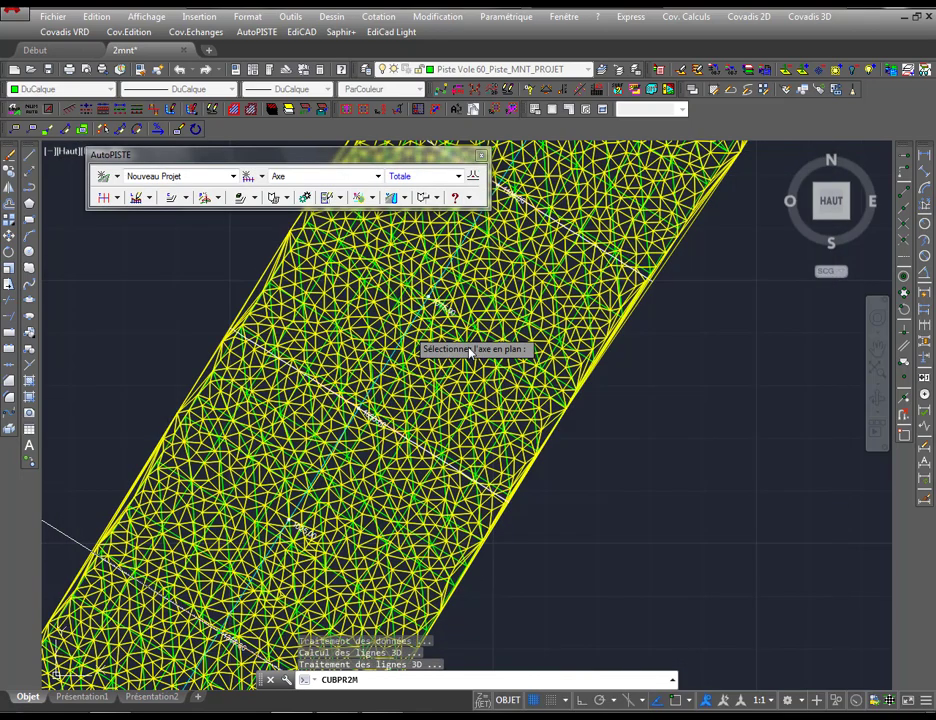
scroll(468, 330, down, 5)
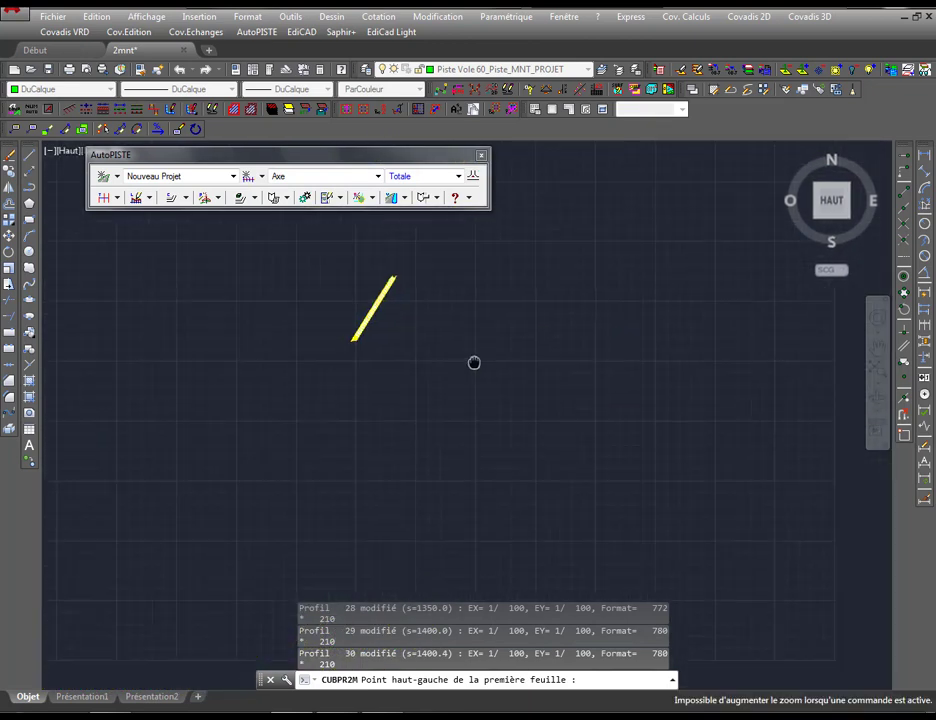
click(382, 290)
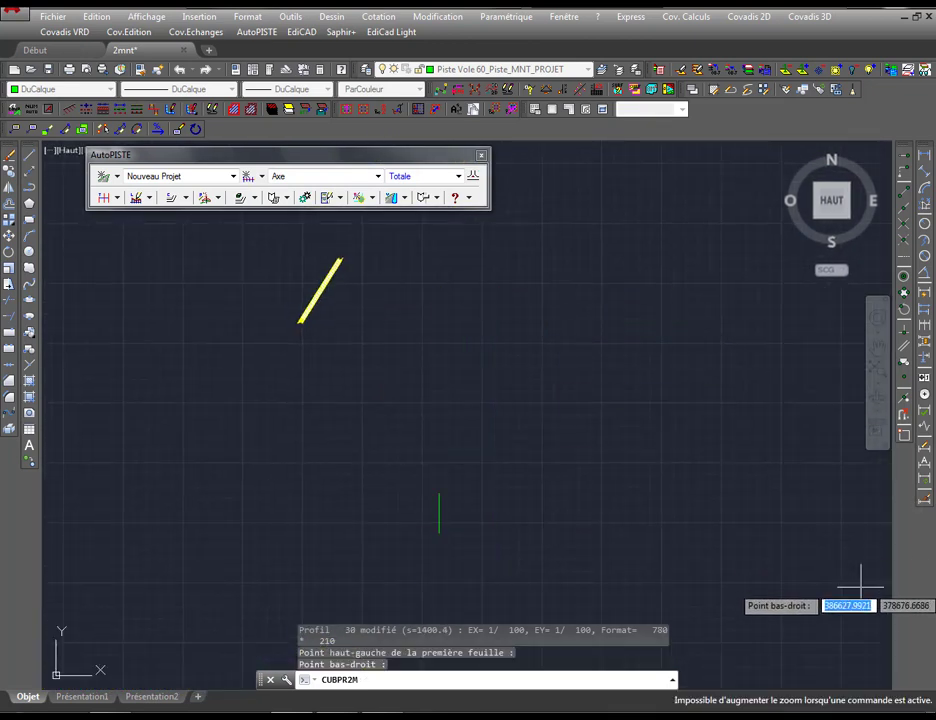
click(842, 539)
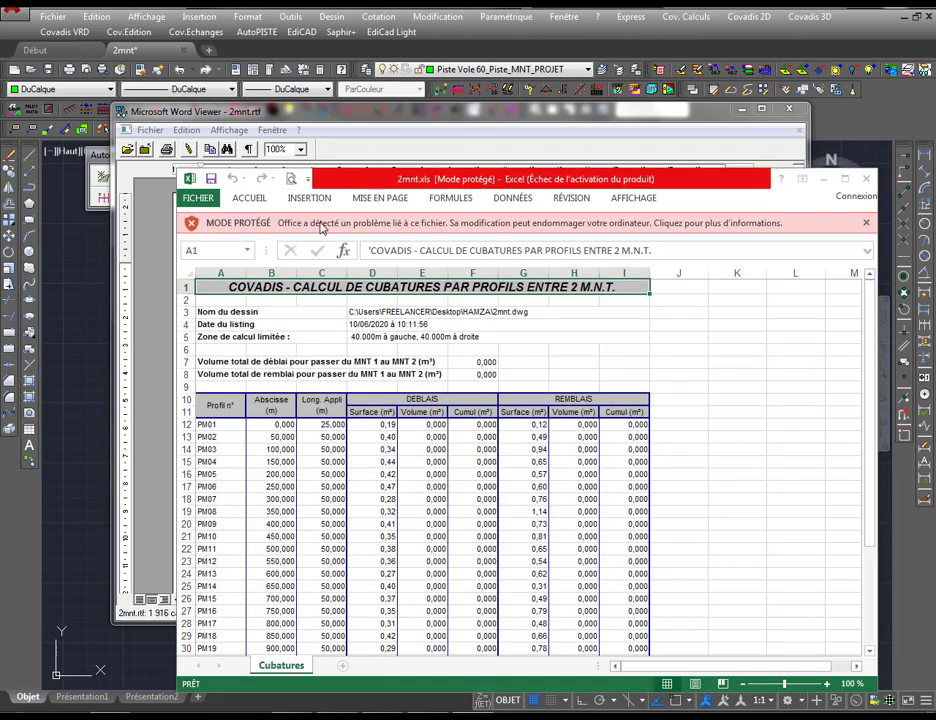
Switch to Excel, enable editing of the protected 2mnt.xls report, and maximize its window
click(675, 579)
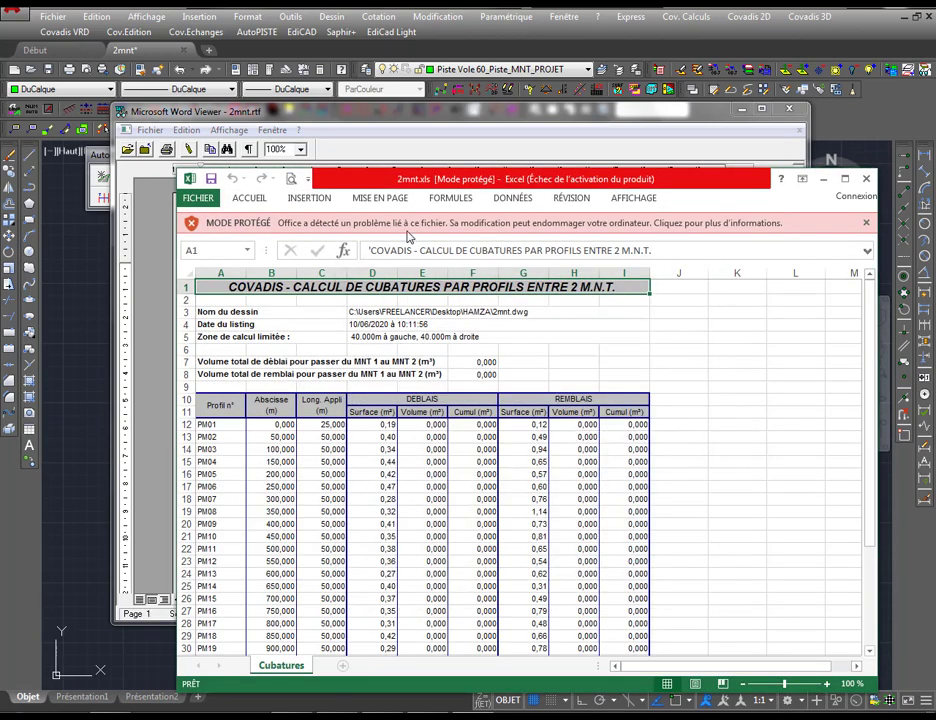
click(197, 198)
click(197, 198)
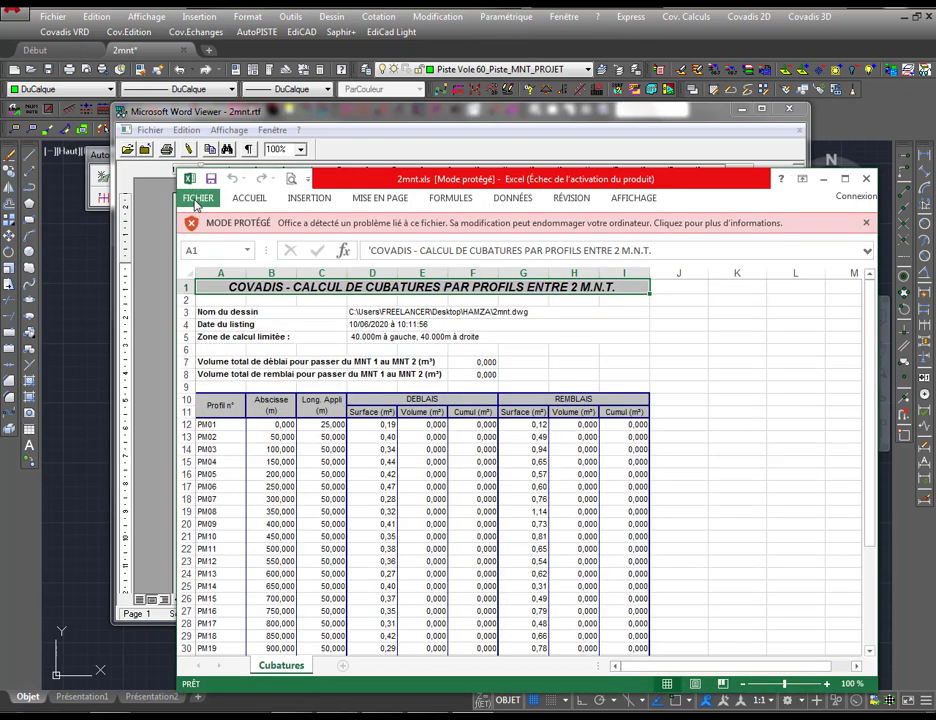
key(ctrl+o)
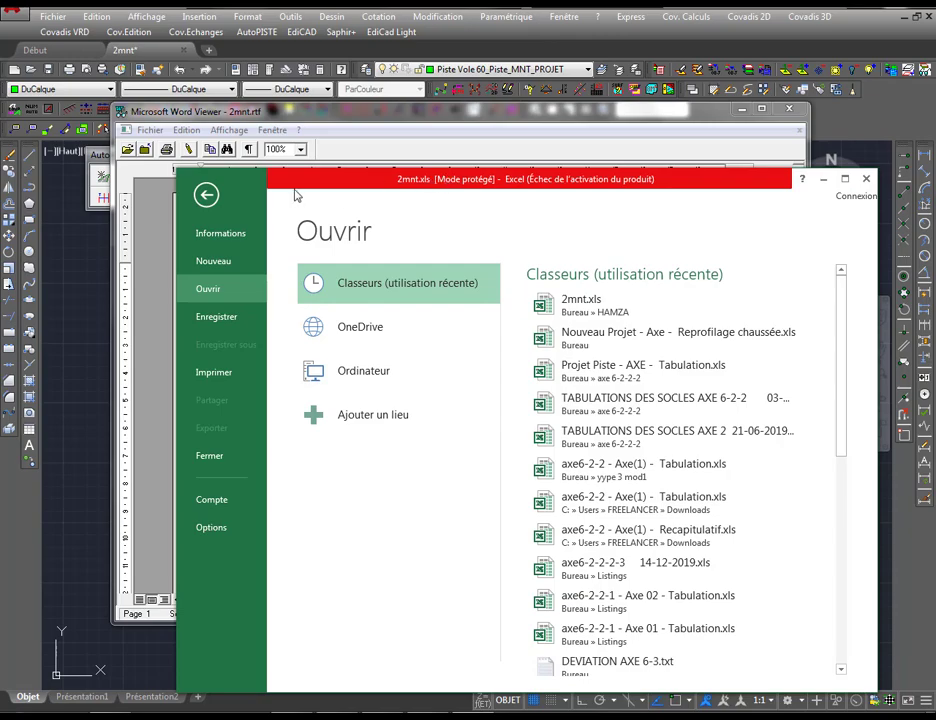
key(Escape)
key(alt+f)
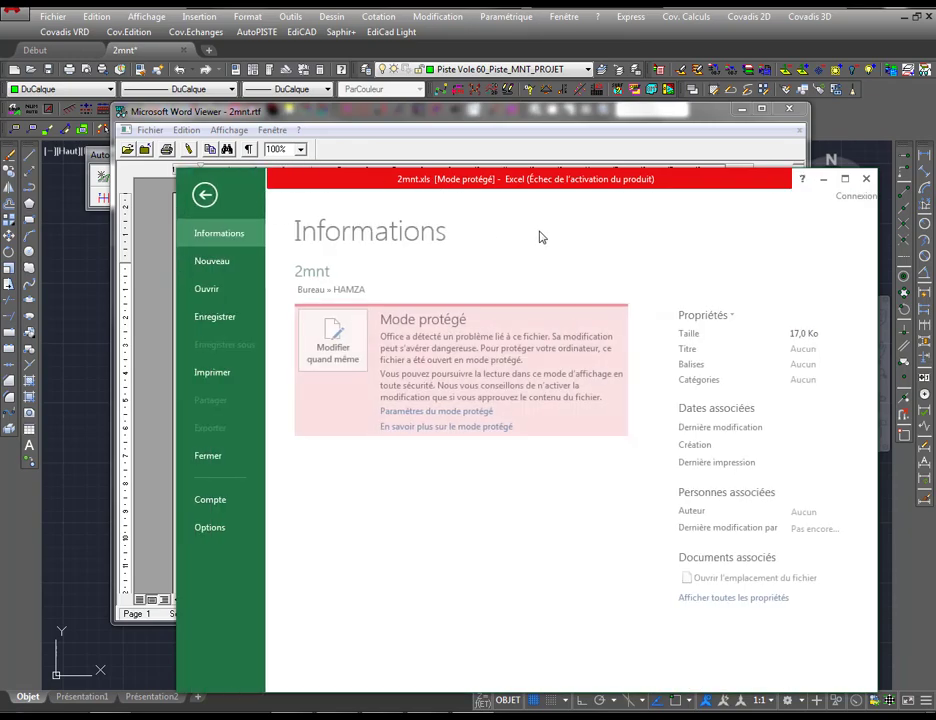
click(333, 342)
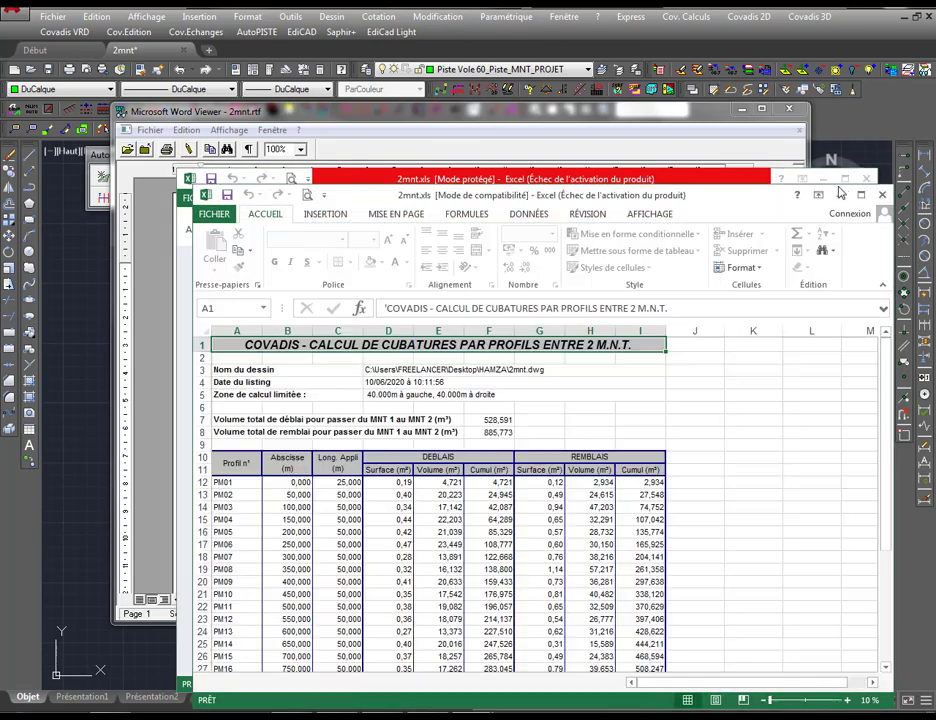
click(860, 194)
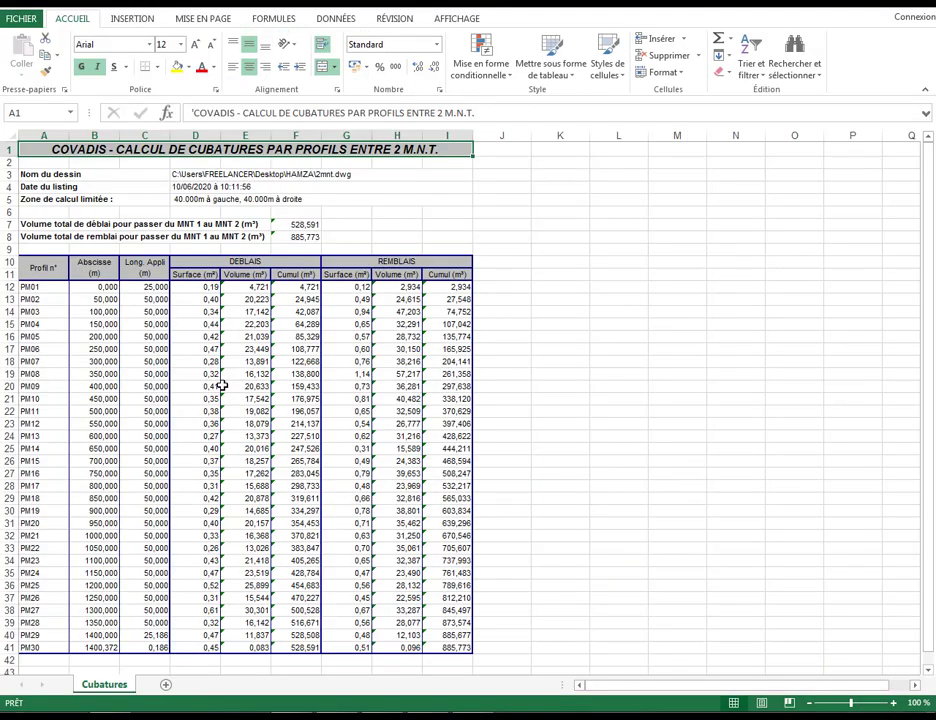
Examine the Cubatures table down to profile PM30, including the application lengths and the PM01 cut area
scroll(111, 436, down, 12)
scroll(109, 426, up, 6)
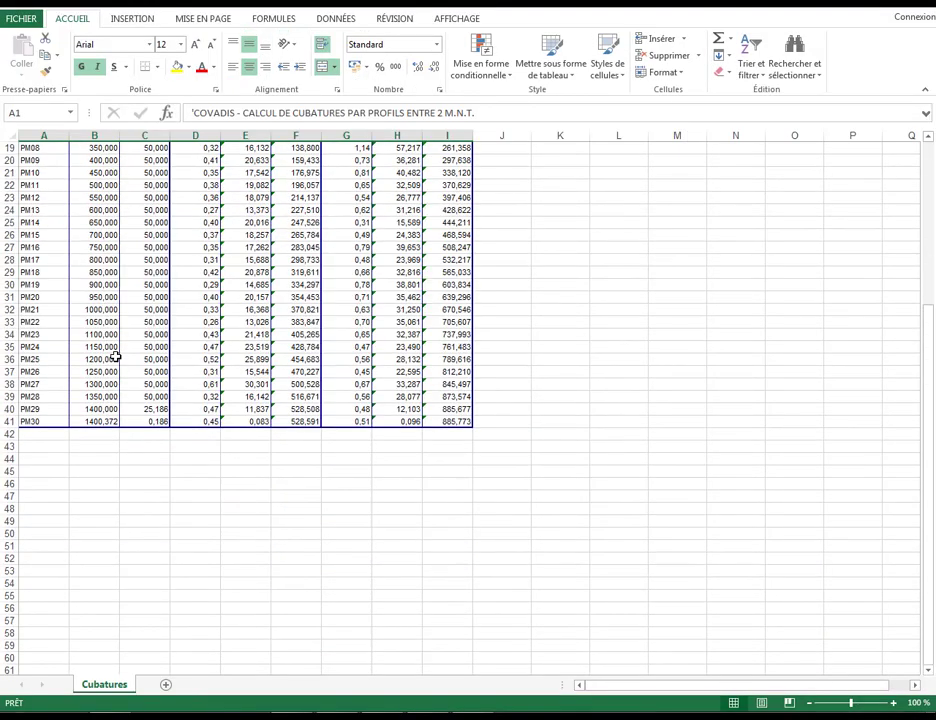
scroll(116, 357, up, 6)
scroll(160, 320, down, 3)
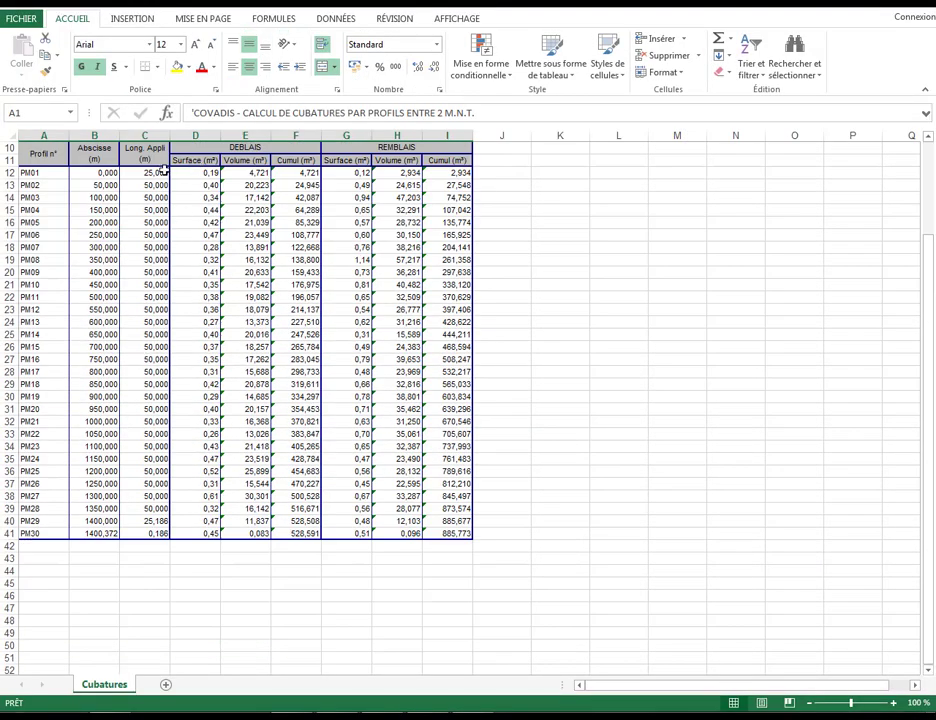
drag(160, 173, 150, 533)
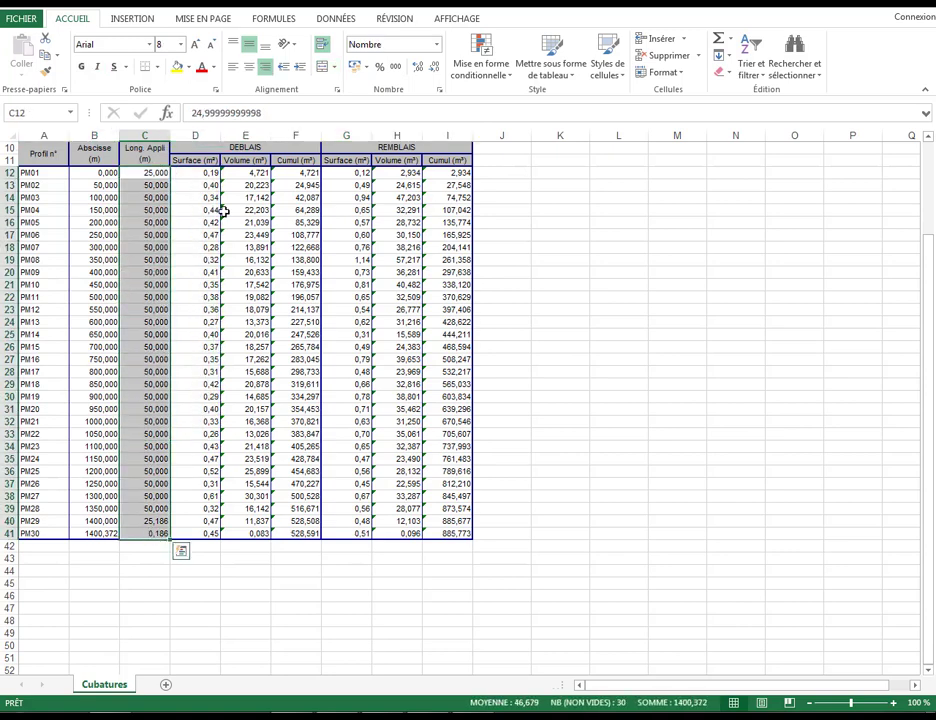
click(206, 172)
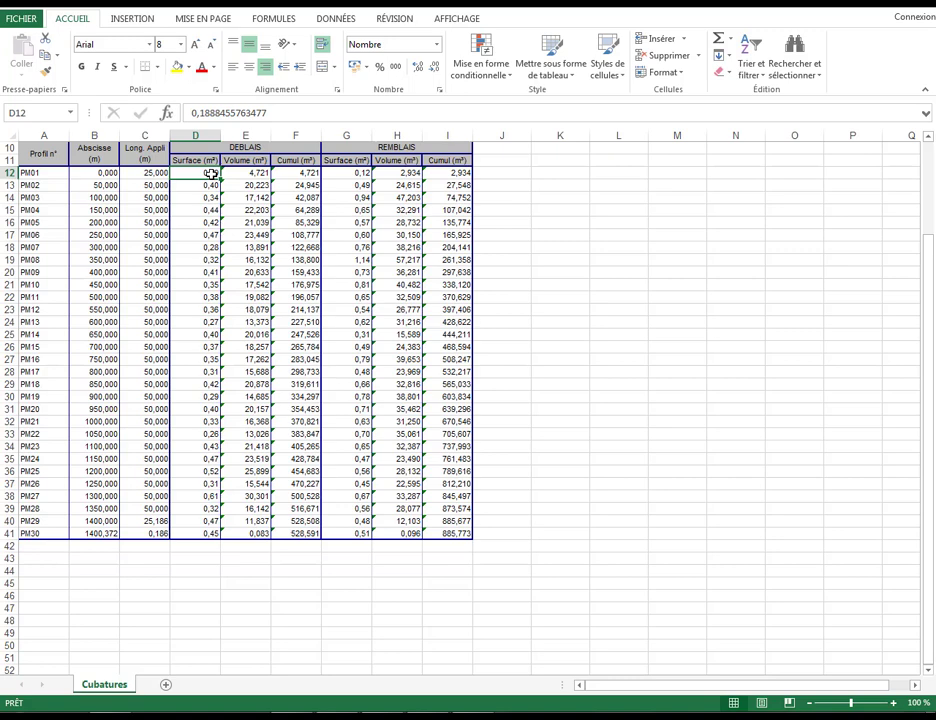
double_click(211, 174)
key(Escape)
scroll(265, 186, up, 3)
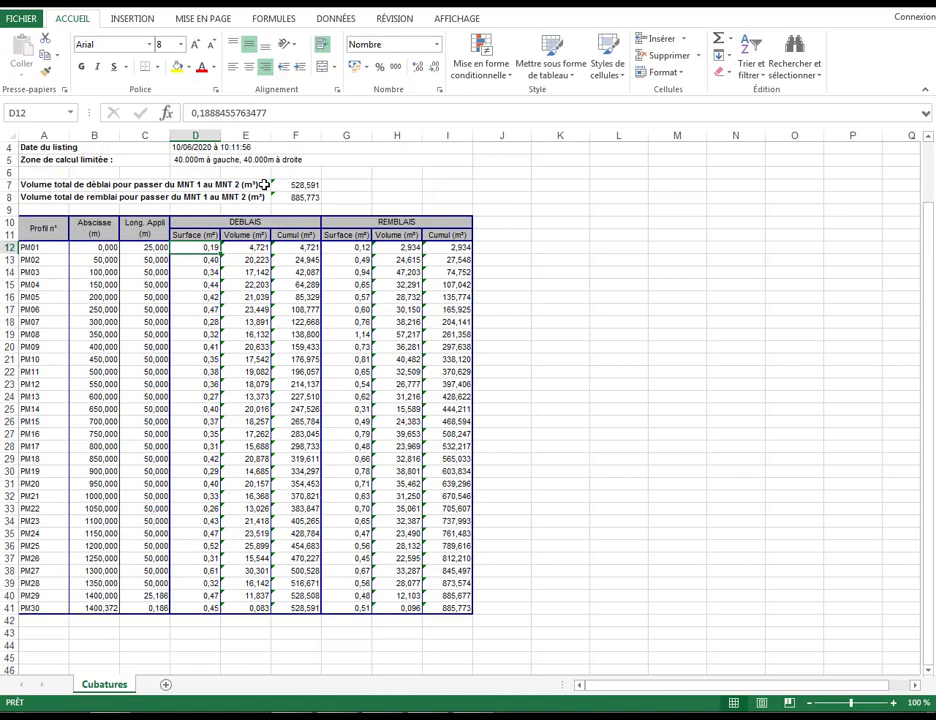
Check the total cut and fill volumes and the listing details at the head of the Cubatures report
click(306, 222)
click(306, 237)
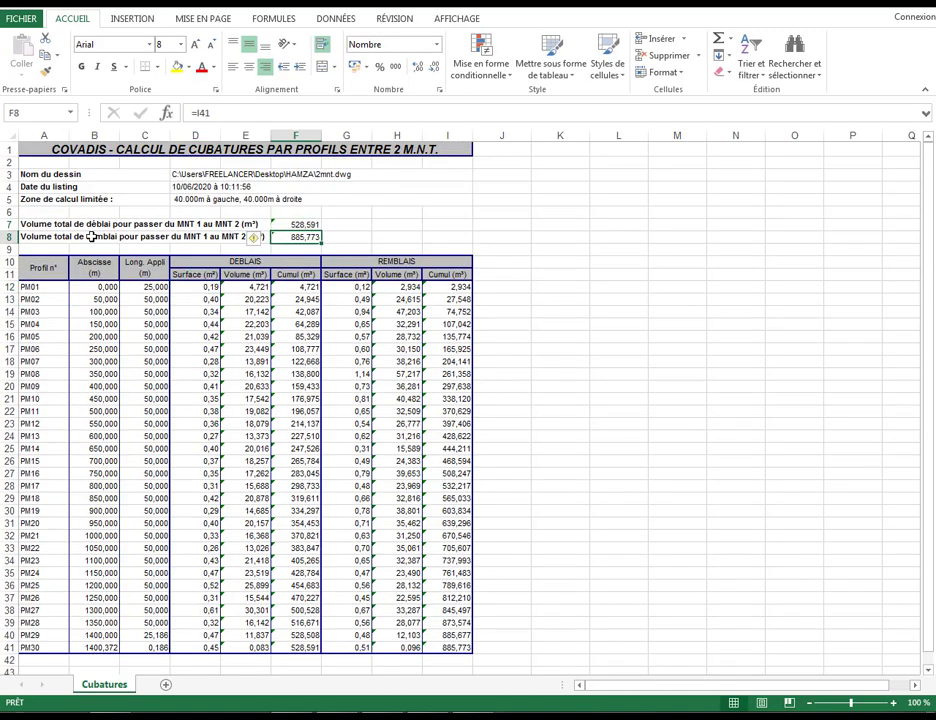
drag(43, 223, 330, 220)
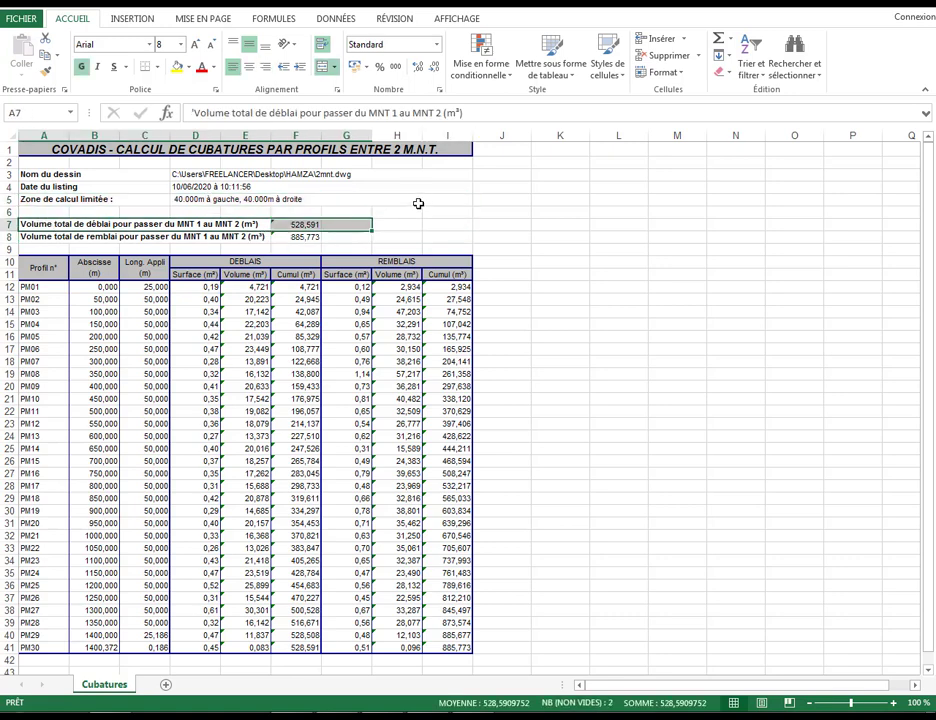
click(193, 239)
click(297, 224)
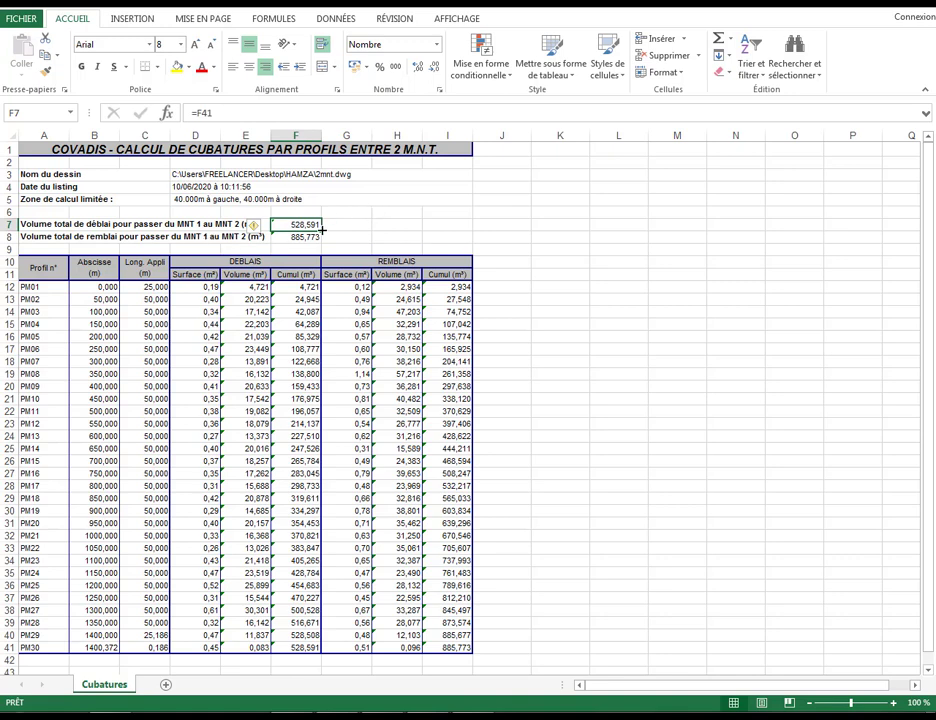
key(Down)
click(380, 224)
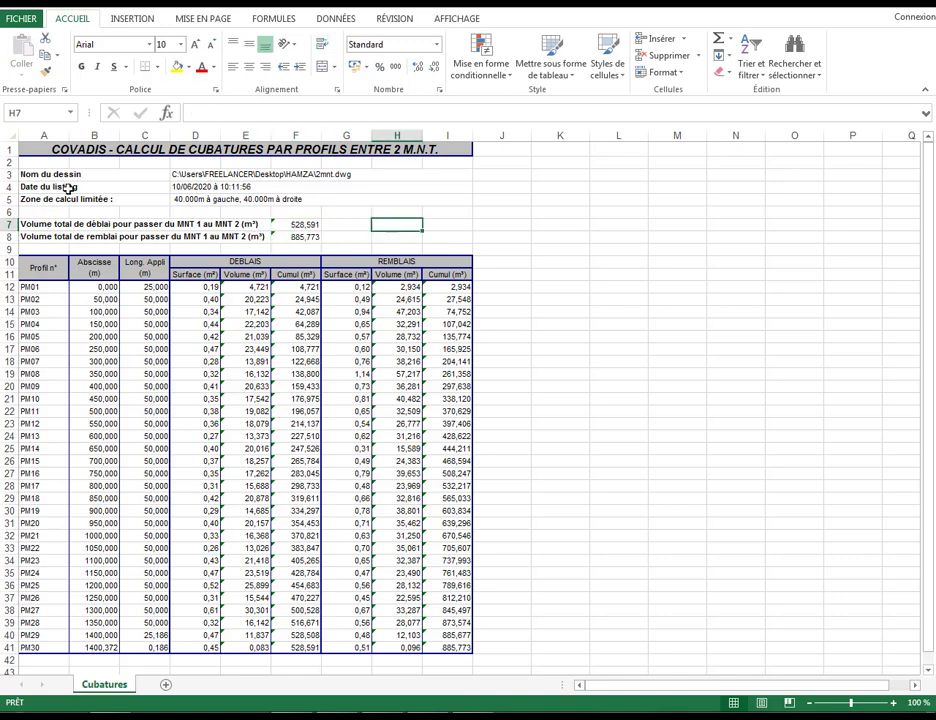
drag(66, 187, 309, 224)
click(690, 184)
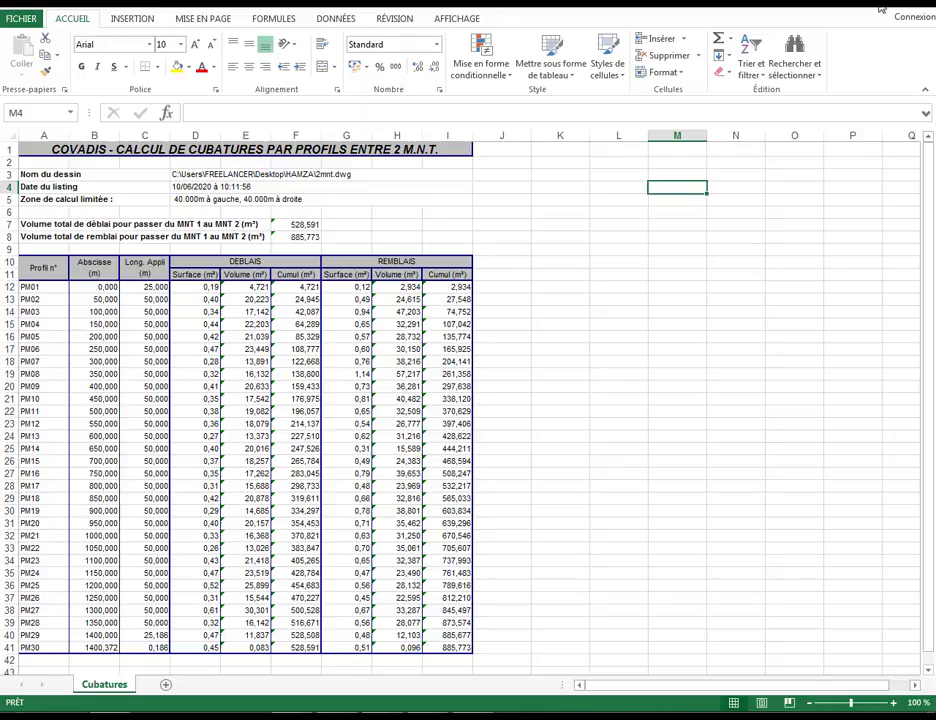
Switch to Word Viewer, review the 2mnt.rtf volume table at full window size down to profile PM30, and close the viewer
click(880, 8)
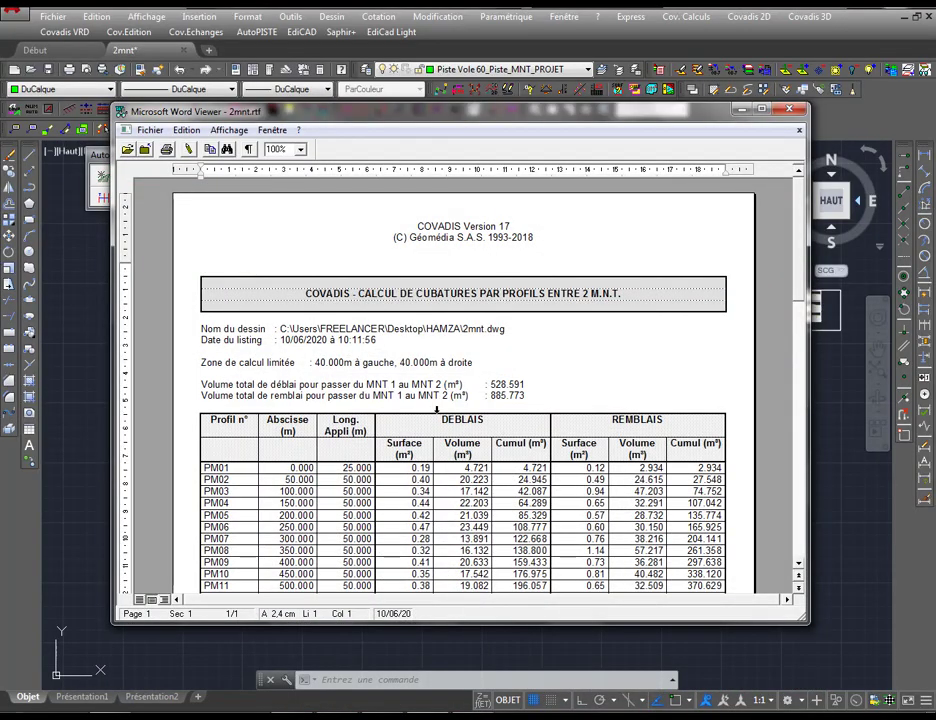
click(760, 110)
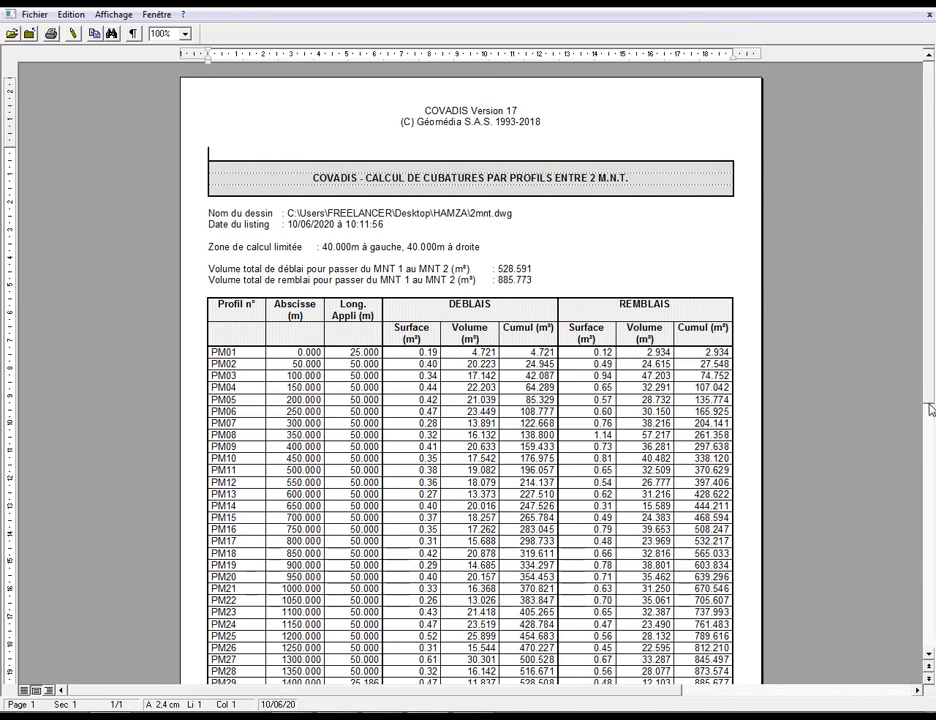
scroll(650, 518, down, 3)
double_click(645, 518)
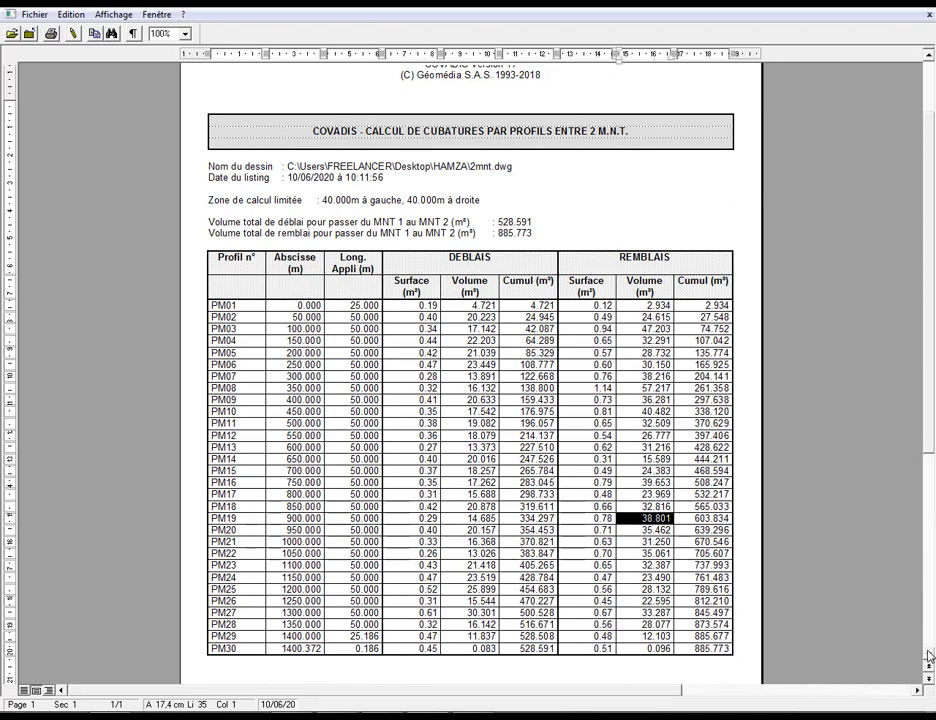
scroll(929, 660, down, 3)
scroll(929, 660, down, 3)
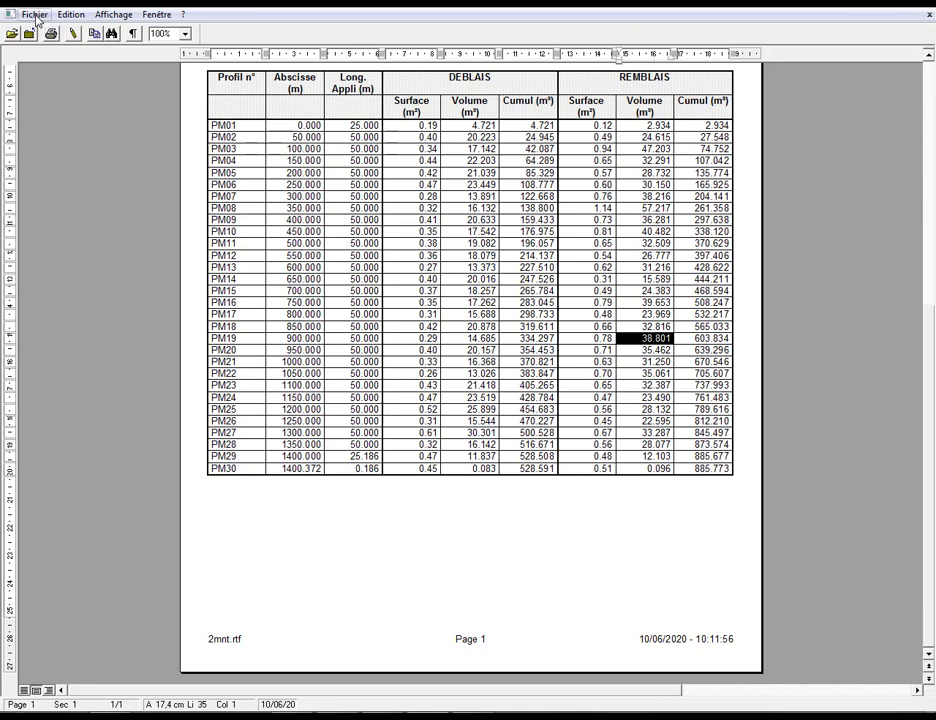
click(35, 15)
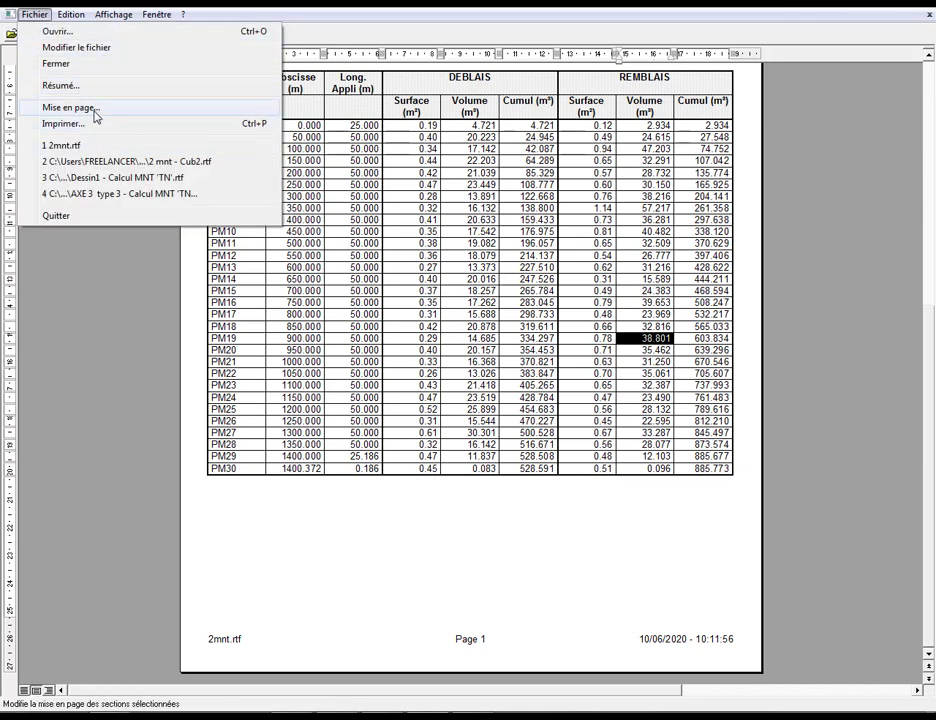
click(56, 215)
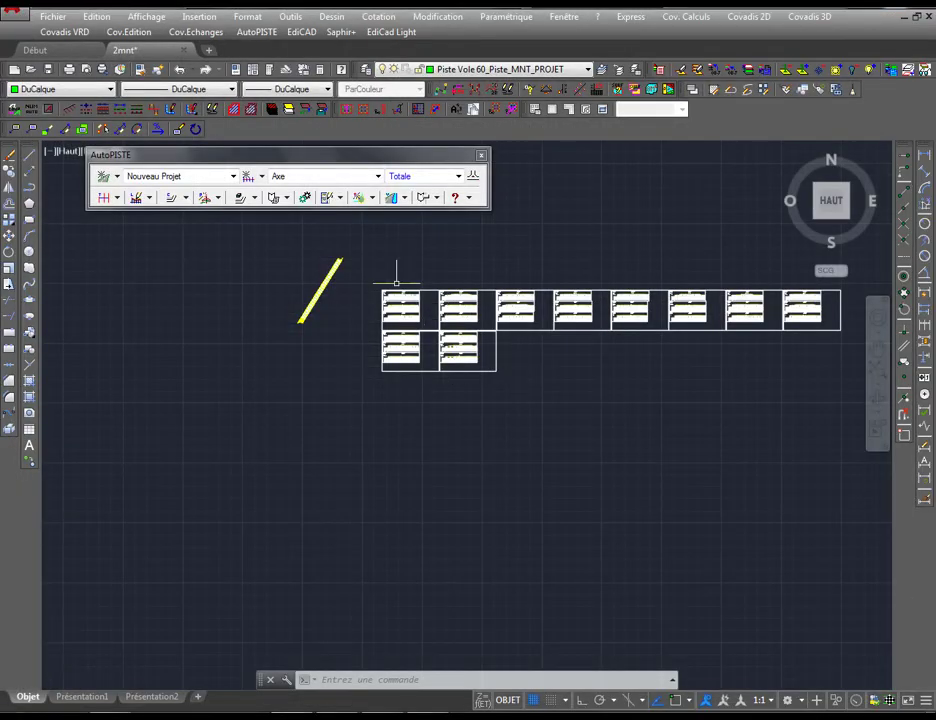
Examine profile PM01 on the first sheet, including its title, scales and the cut and fill hatching along the ground line
scroll(397, 272, up, 10)
scroll(460, 367, down, 8)
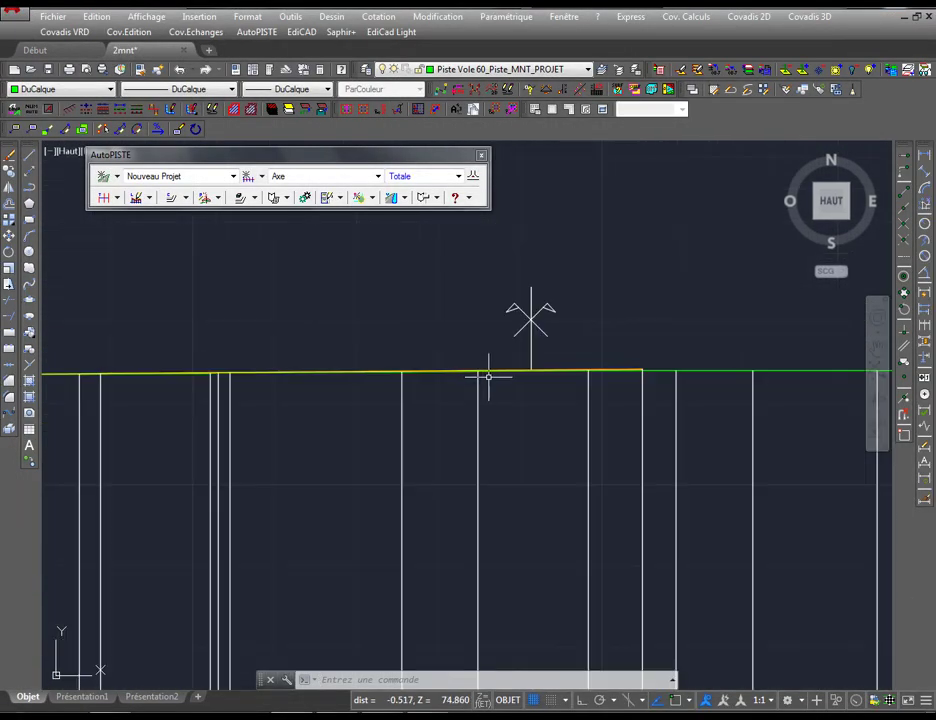
scroll(444, 369, up, 7)
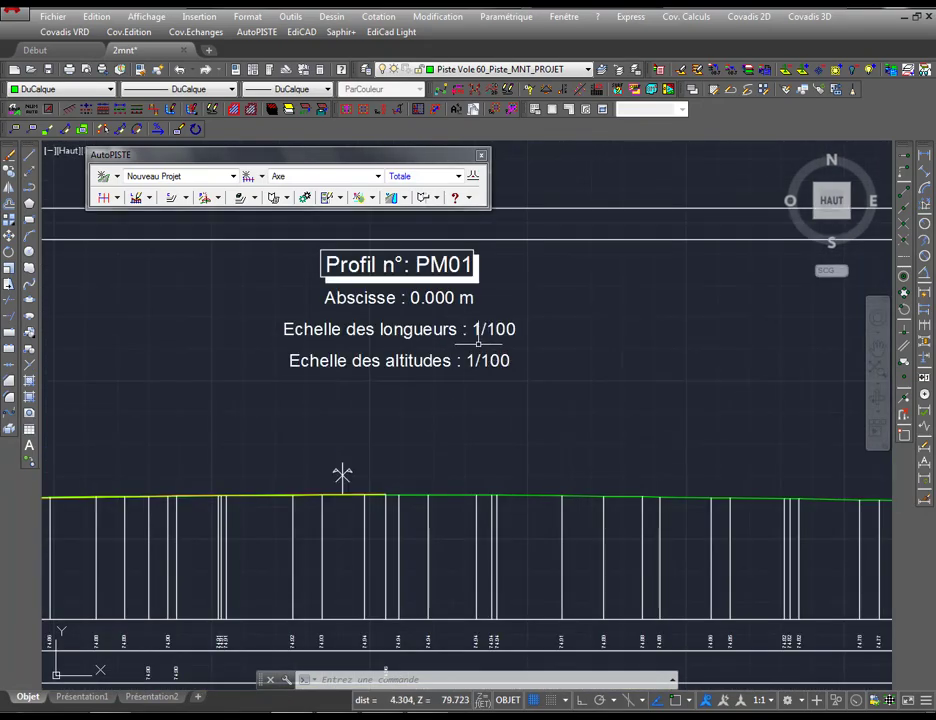
scroll(478, 343, down, 6)
scroll(513, 320, up, 8)
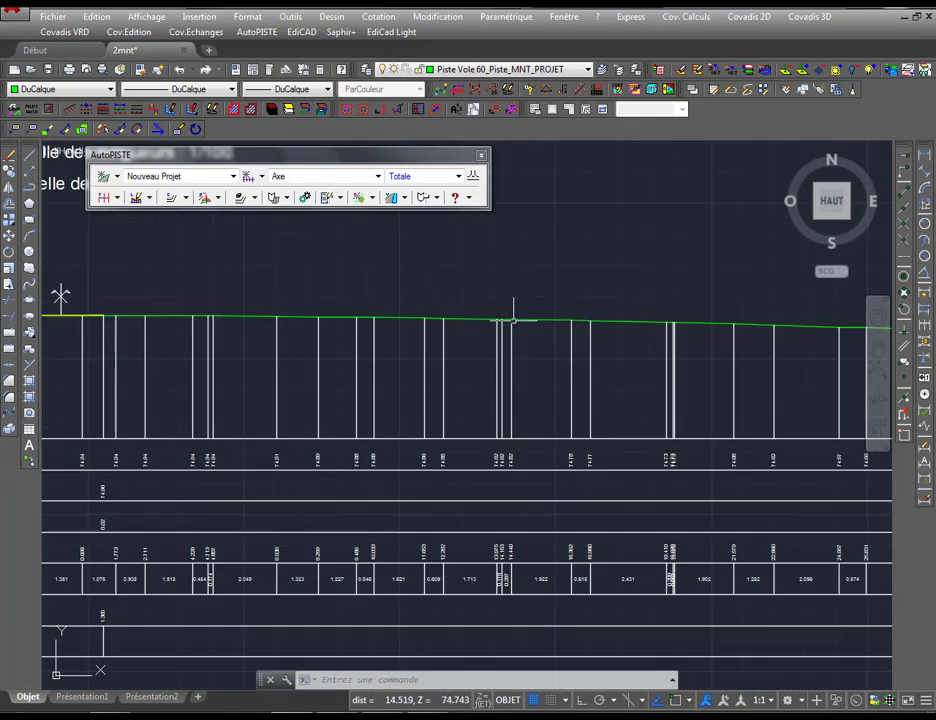
scroll(428, 344, up, 4)
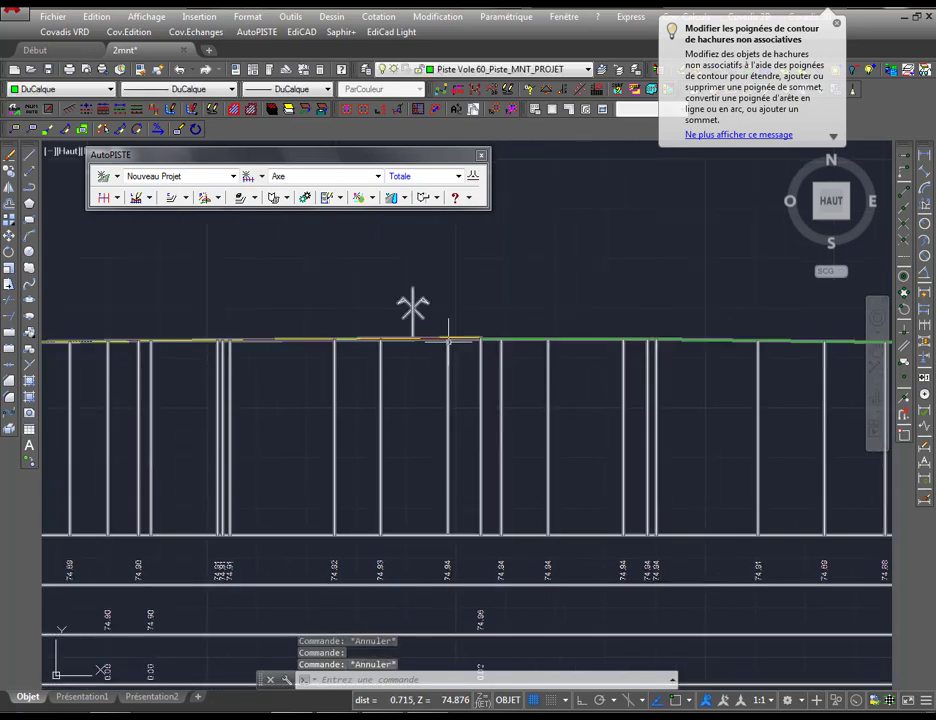
scroll(449, 342, up, 8)
scroll(709, 303, down, 4)
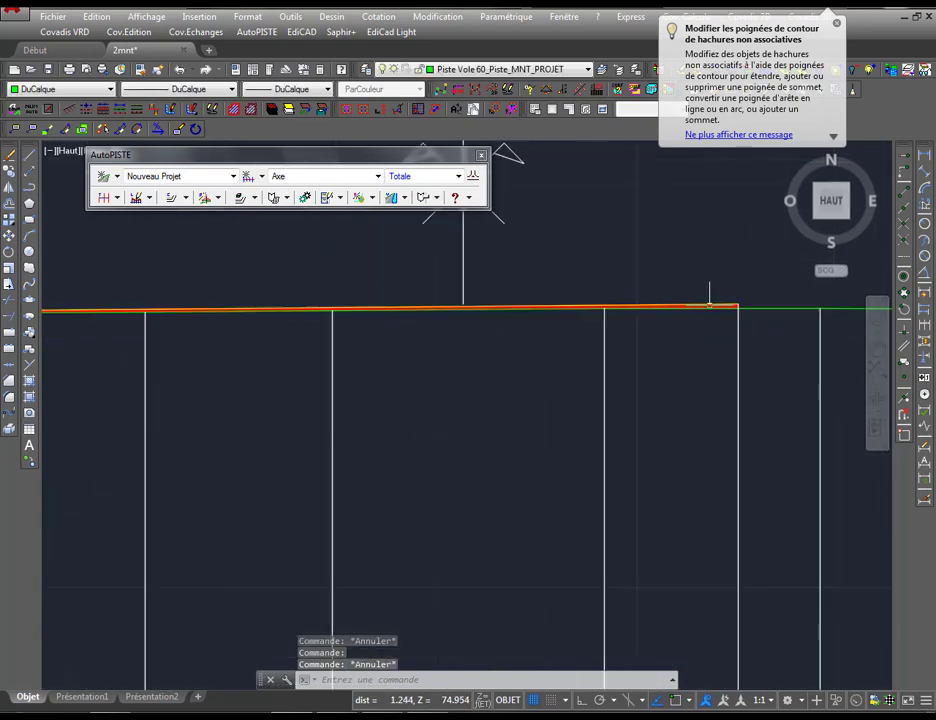
scroll(709, 303, down, 5)
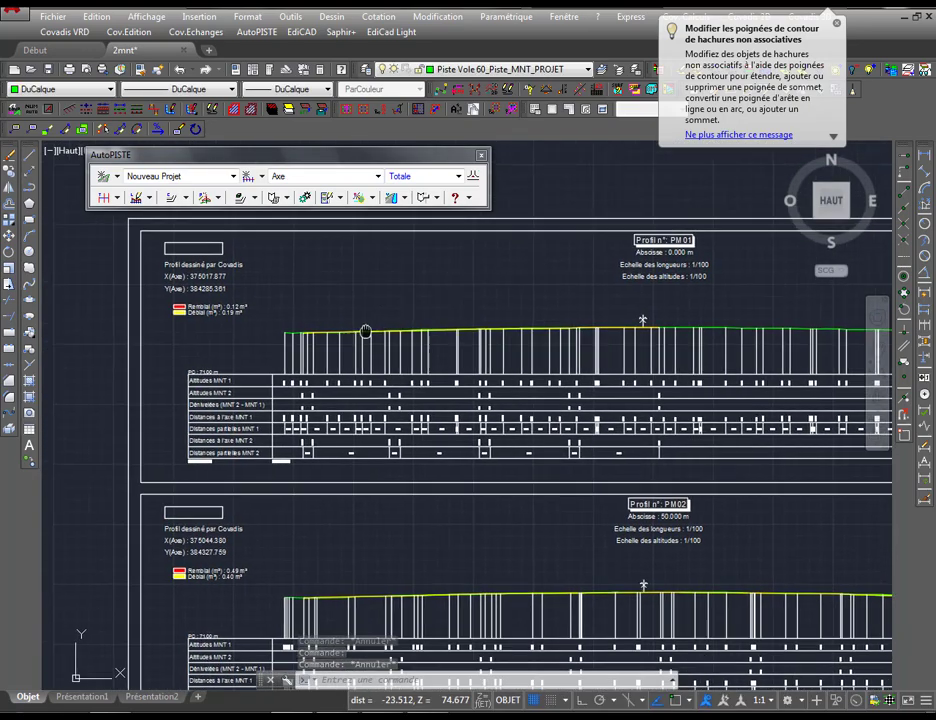
Check the Remblai and Déblai area legend of PM01 and inspect the fill hatching on the following profile sheets
scroll(225, 308, up, 6)
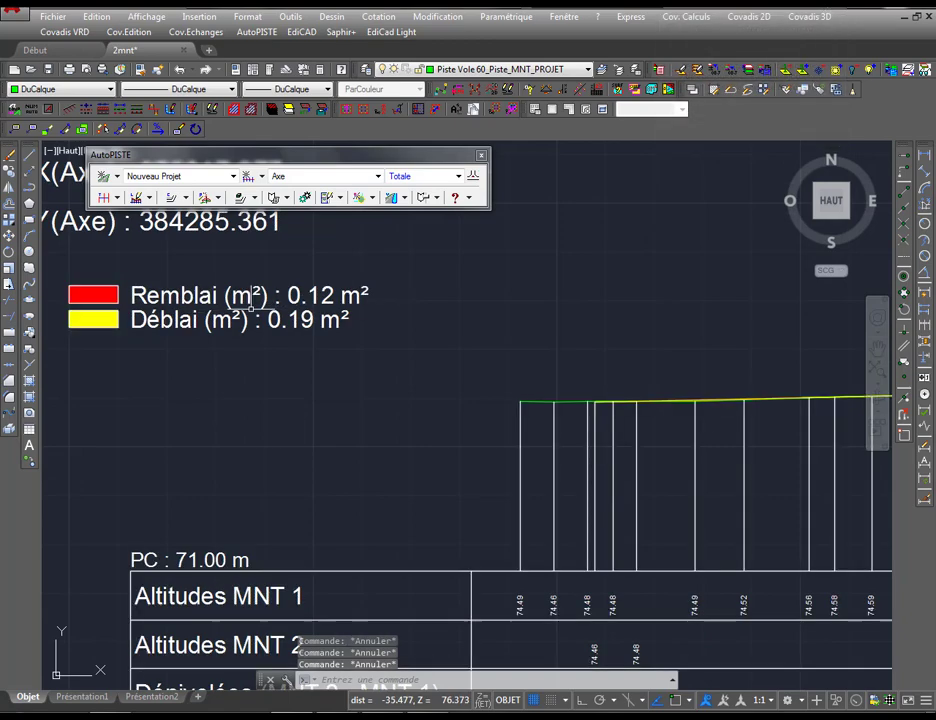
scroll(251, 307, down, 4)
scroll(558, 328, up, 2)
mouse_move(558, 328)
middle_down()
mouse_move(516, 292)
mouse_move(343, 262)
middle_up()
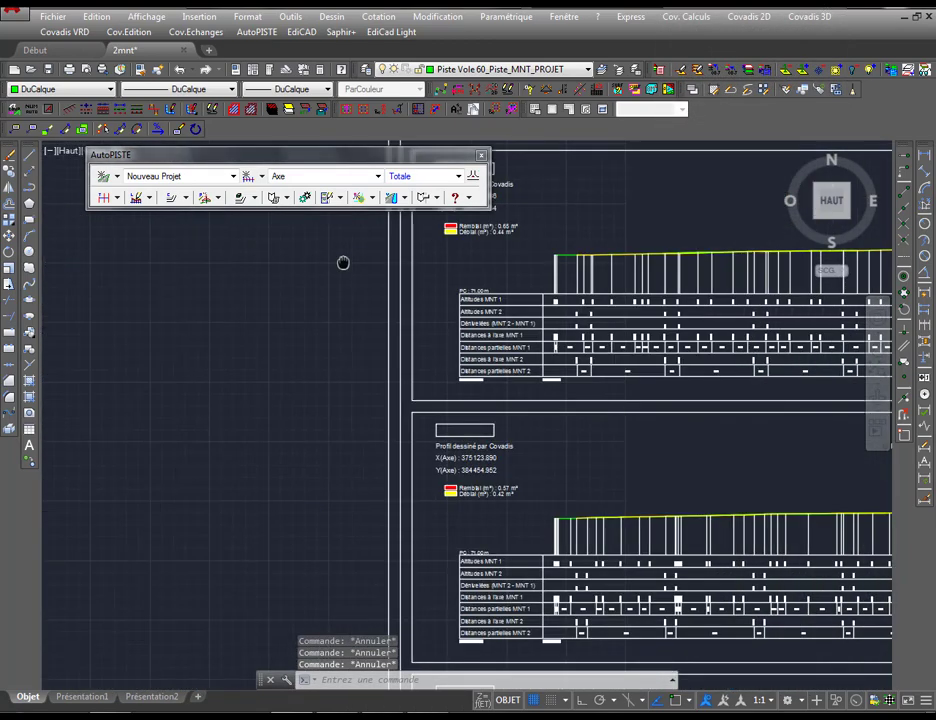
scroll(625, 310, up, 10)
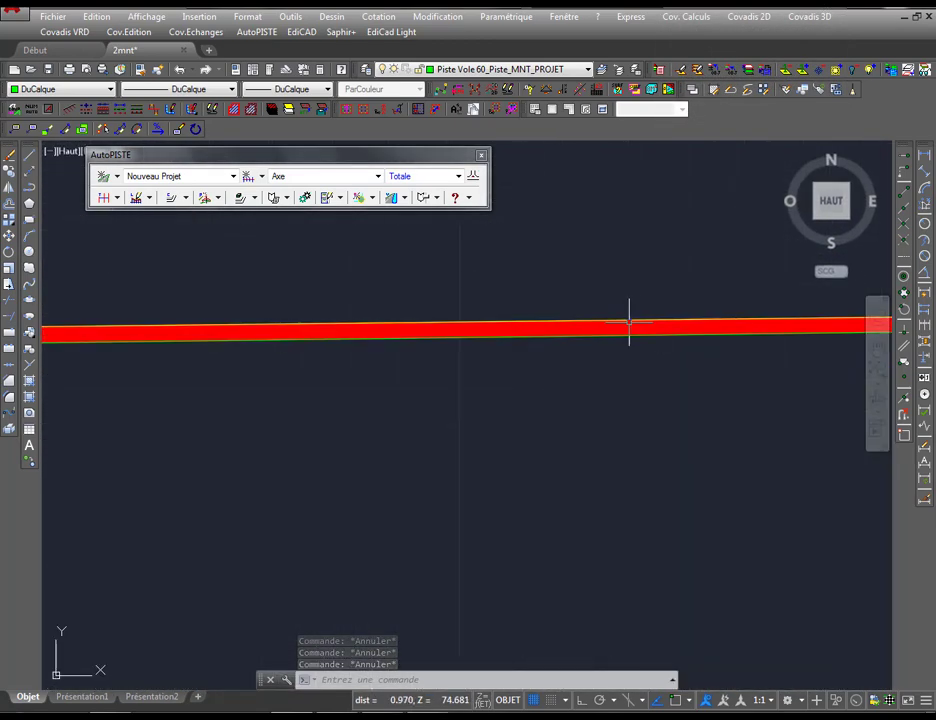
scroll(606, 313, down, 10)
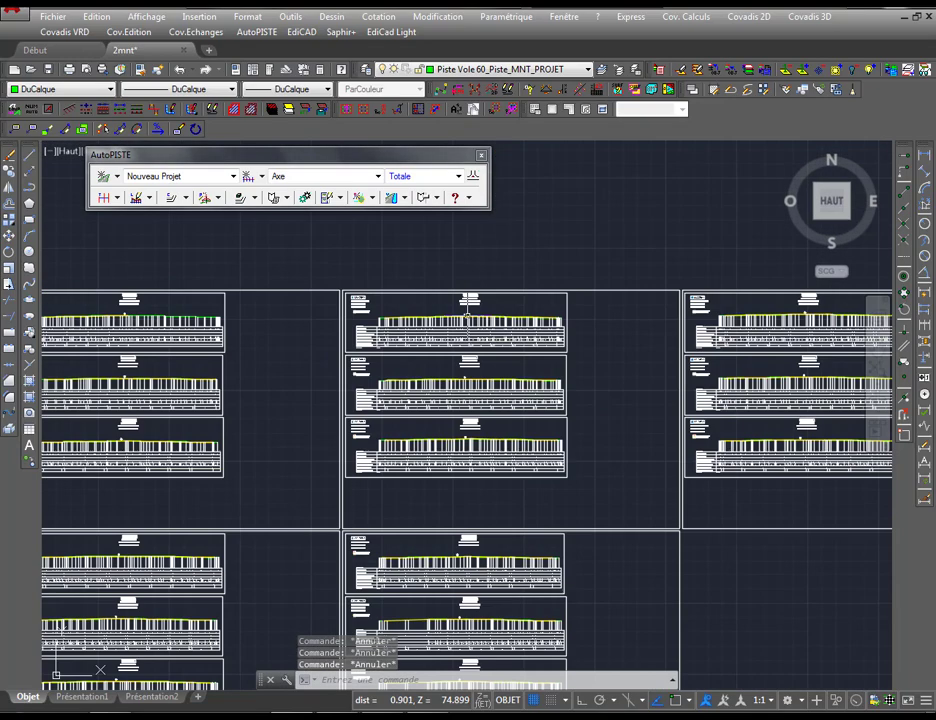
scroll(467, 313, down, 5)
scroll(424, 334, up, 5)
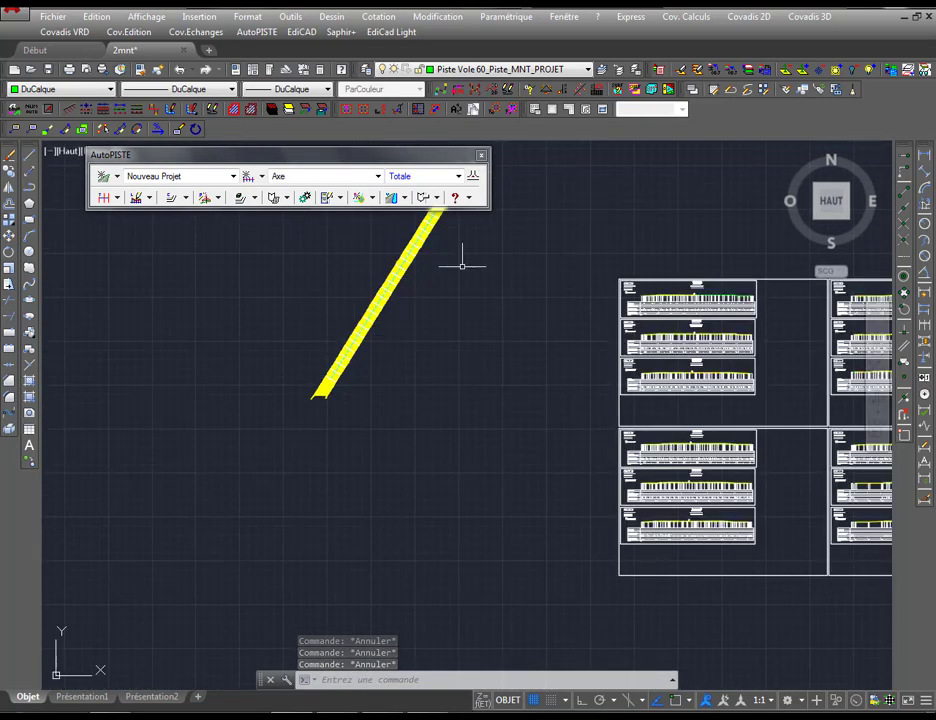
click(534, 110)
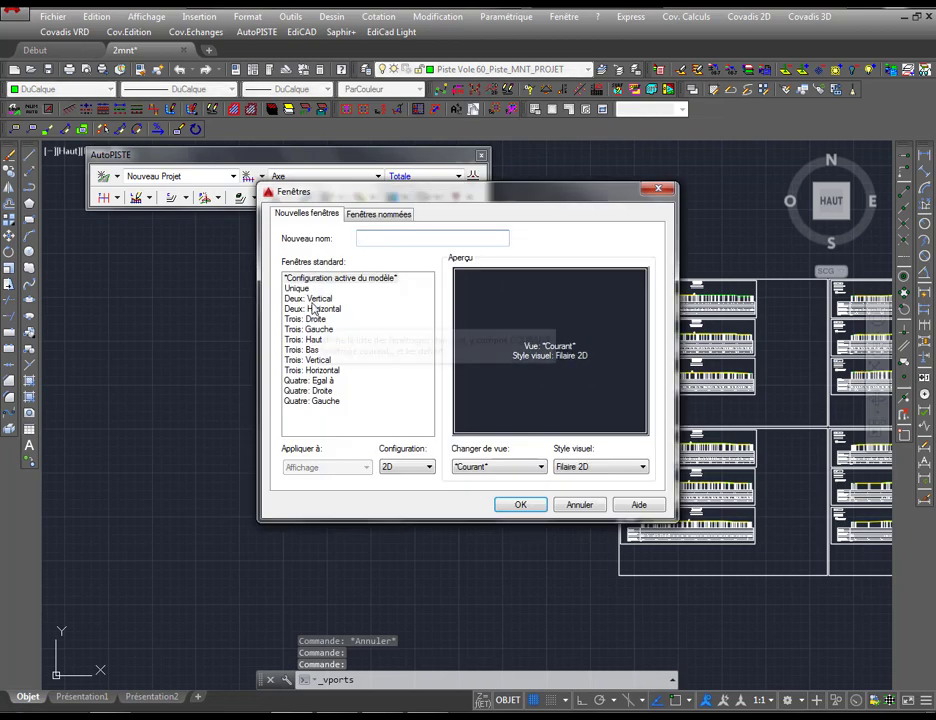
click(310, 298)
key(Escape)
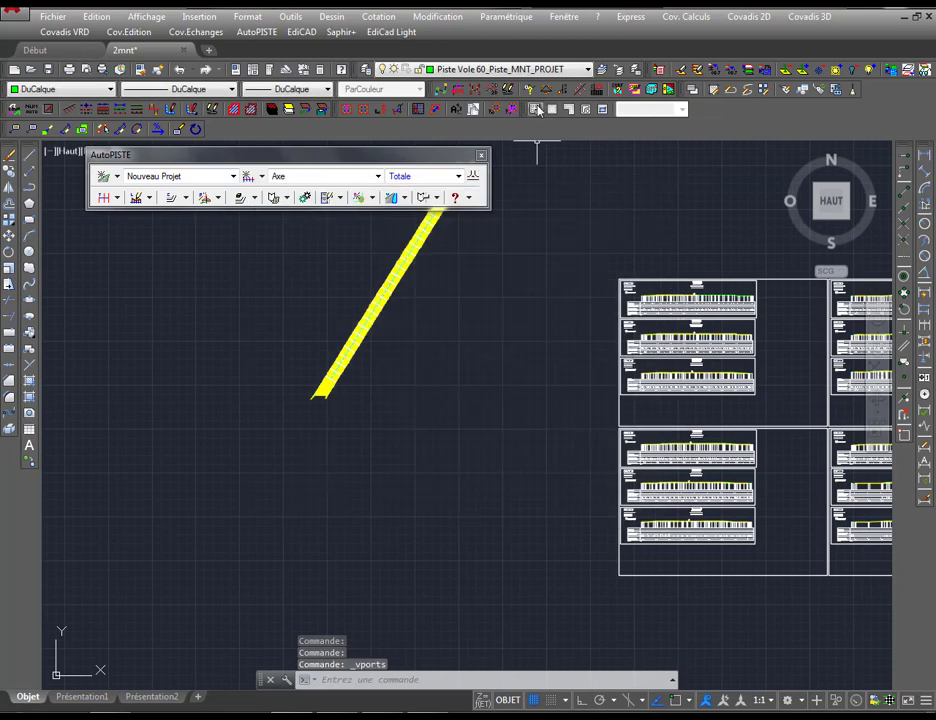
Split the model space into two viewports with the standard "Deux: Vertical" configuration
click(536, 110)
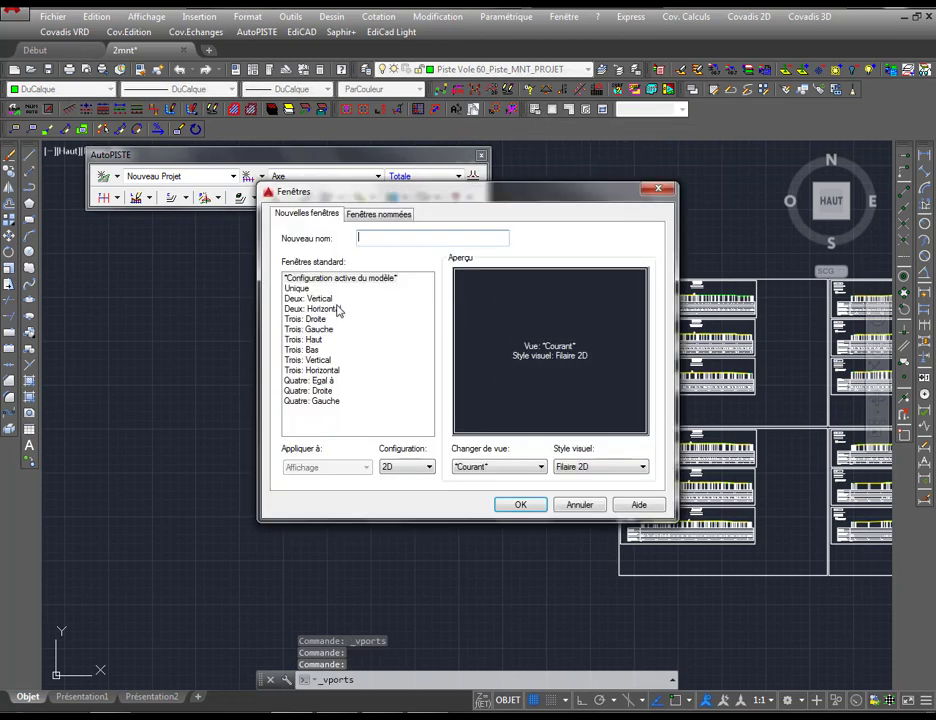
click(310, 298)
click(518, 504)
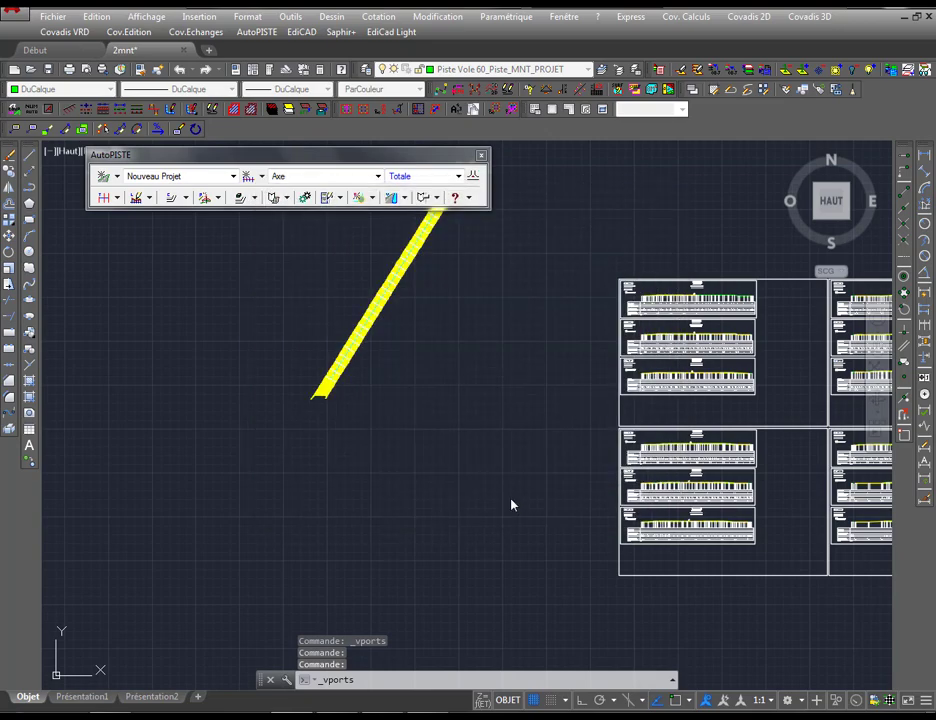
Examine the profile lines and chainage labels along the terrain strip in one of the two viewports
scroll(190, 548, up, 2)
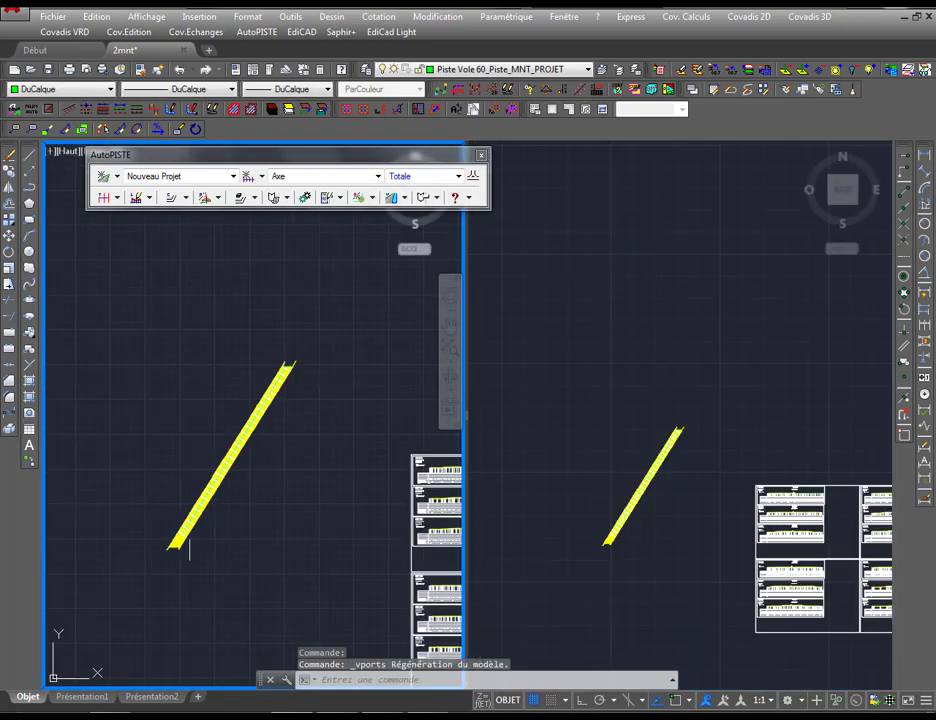
scroll(190, 548, up, 6)
middle_drag(233, 520, 244, 462)
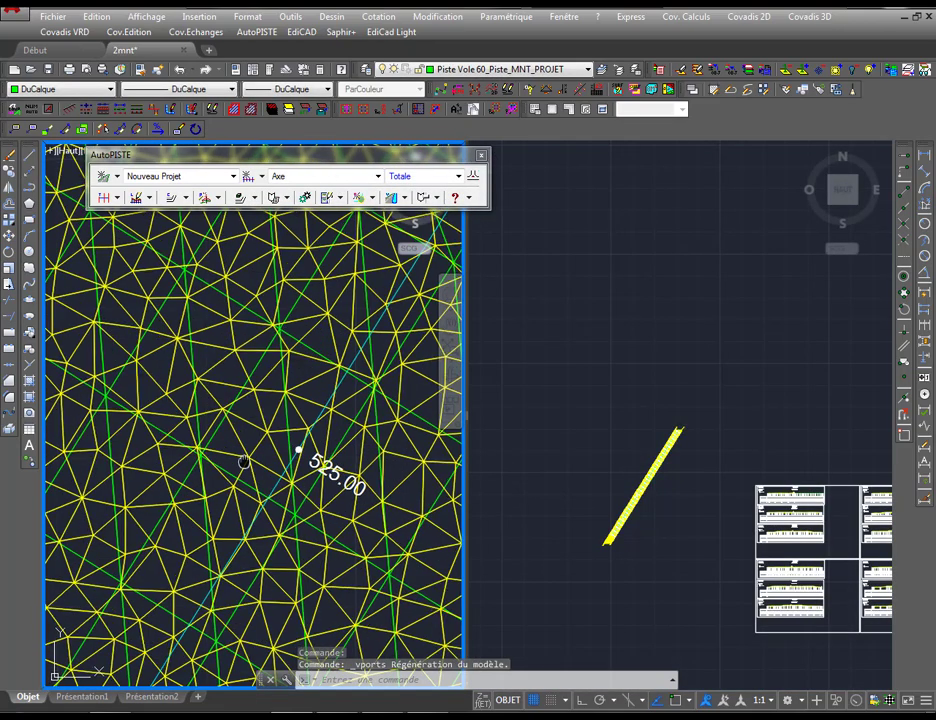
scroll(318, 430, down, 5)
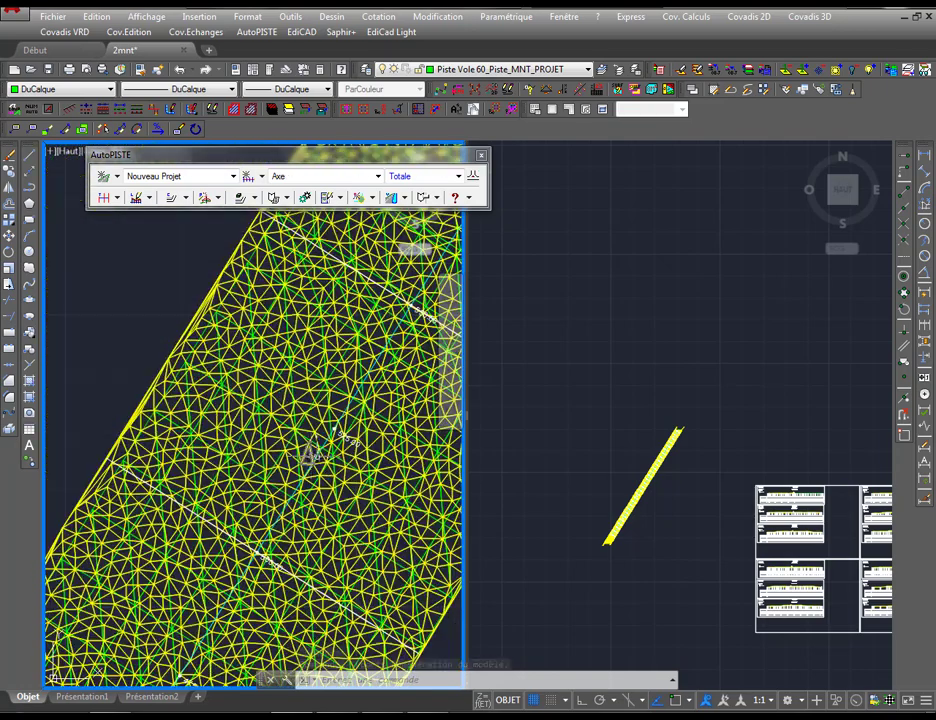
scroll(310, 455, up, 4)
scroll(252, 403, down, 4)
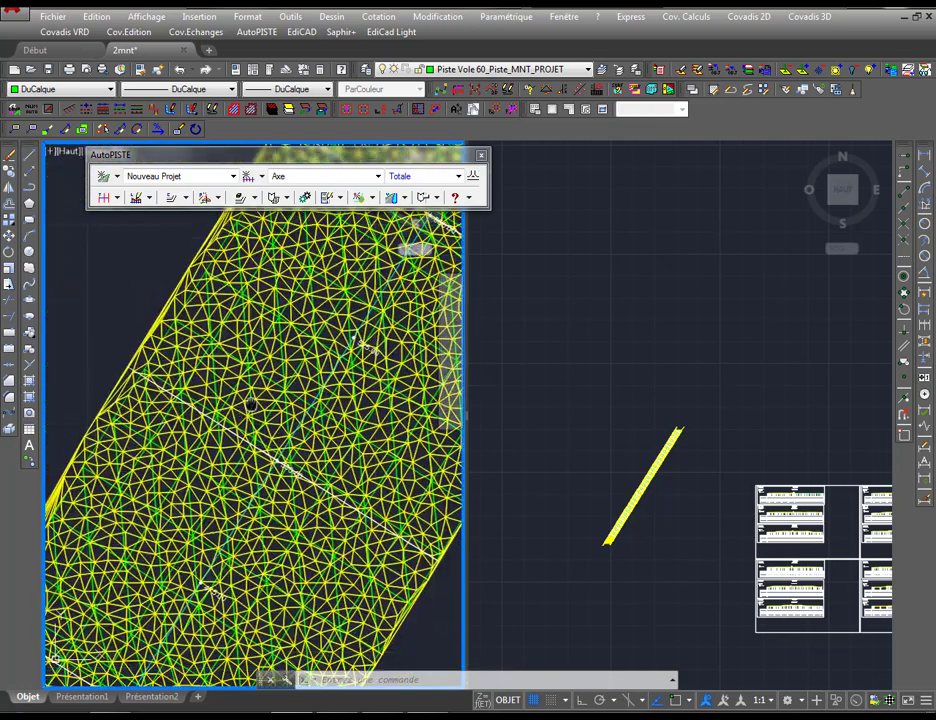
scroll(250, 404, up, 1)
Set the text height of the profile numbers to 5 mm in the tabulation settings and check the profile at chainage 500.00
click(116, 197)
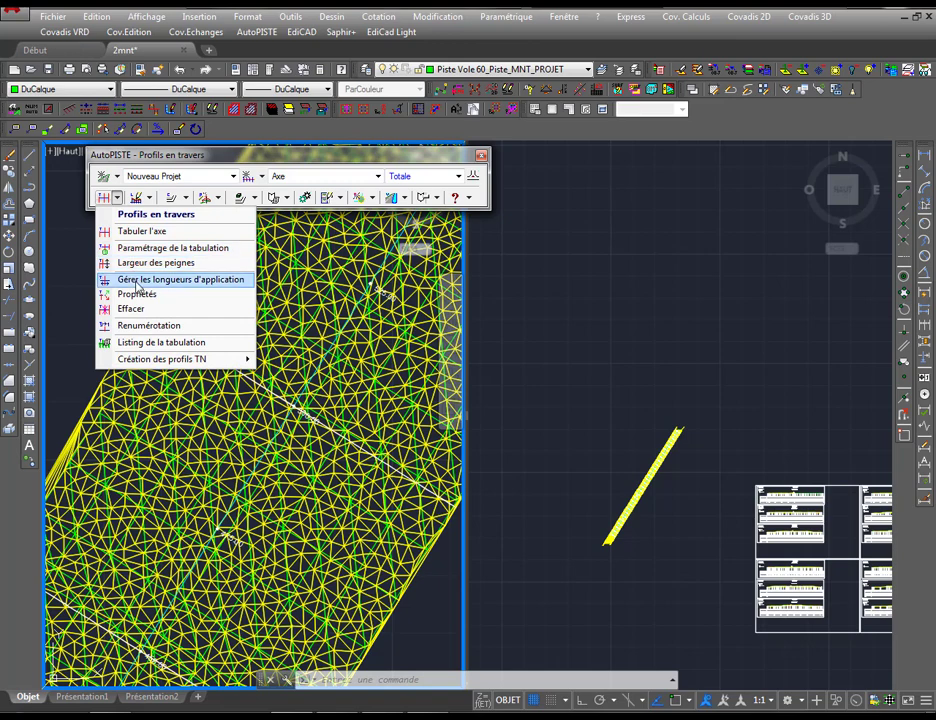
click(137, 250)
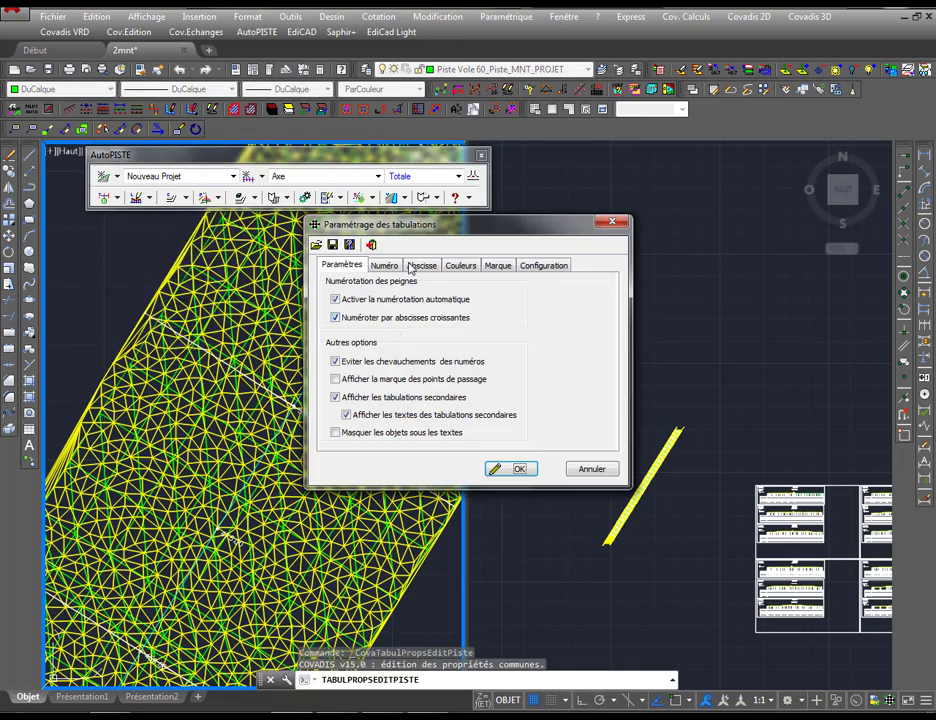
click(384, 265)
double_click(521, 319)
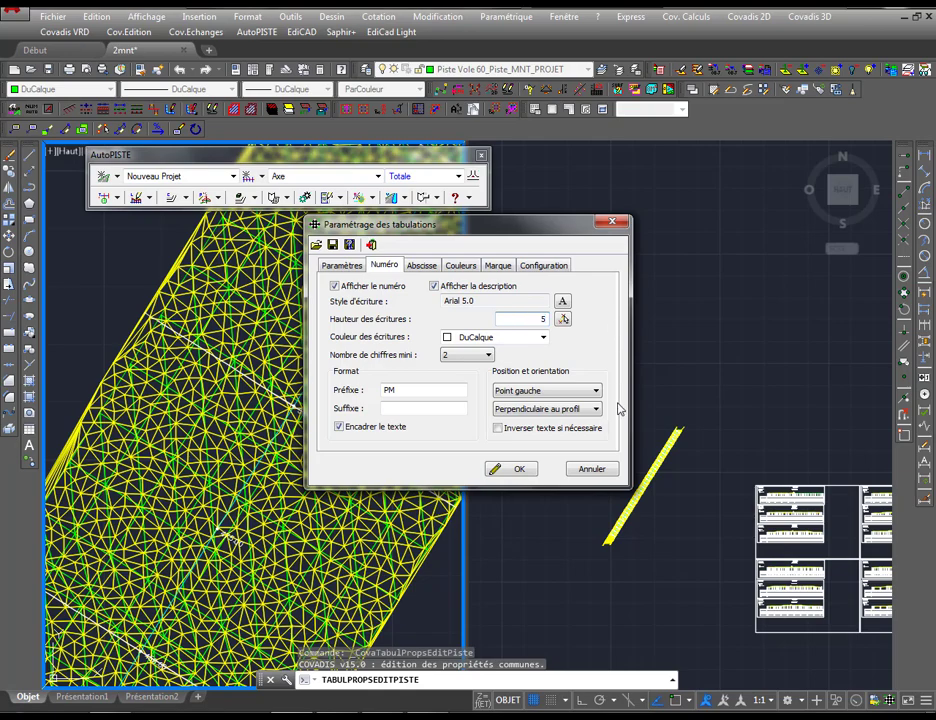
click(514, 471)
scroll(215, 347, up, 4)
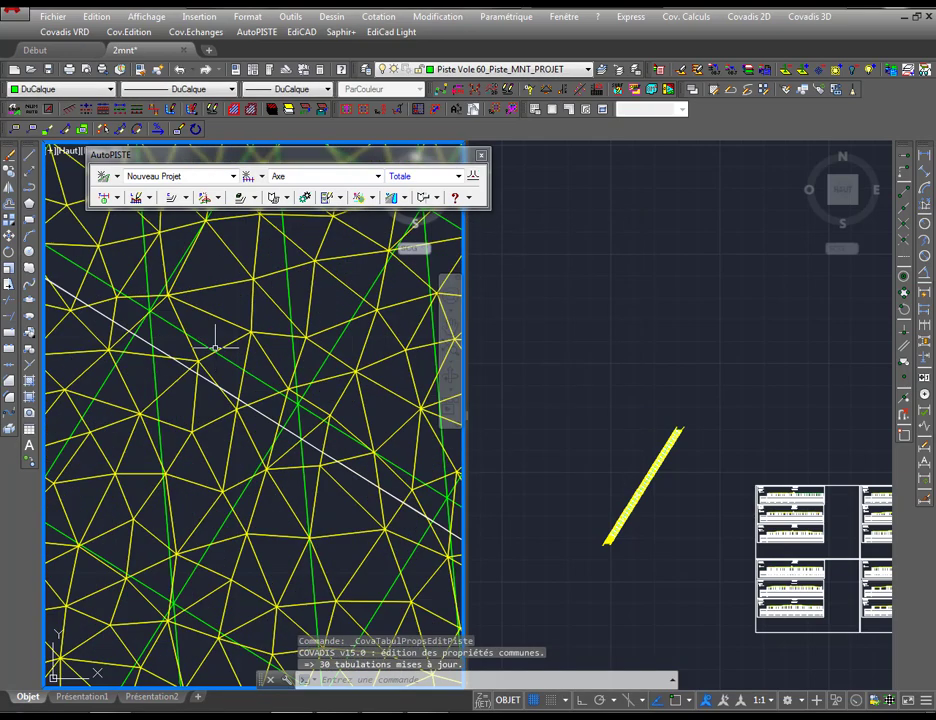
scroll(215, 347, down, 3)
scroll(177, 279, up, 2)
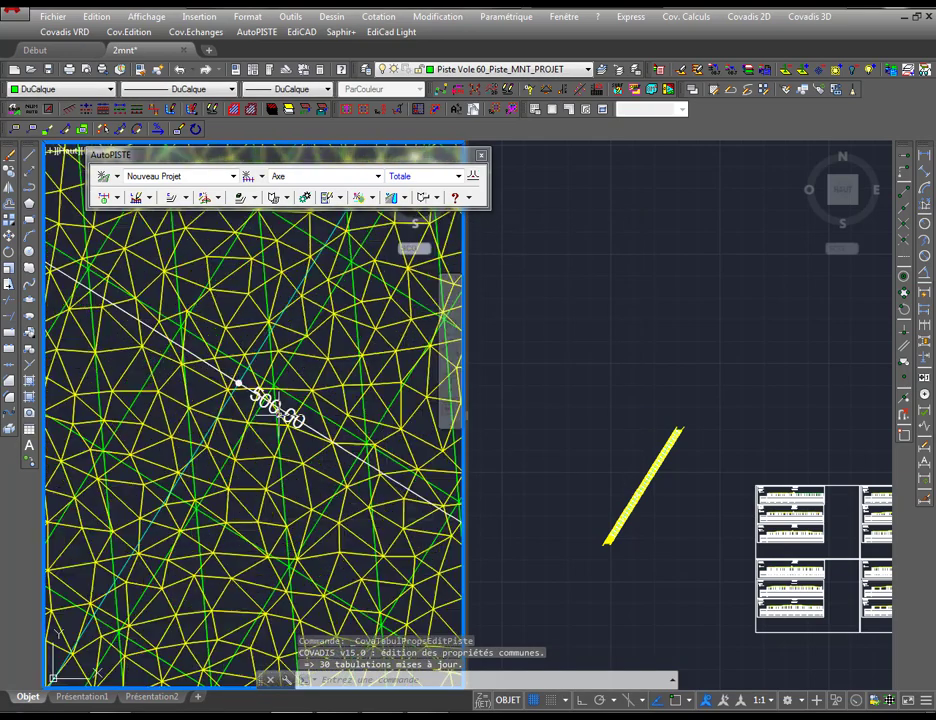
scroll(200, 260, down, 2)
Recheck the profile number text height in the tabulation settings, reapply them, and locate the PM11 label on the terrain
click(116, 197)
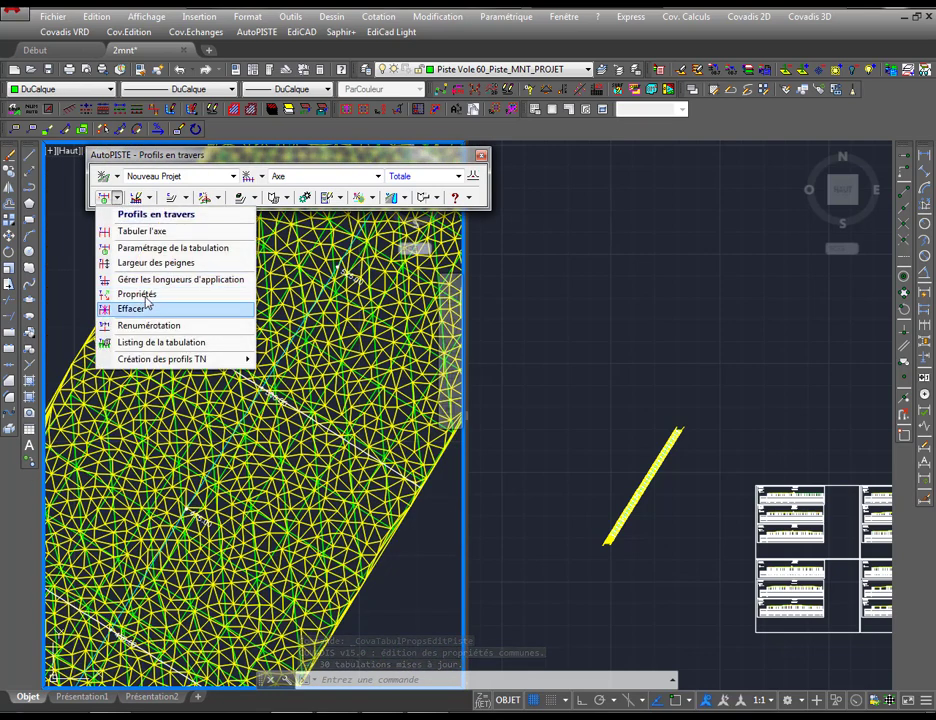
click(170, 247)
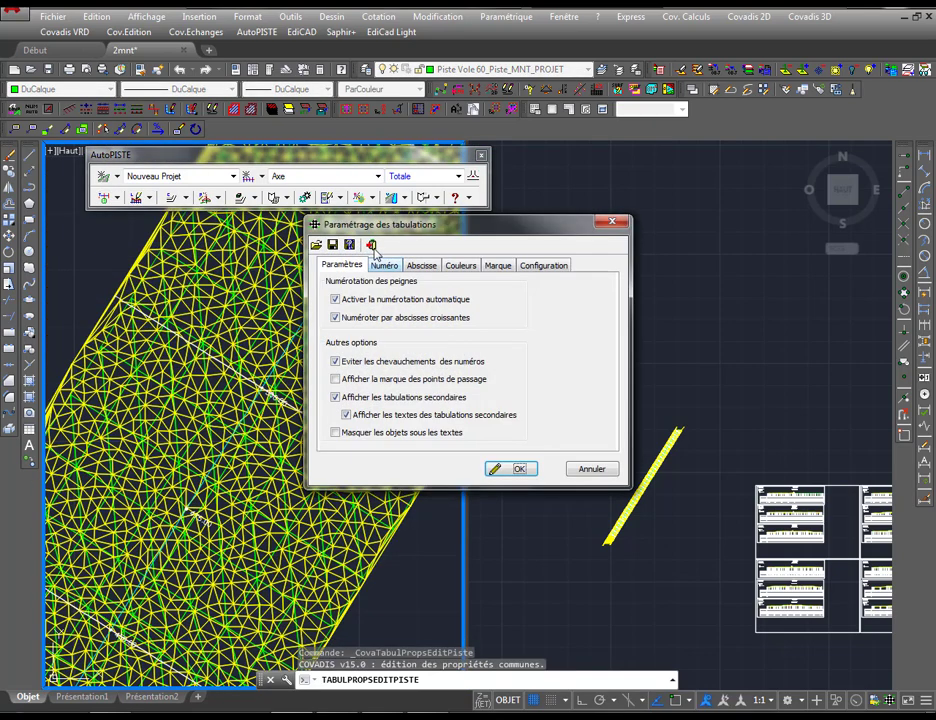
click(384, 265)
double_click(510, 320)
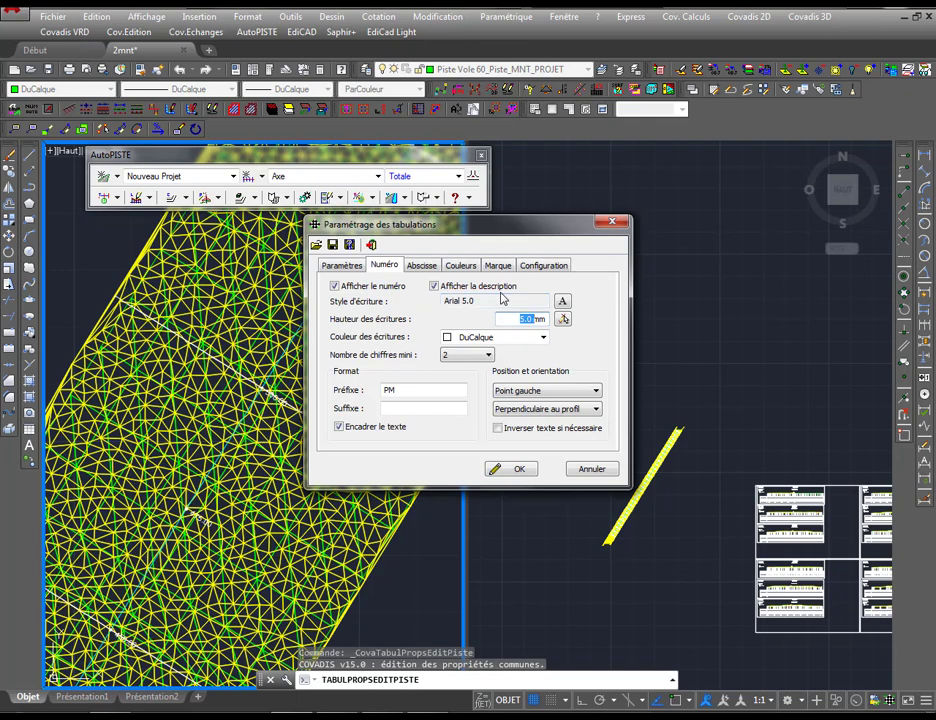
click(512, 469)
scroll(222, 450, up, 5)
scroll(178, 335, down, 4)
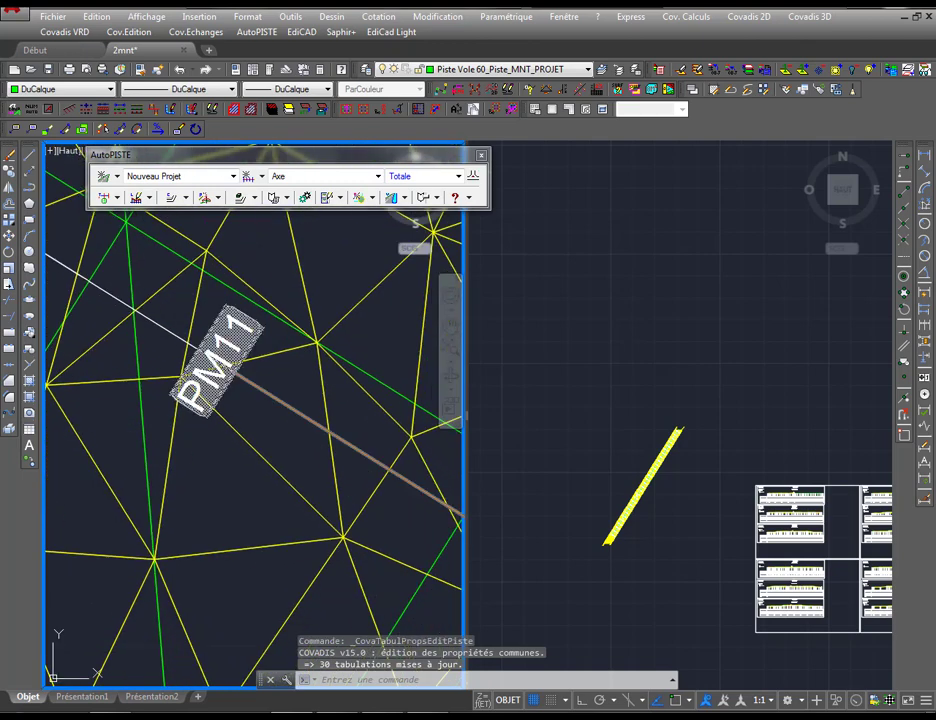
Look through the drawn profile sheets in the second viewport for the profile matching the PM11 line on the terrain
click(612, 524)
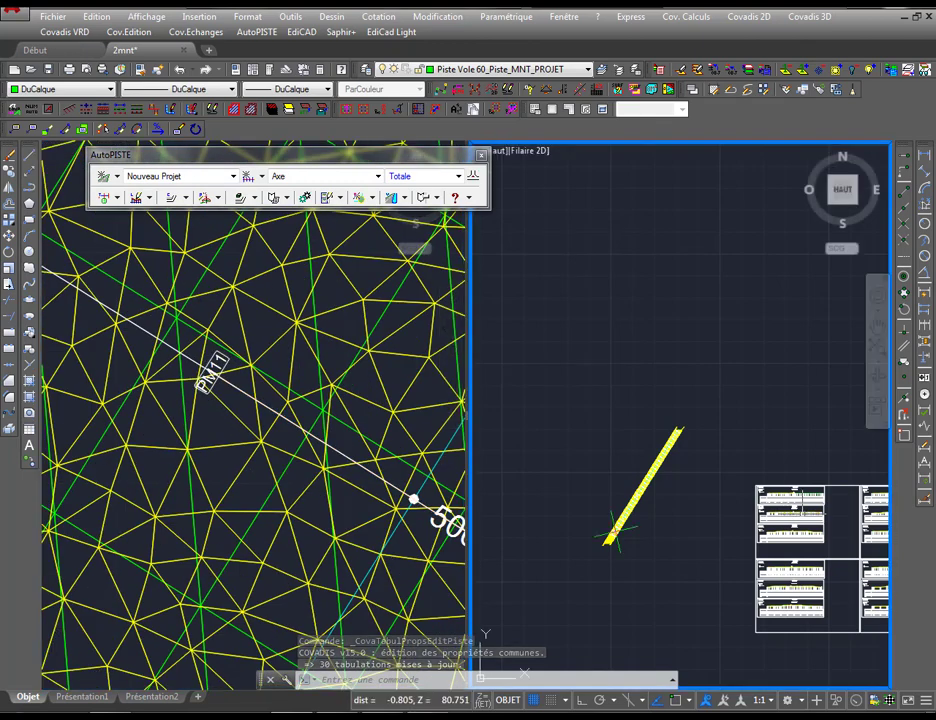
scroll(693, 537, up, 10)
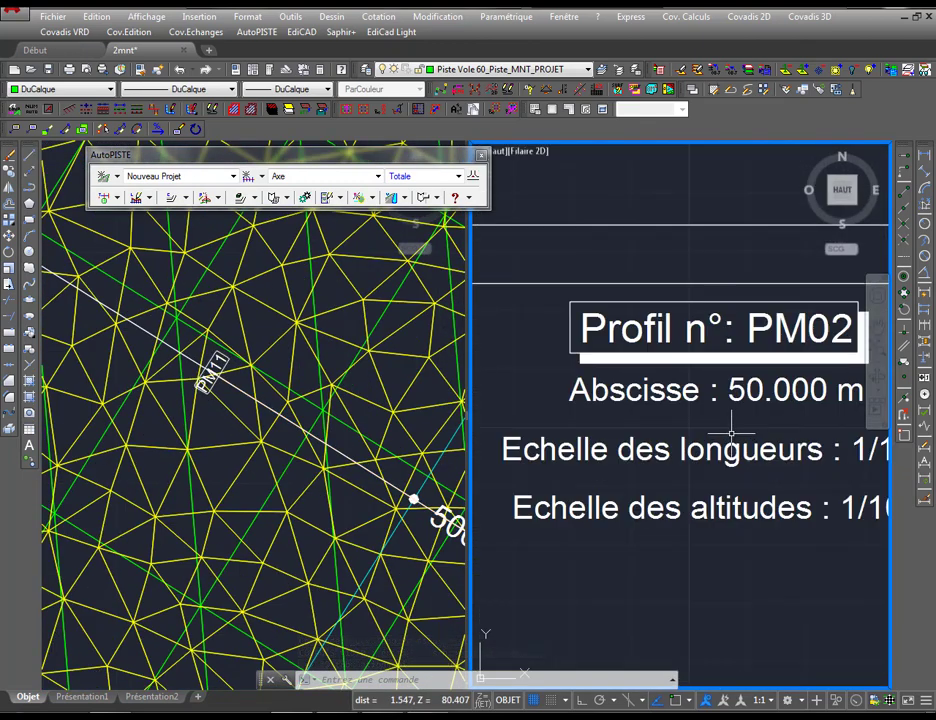
scroll(720, 450, down, 6)
scroll(608, 333, up, 6)
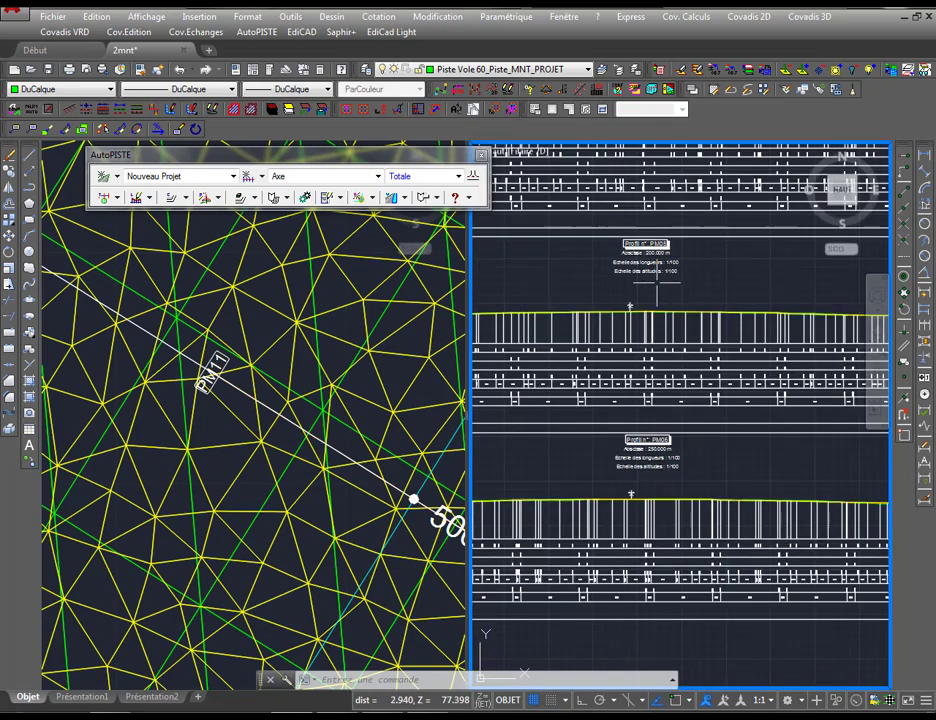
scroll(604, 388, down, 8)
scroll(696, 401, up, 6)
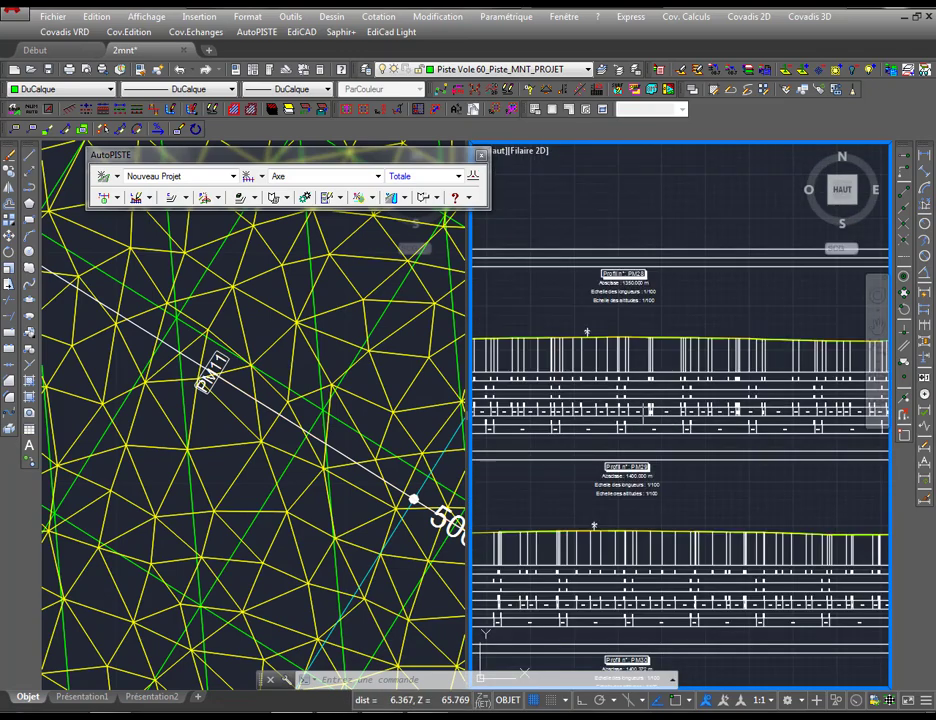
scroll(497, 223, down, 8)
scroll(662, 335, up, 7)
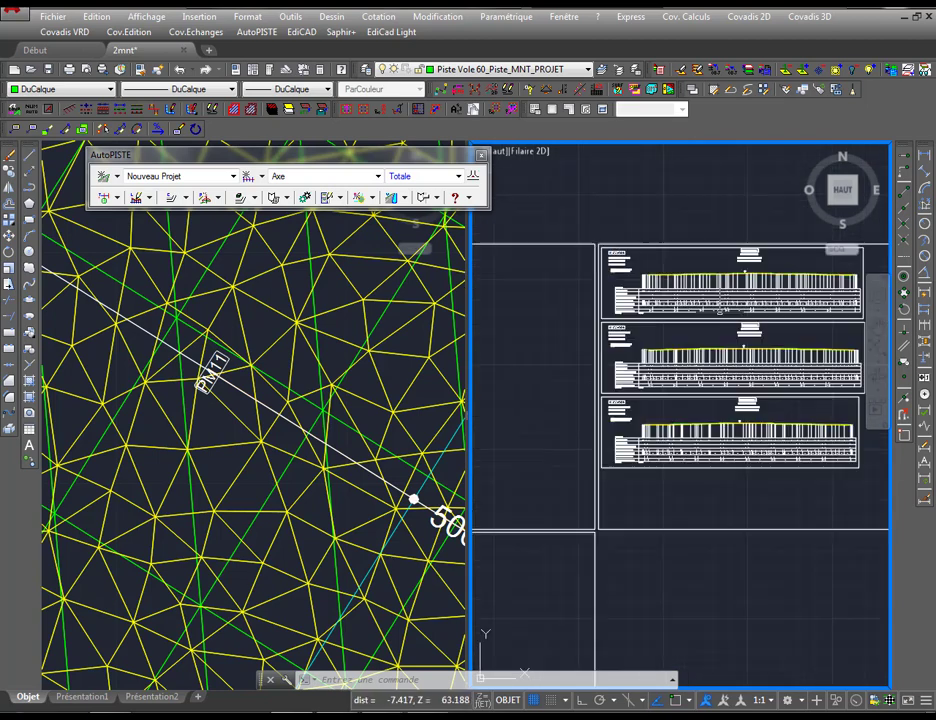
scroll(684, 336, down, 5)
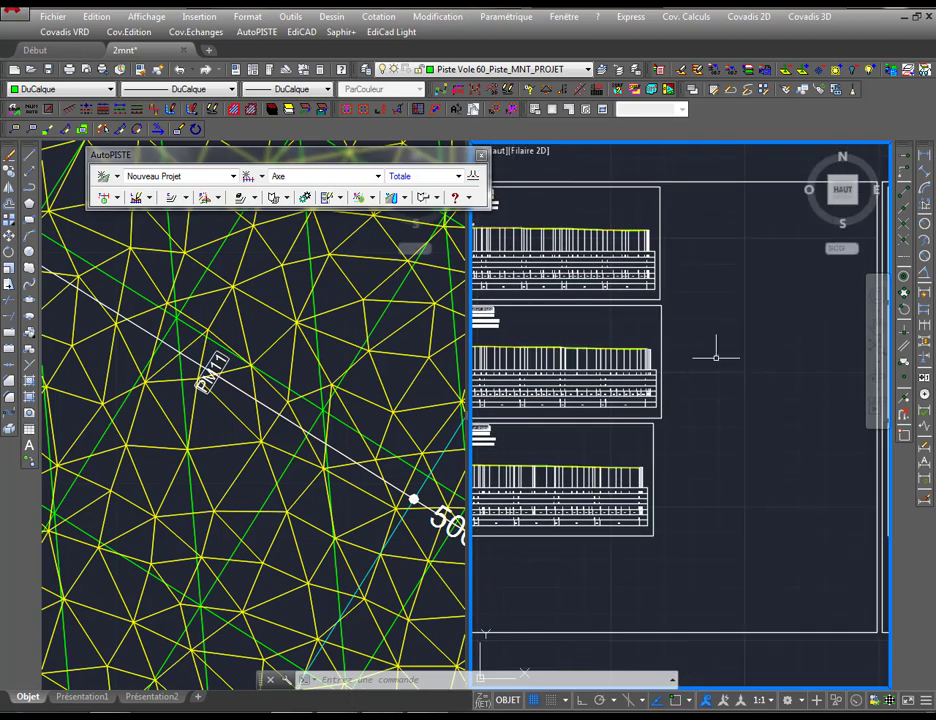
scroll(654, 334, up, 6)
scroll(779, 332, down, 6)
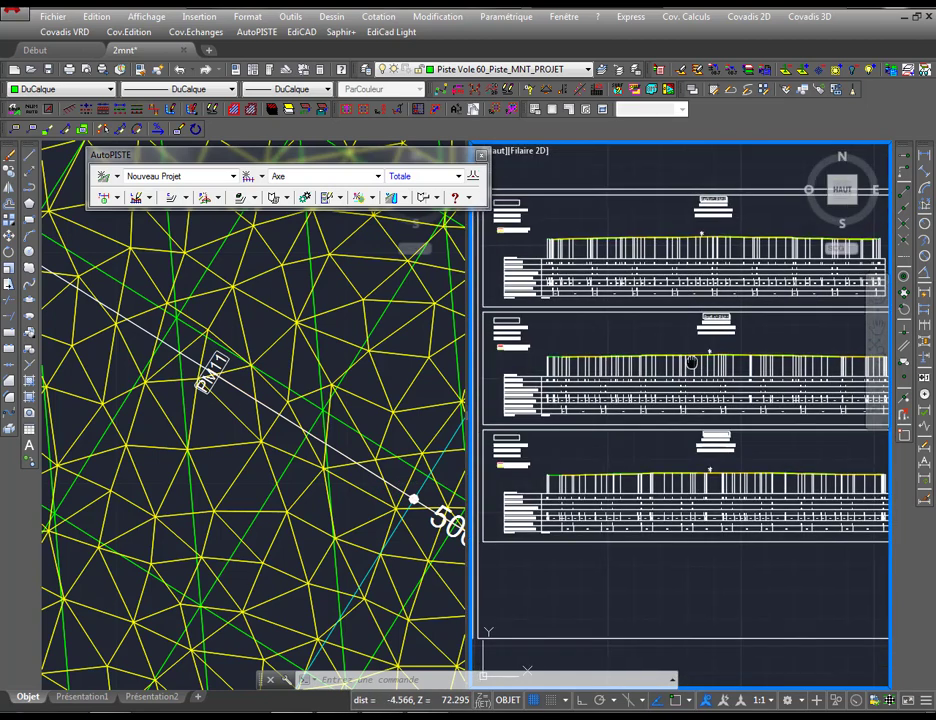
scroll(213, 374, down, 4)
scroll(213, 374, up, 2)
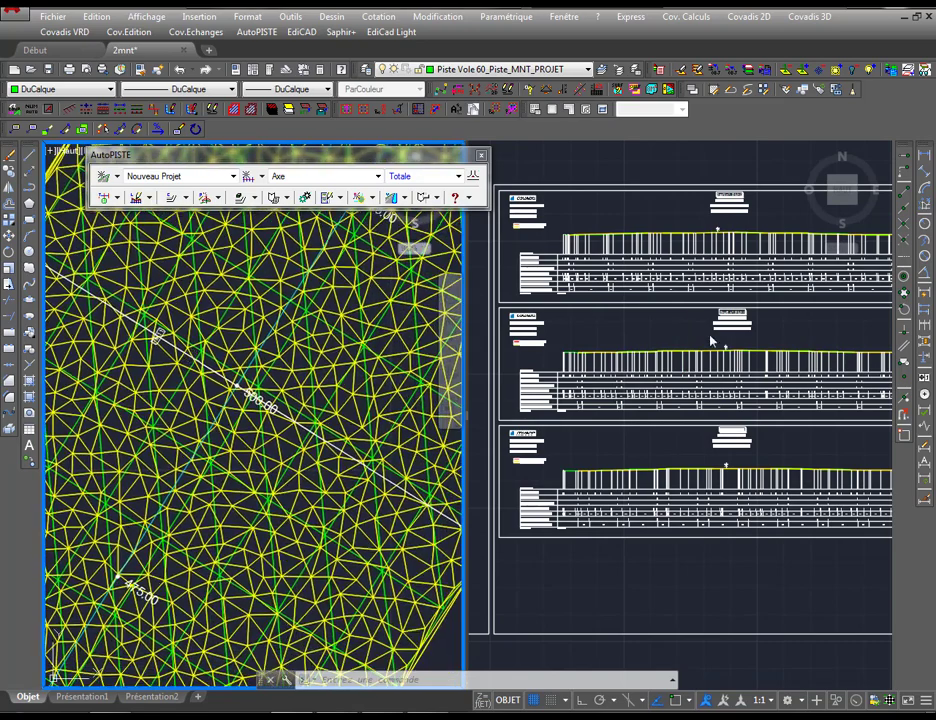
Frame a sheet of three profiles in one viewport and the profile line at chainage 500.00 in the other
click(627, 352)
middle_drag(640, 400, 713, 402)
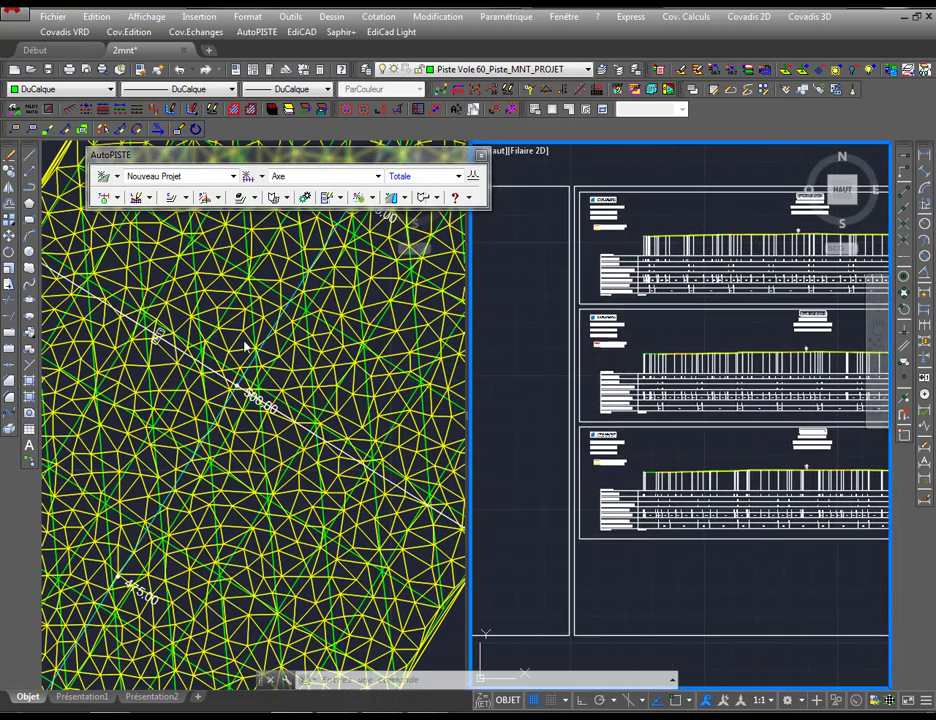
click(246, 345)
scroll(218, 344, down, 4)
scroll(218, 343, up, 2)
click(673, 349)
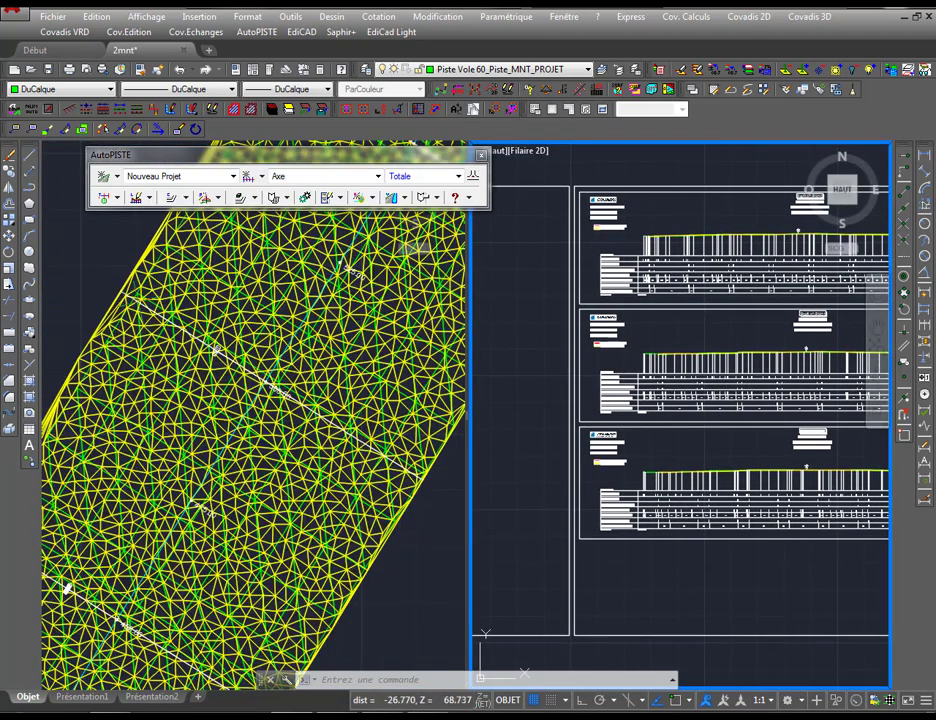
Examine the yellow hatched area at the start of the middle profile and compare it with the line's end on the terrain
scroll(673, 349, up, 6)
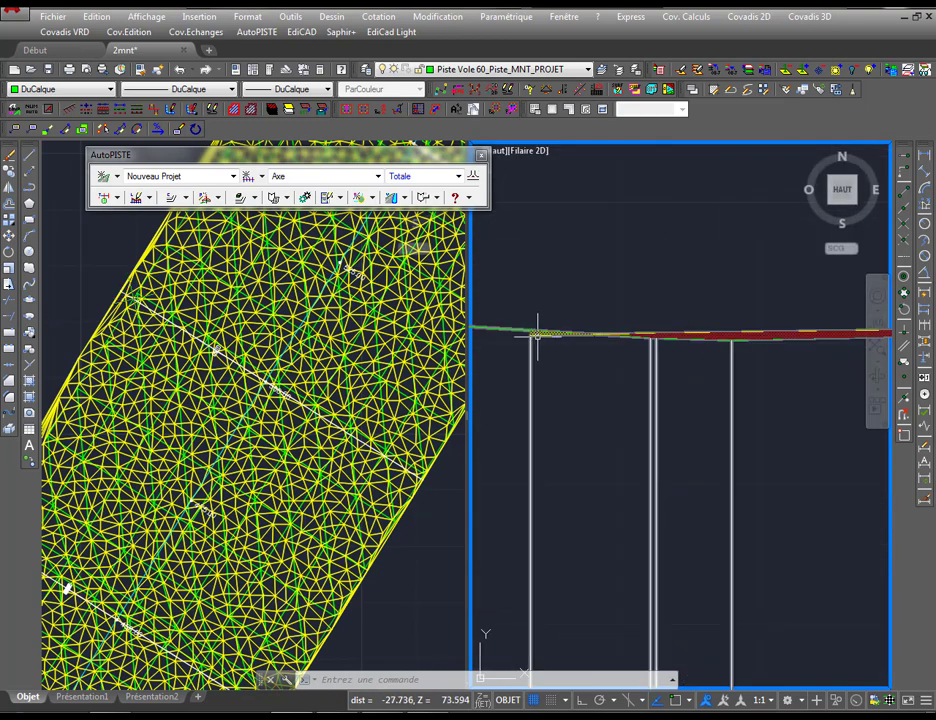
scroll(530, 333, up, 6)
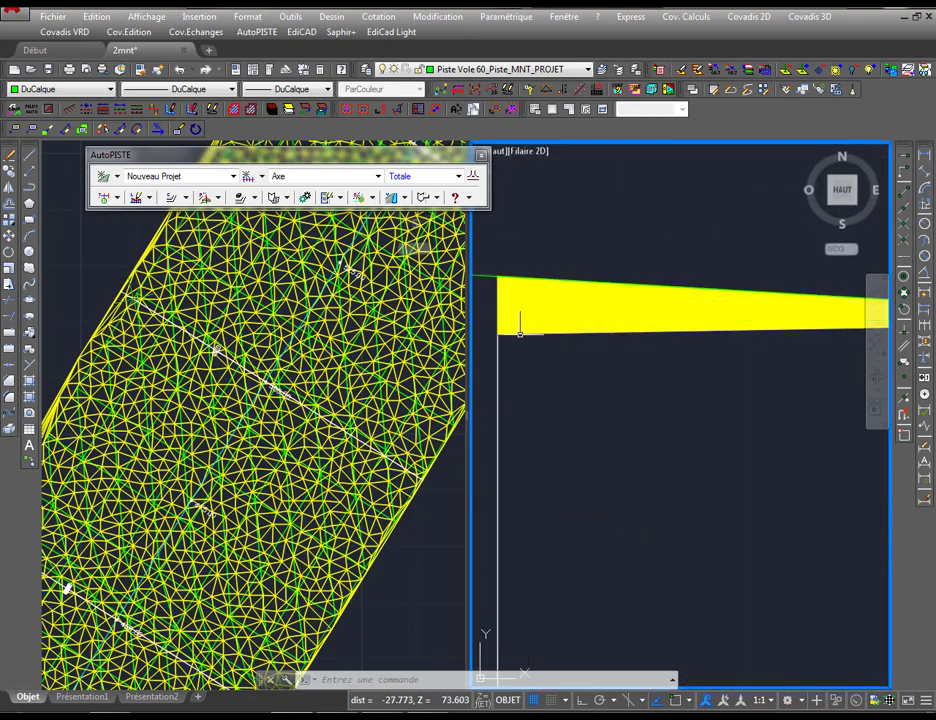
middle_drag(520, 338, 655, 324)
click(165, 248)
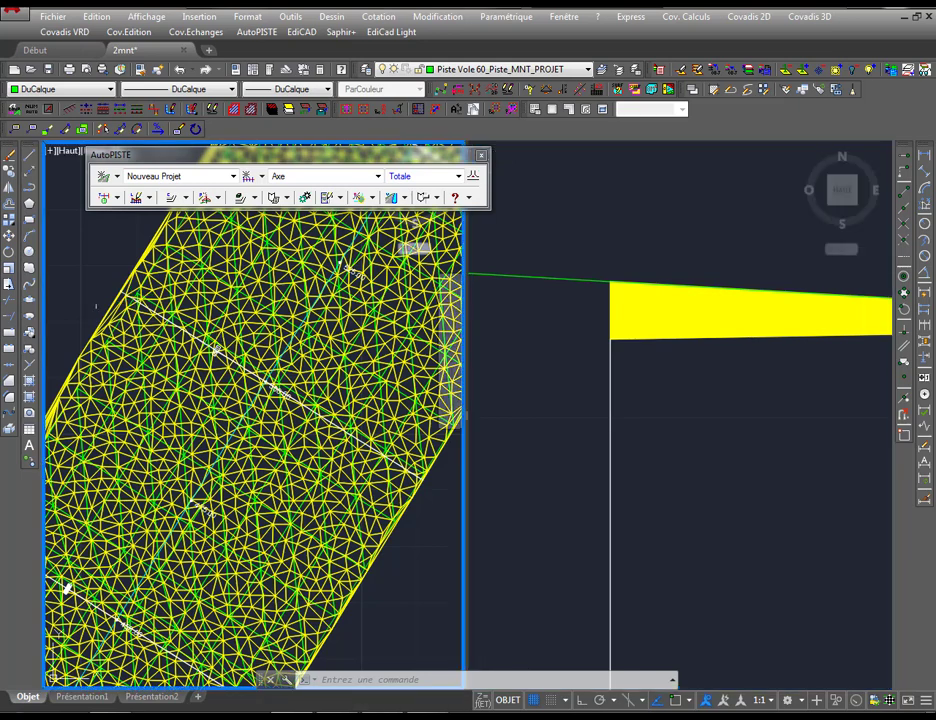
scroll(163, 298, up, 5)
scroll(163, 298, up, 3)
scroll(163, 309, down, 1)
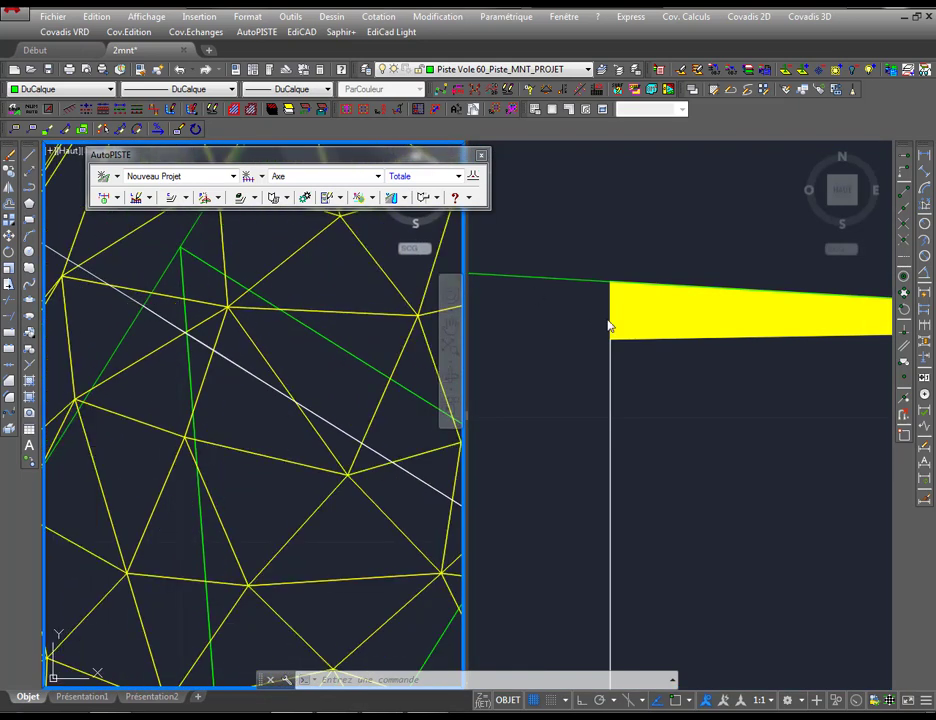
click(612, 321)
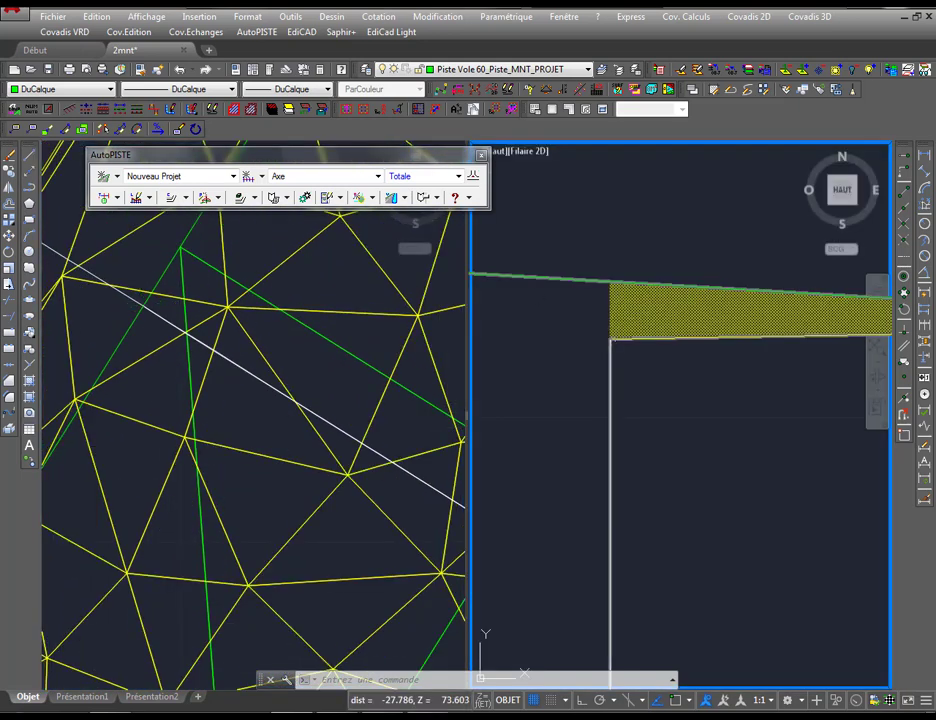
Follow the drawn profile to its axis marker and compare it with the profile lines along the terrain strip
scroll(612, 330, down, 5)
middle_drag(716, 330, 544, 320)
scroll(756, 313, down, 6)
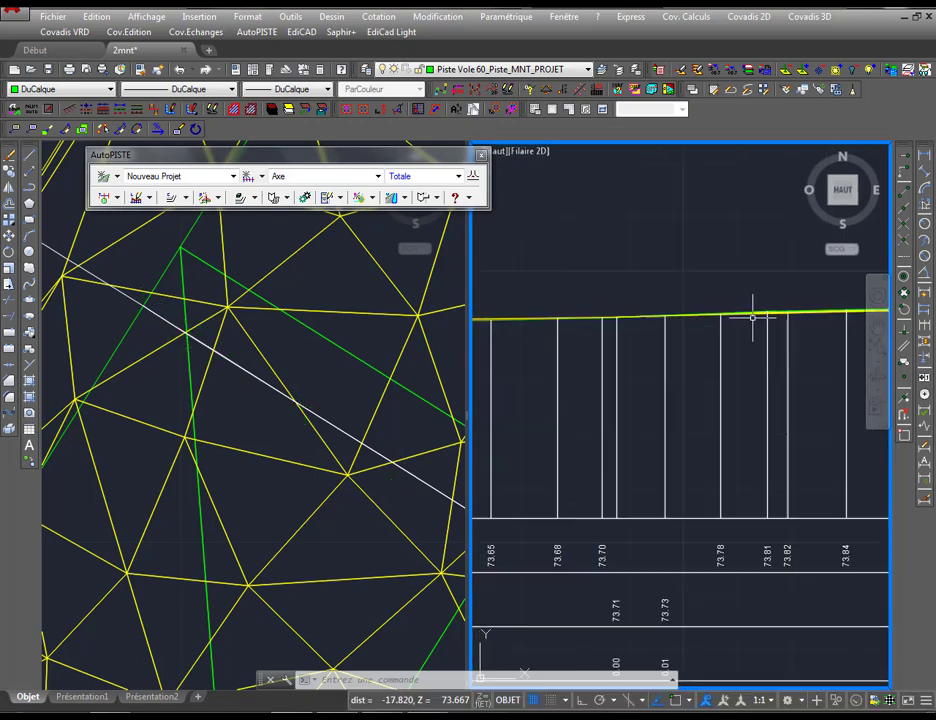
scroll(676, 285, up, 4)
click(318, 328)
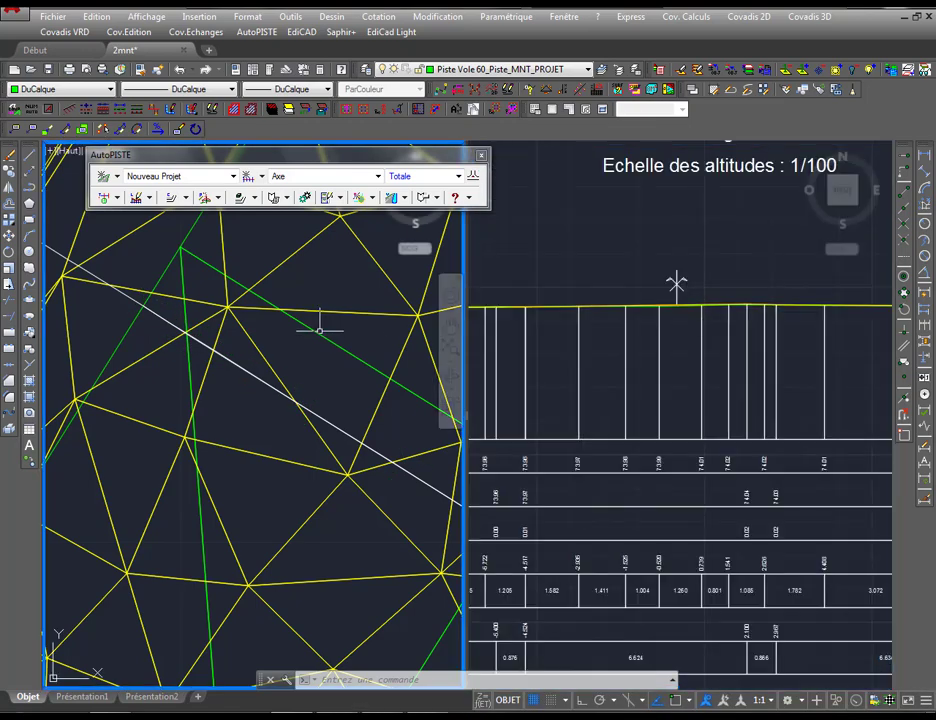
scroll(318, 328, down, 6)
scroll(413, 581, up, 2)
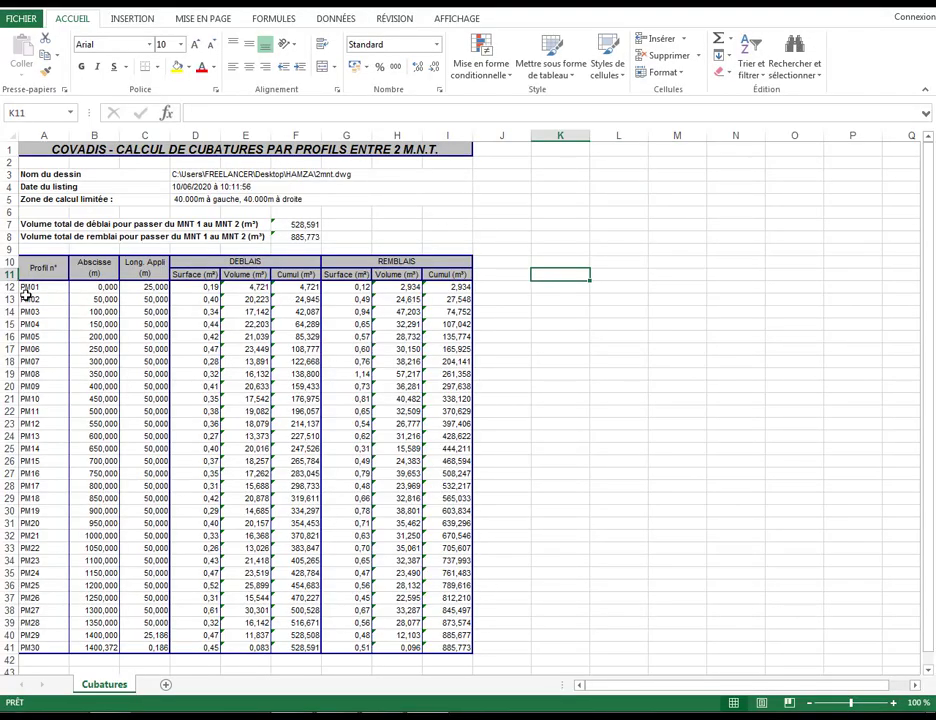
Review the chainages, application lengths, cut areas and cut volume formula in the Excel Cubatures report, then return to the drawing
scroll(90, 340, down, 5)
scroll(96, 220, up, 2)
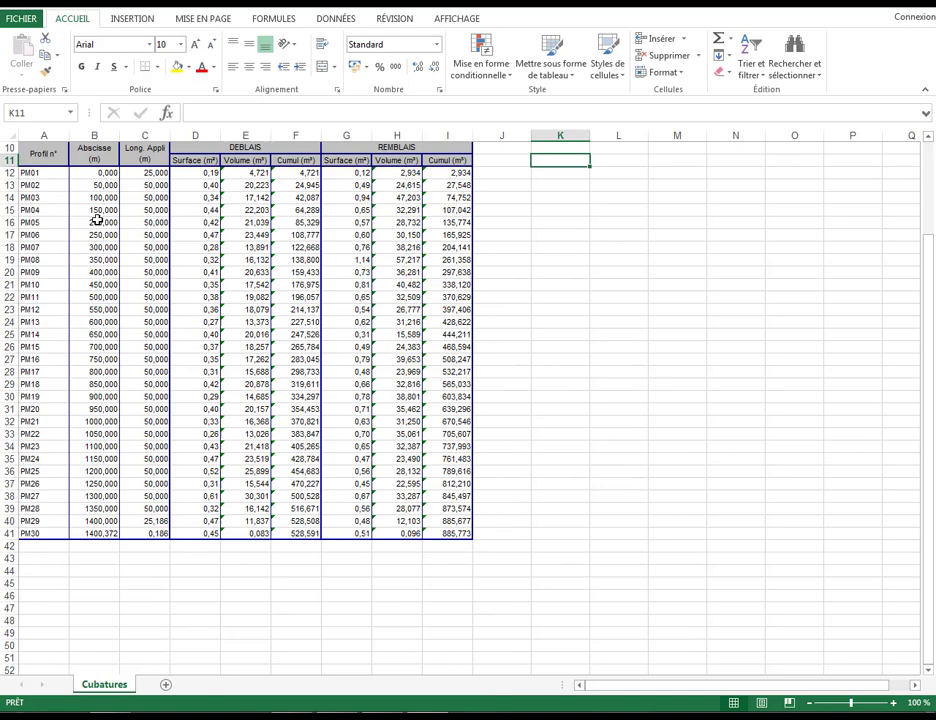
click(14, 173)
click(98, 173)
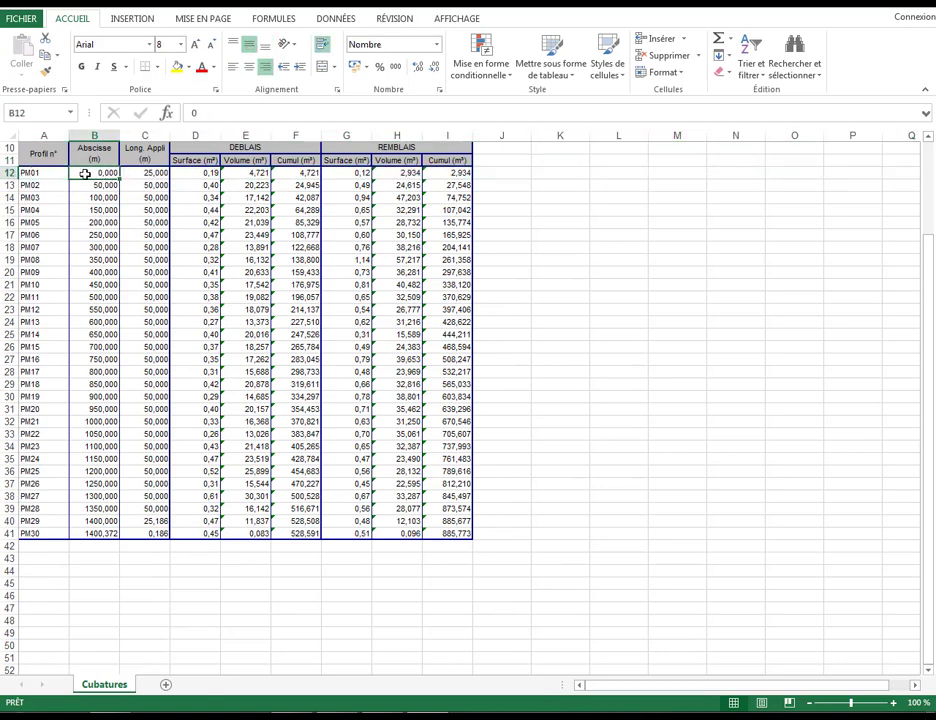
click(157, 174)
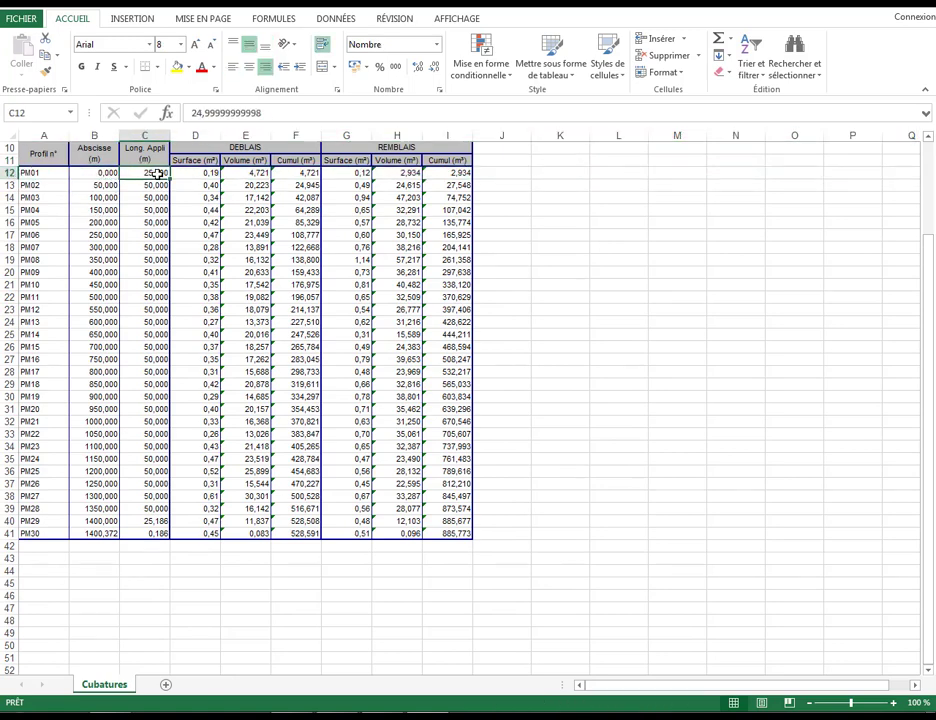
drag(152, 186, 152, 285)
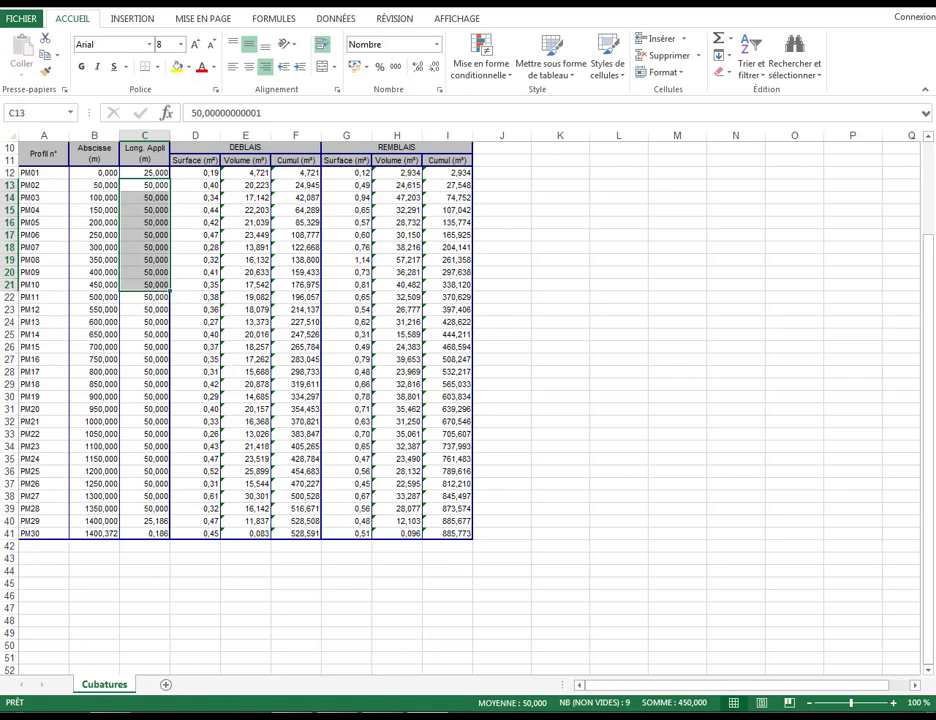
click(199, 195)
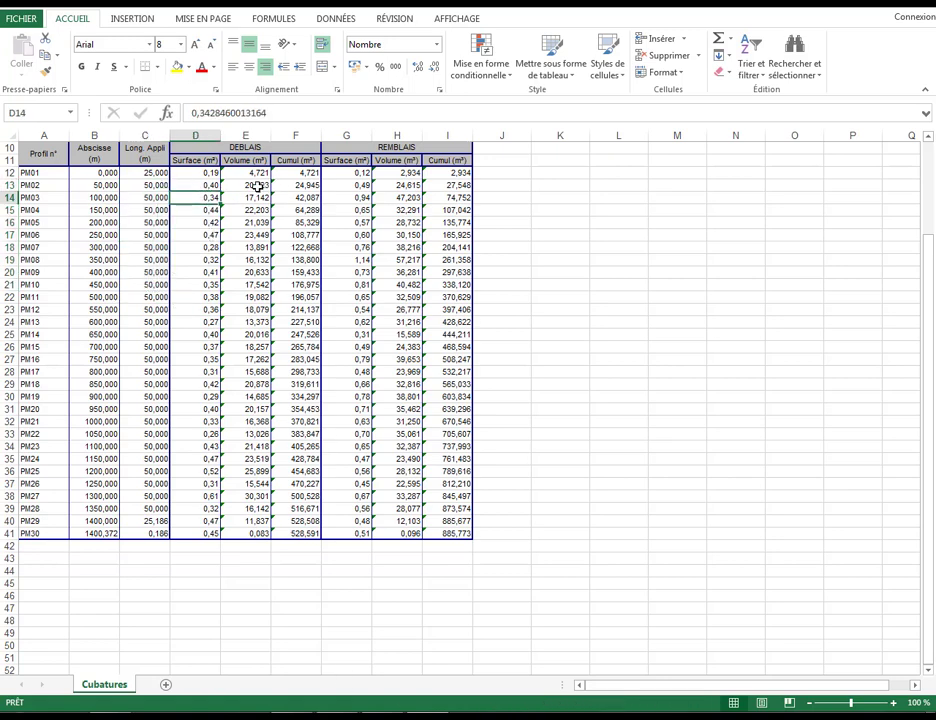
click(258, 186)
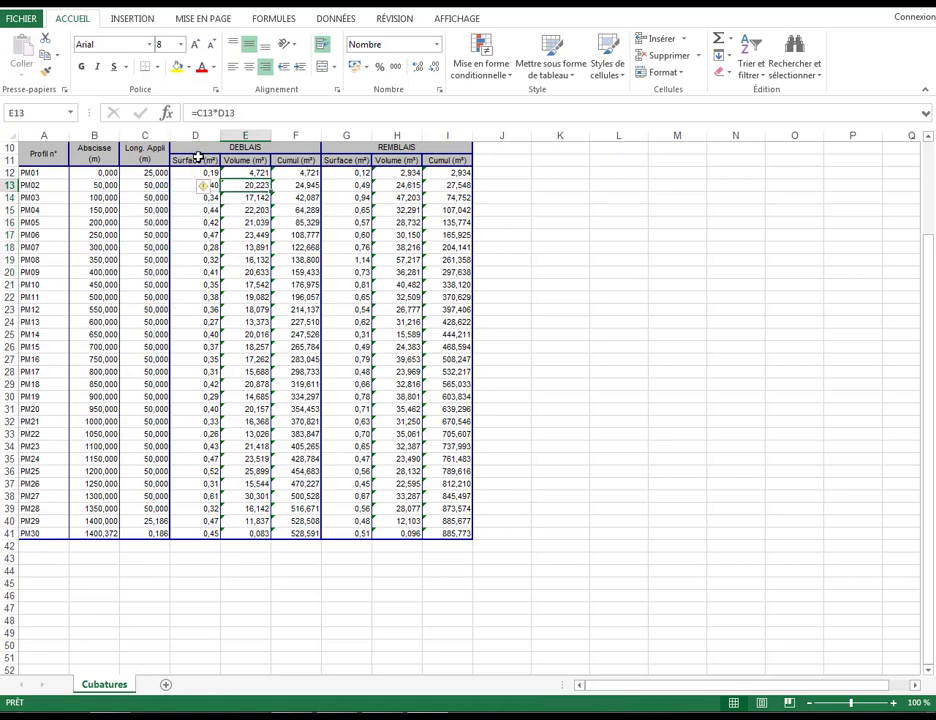
scroll(319, 327, up, 3)
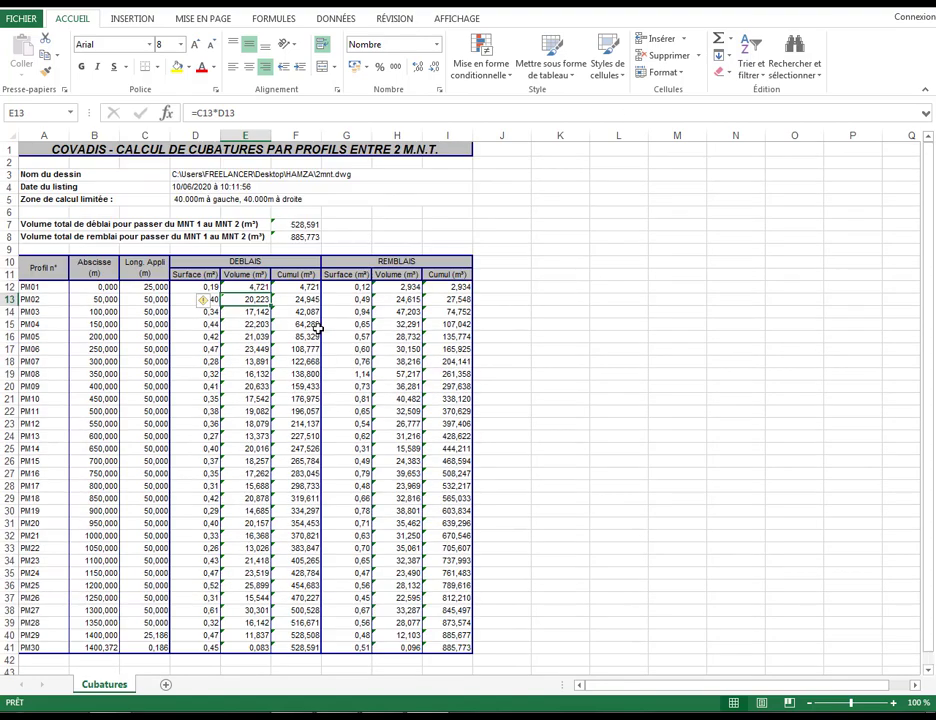
click(881, 10)
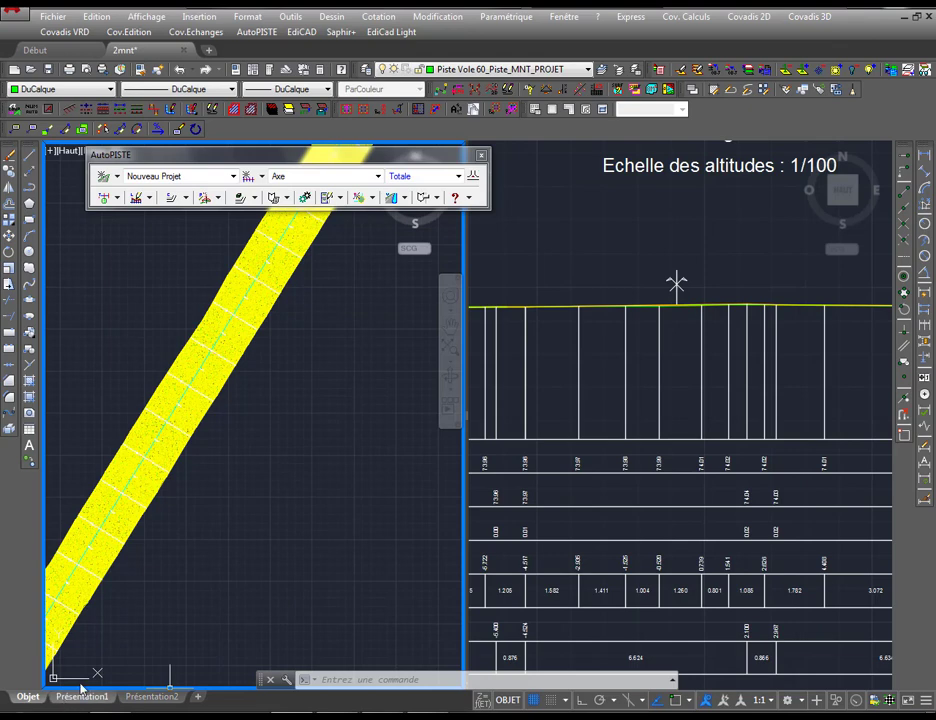
Clear the selection on the terrain strip and restore the model space to a single viewport
click(245, 316)
scroll(312, 323, down, 3)
scroll(303, 317, up, 5)
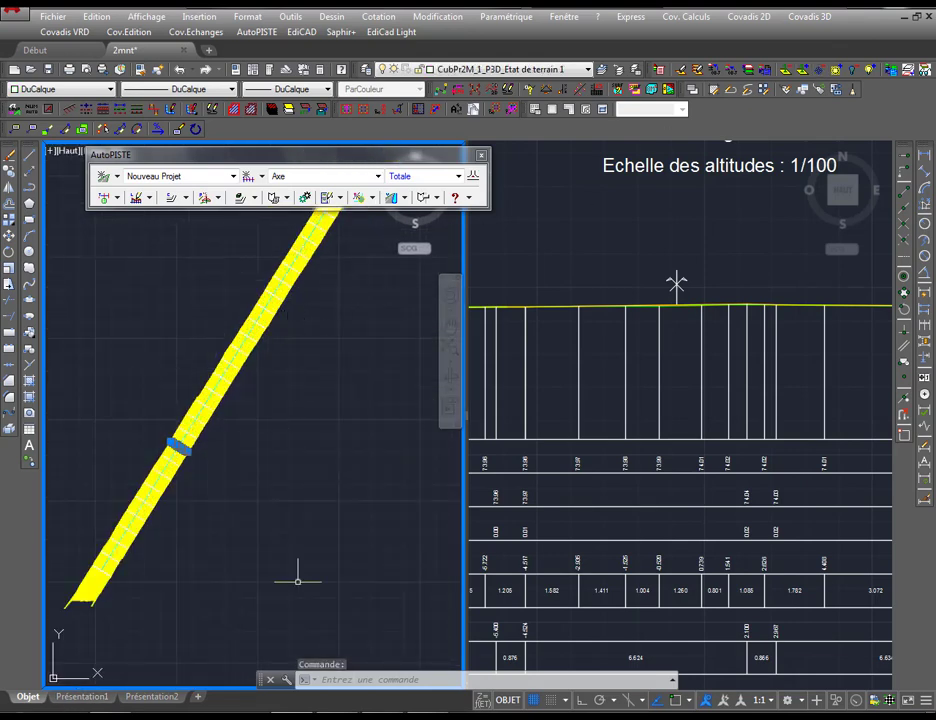
key(Escape)
click(552, 109)
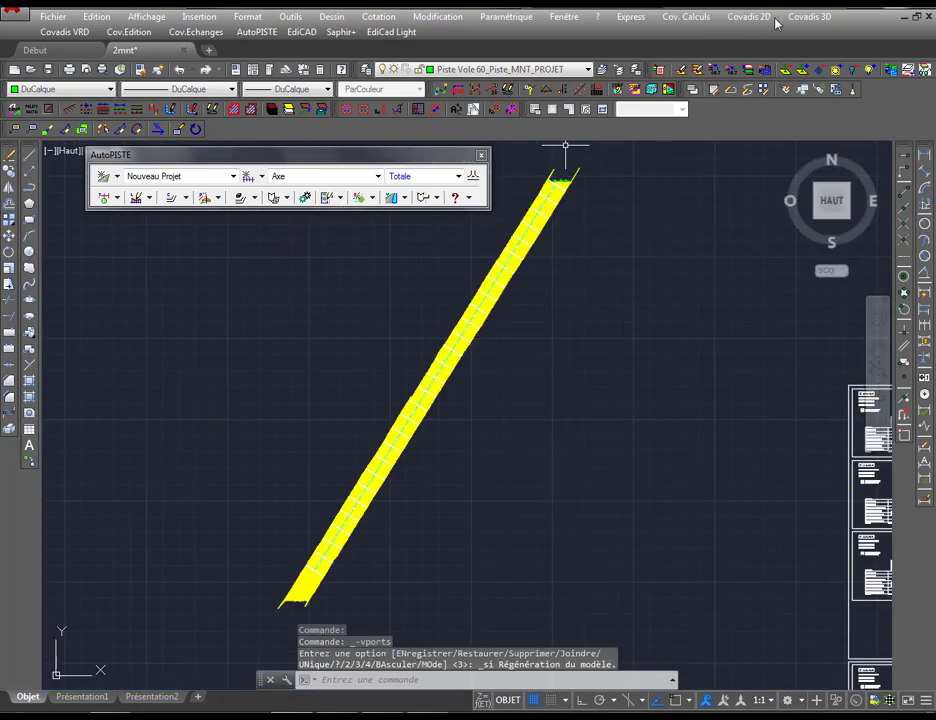
click(762, 16)
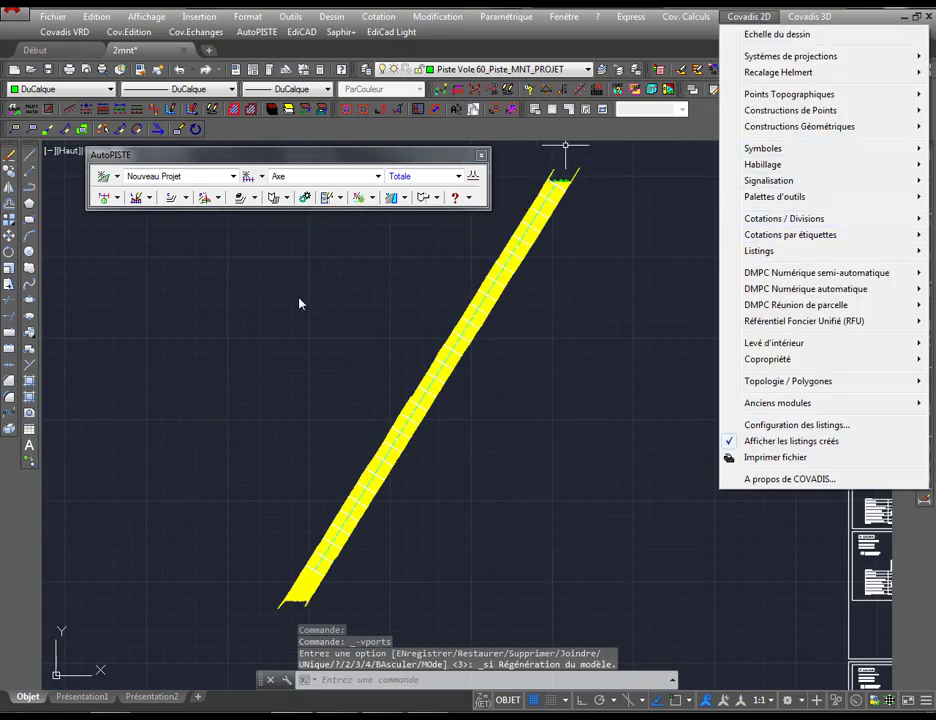
click(366, 292)
key(Escape)
scroll(424, 286, up, 4)
scroll(443, 297, down, 3)
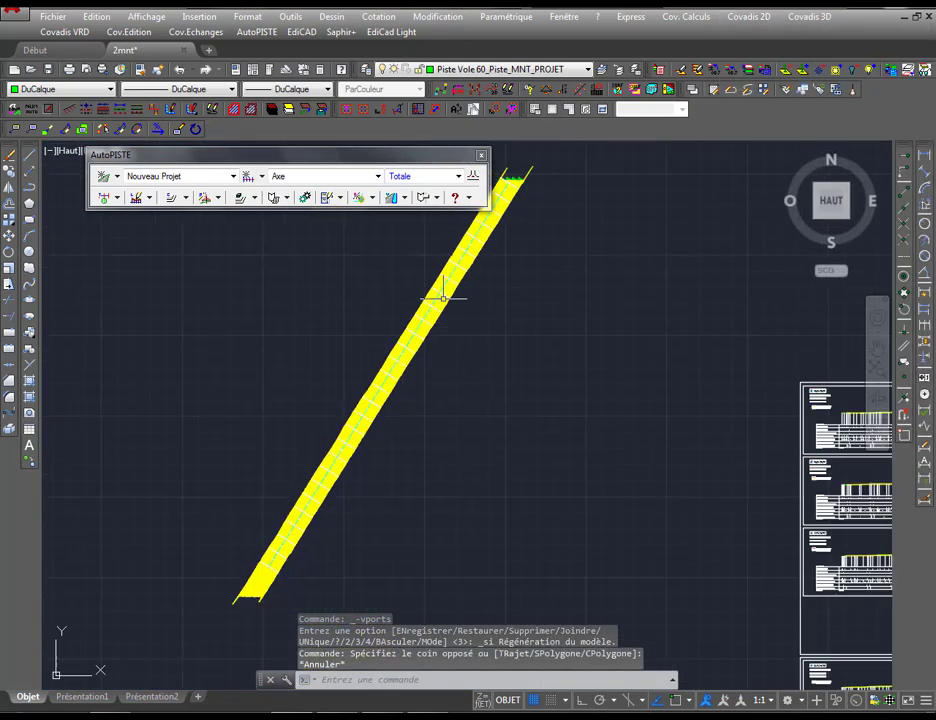
mouse_move(443, 295)
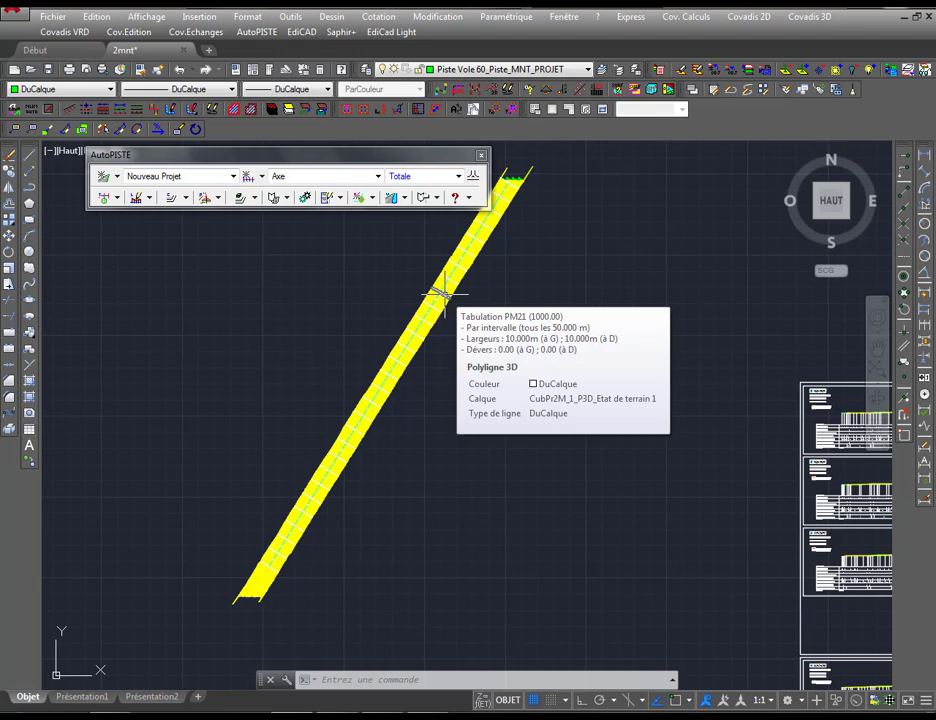
Move the AutoPISTE toolbar clear of the runway strip and show the strip beside the profile sheets
drag(337, 162, 300, 160)
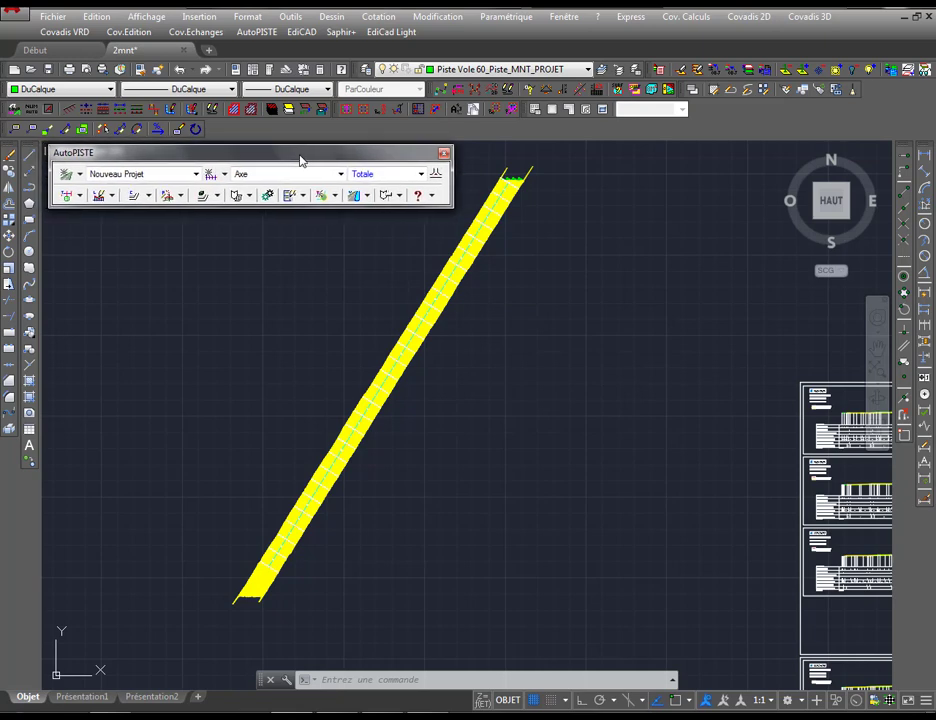
scroll(390, 408, down, 2)
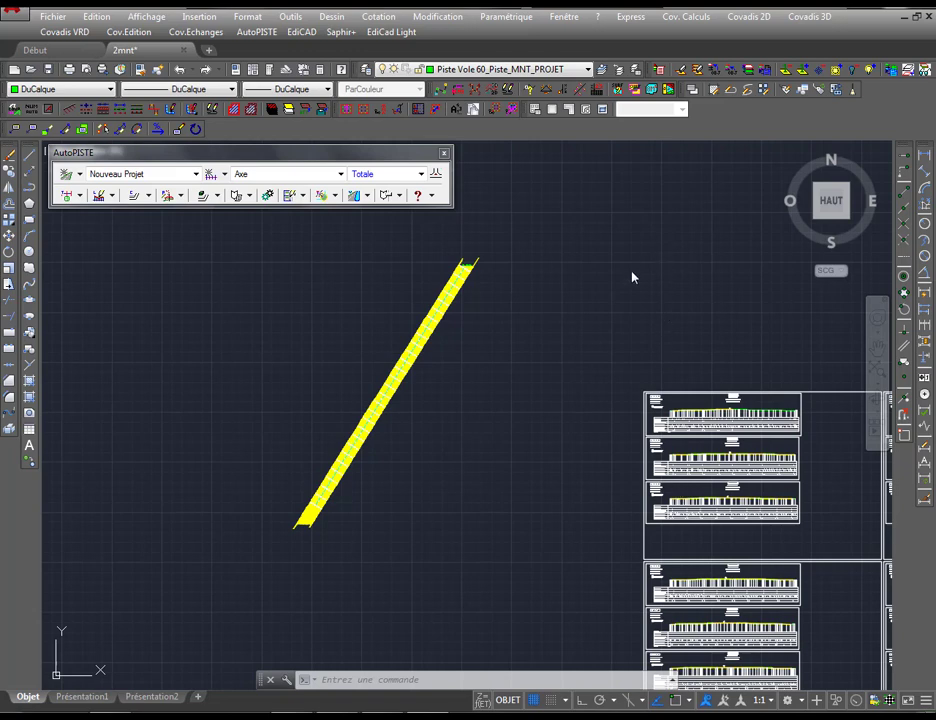
scroll(612, 282, down, 4)
middle_drag(520, 292, 478, 296)
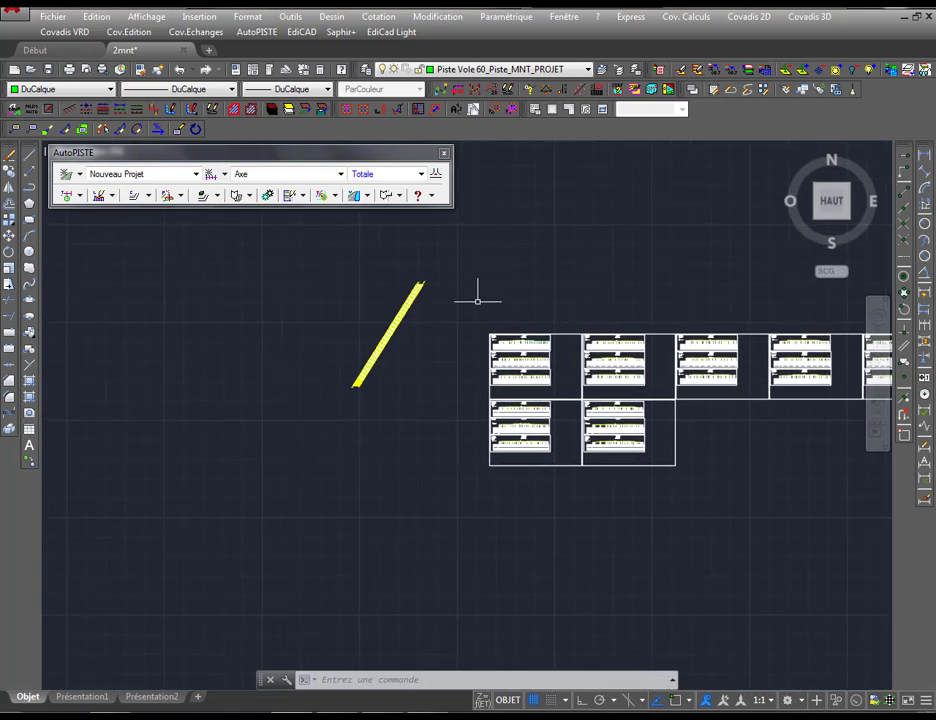
scroll(475, 302, up, 4)
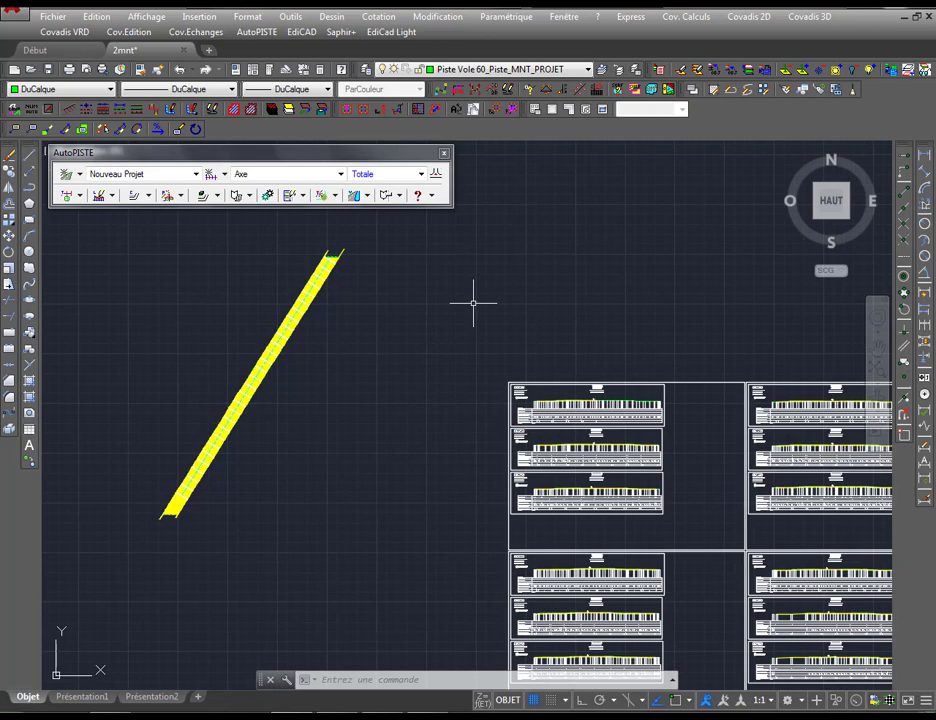
Examine cross profile PM01 around its axis marker, then view all the profile sheets beside the runway strip
scroll(374, 256, down, 3)
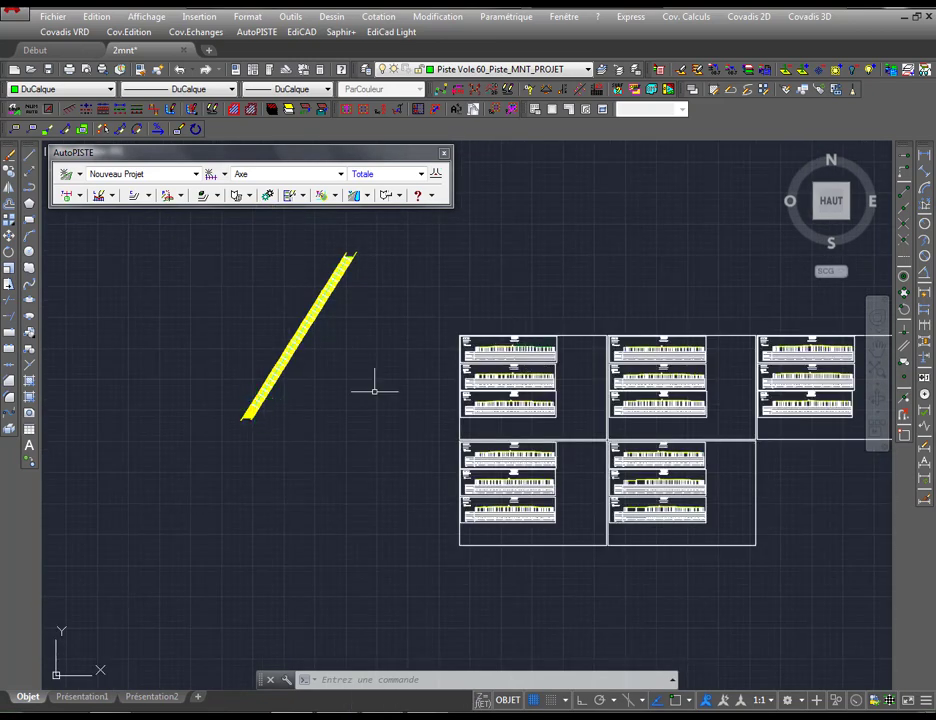
scroll(495, 352, up, 8)
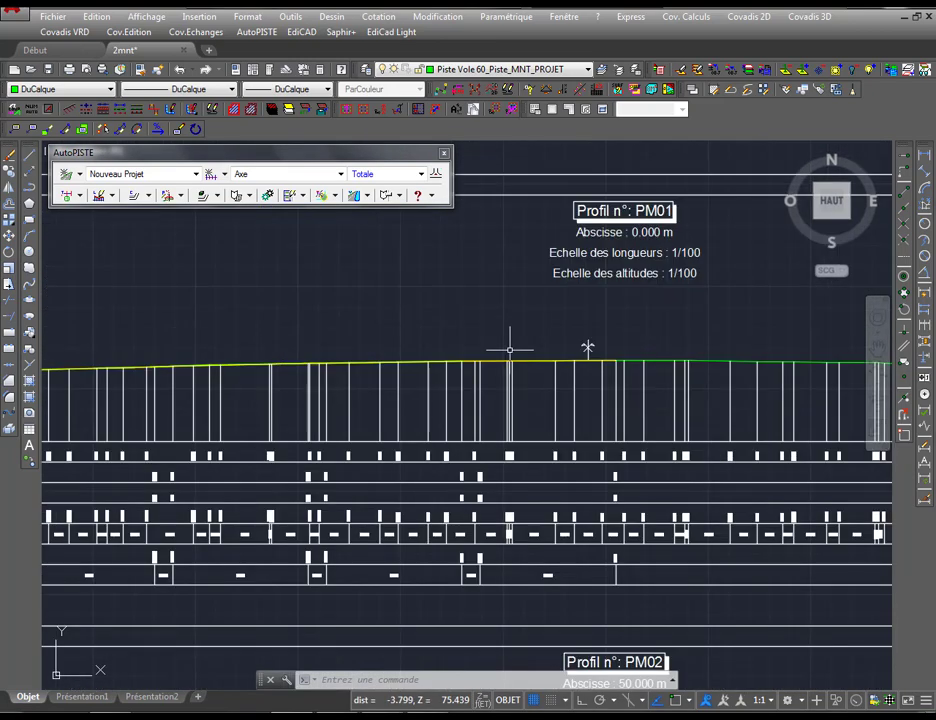
scroll(510, 350, down, 5)
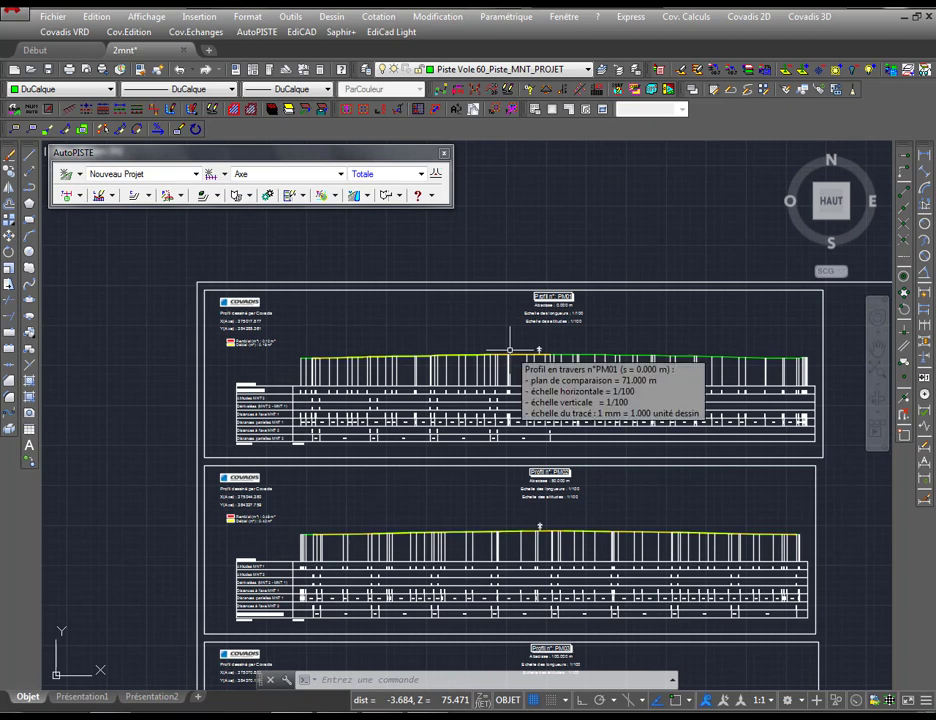
scroll(465, 300, down, 4)
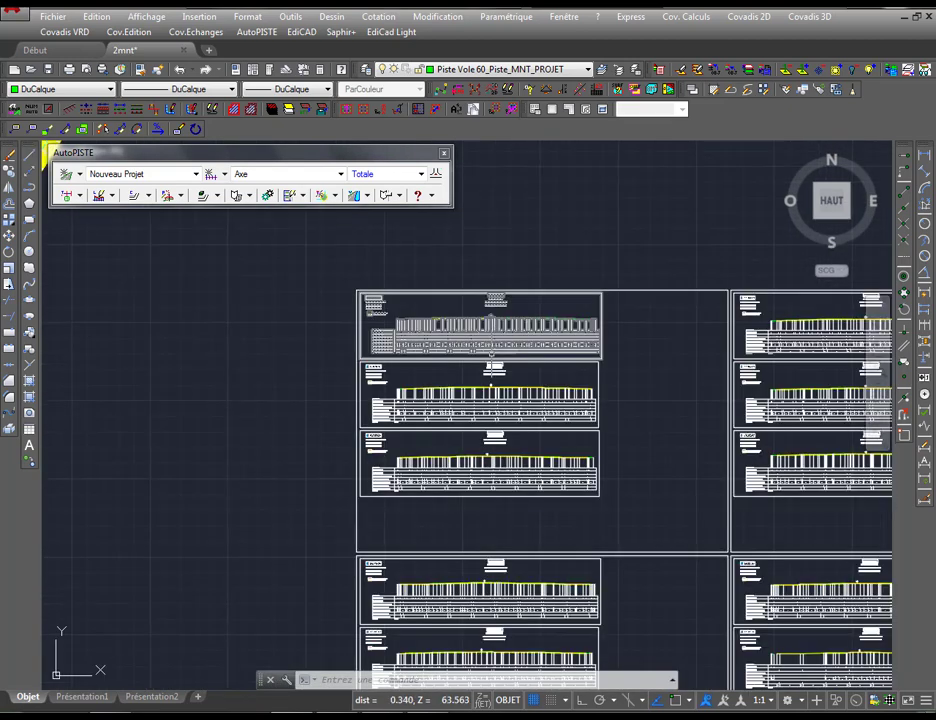
scroll(391, 313, down, 5)
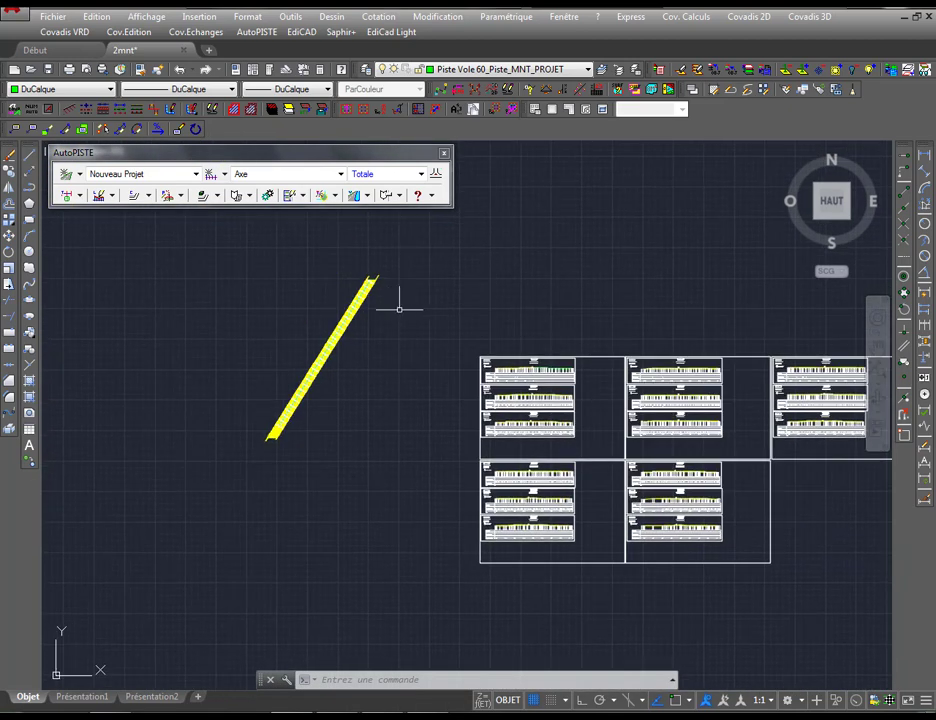
mouse_move(375, 160)
mouse_down()
mouse_move(389, 152)
mouse_move(366, 151)
mouse_up()
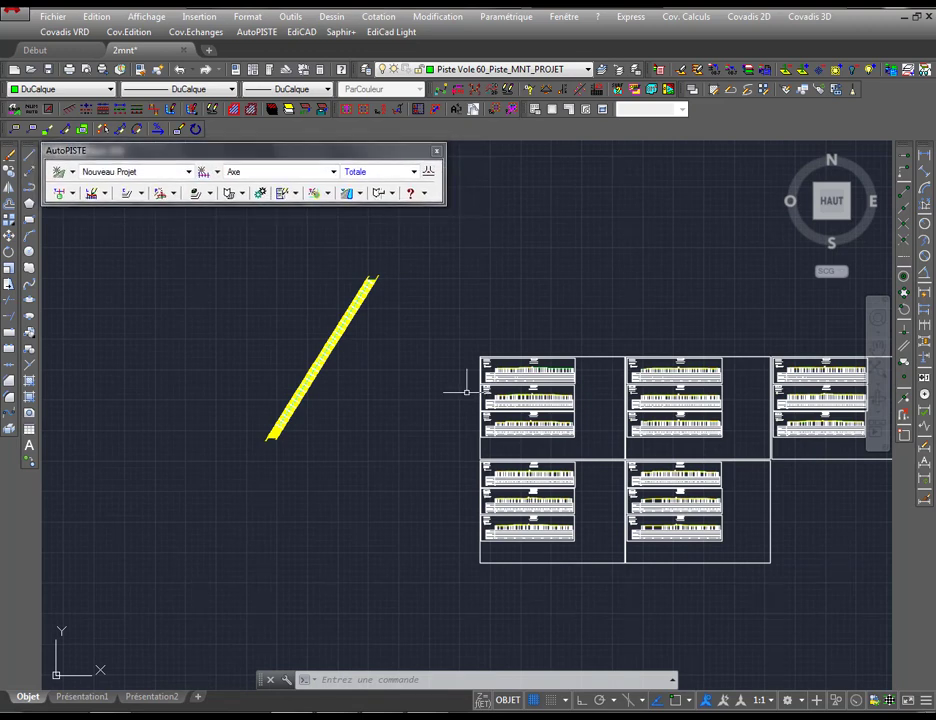
middle_drag(451, 376, 419, 344)
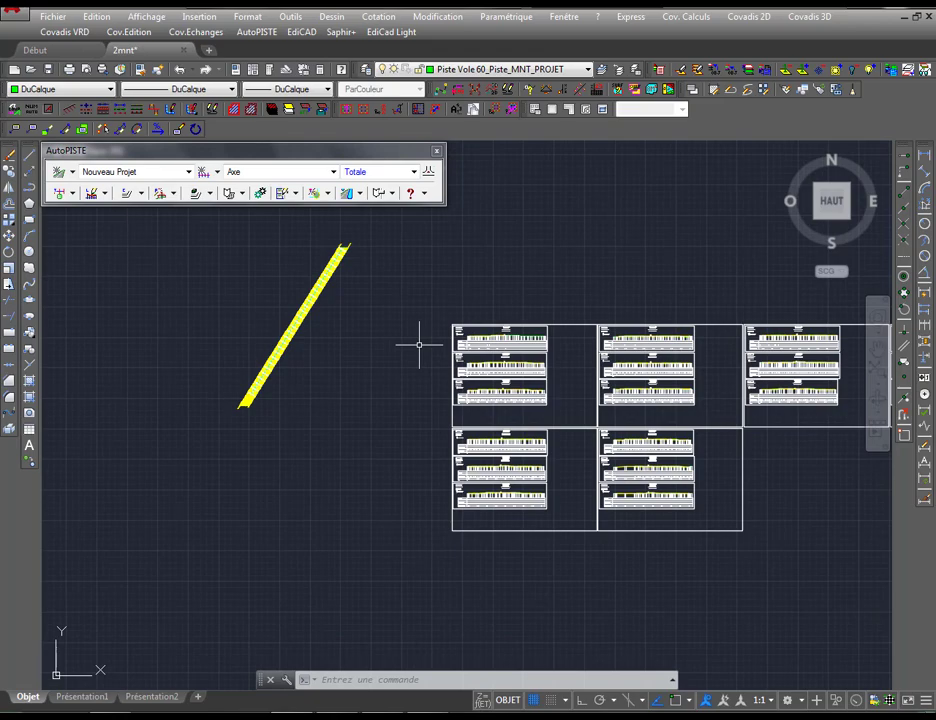